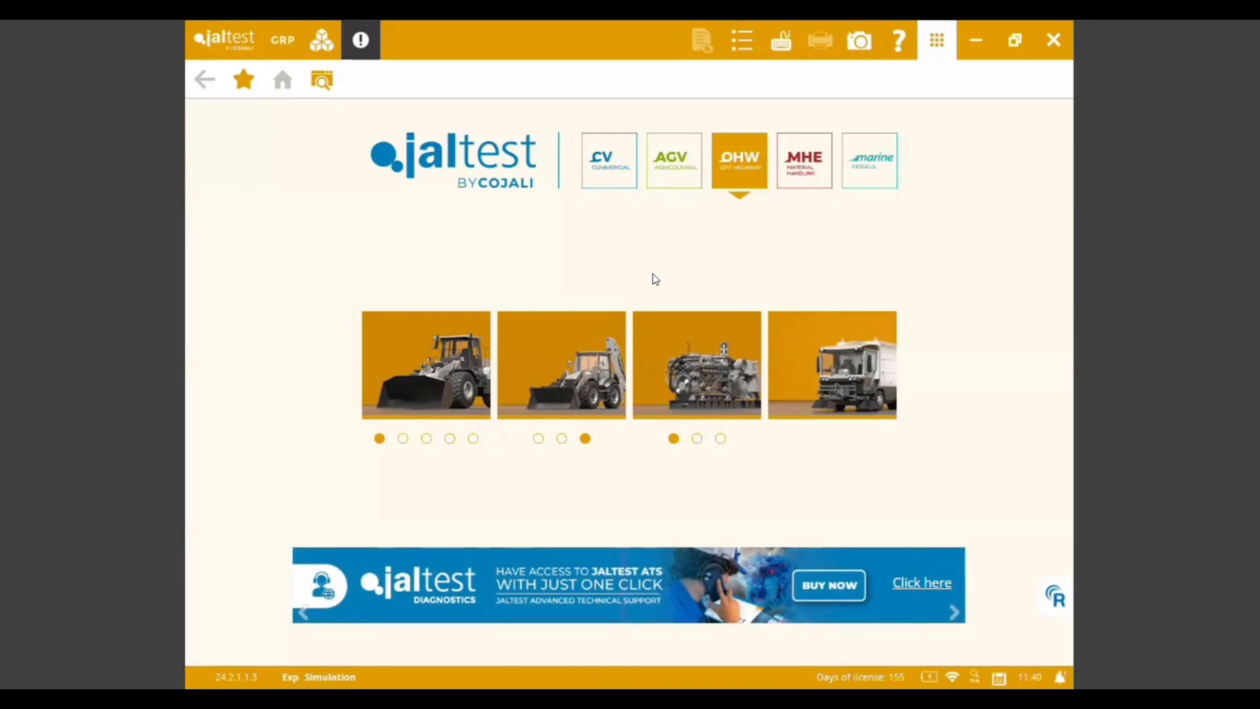
Browse the vehicle categories, choose OHW heavy equipment and open the LIEBHERR brand
click(607, 182)
click(755, 173)
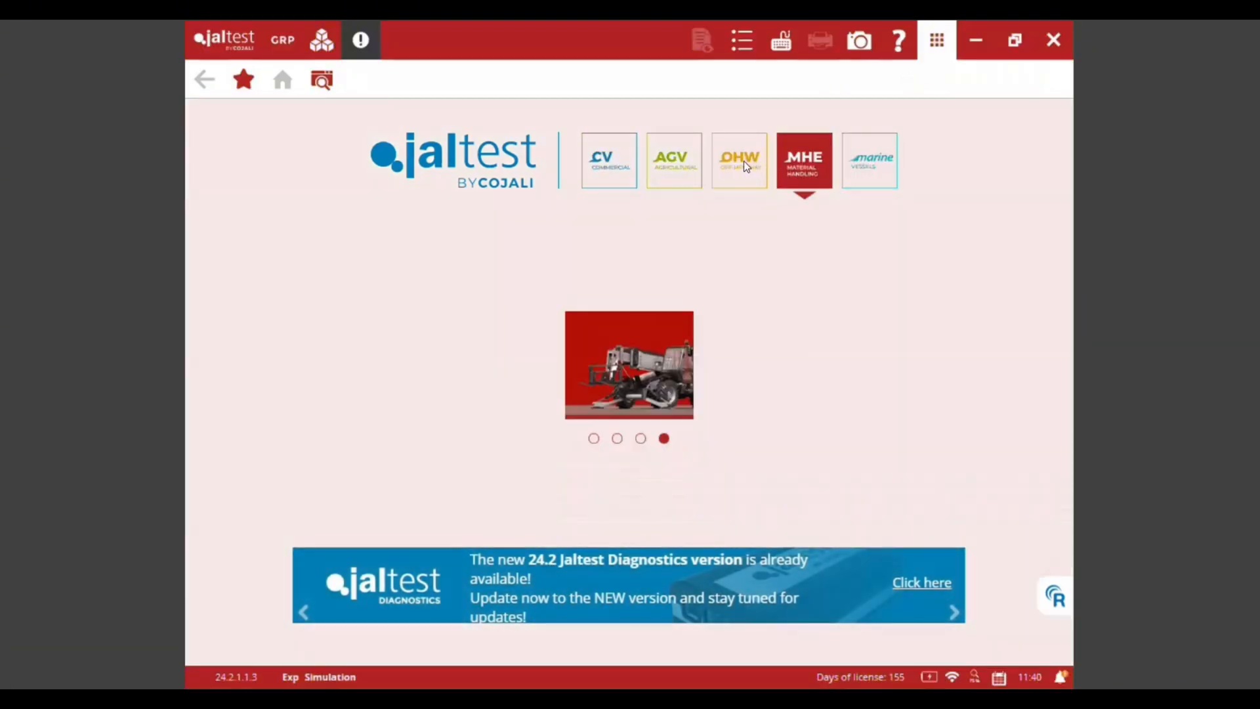
click(742, 160)
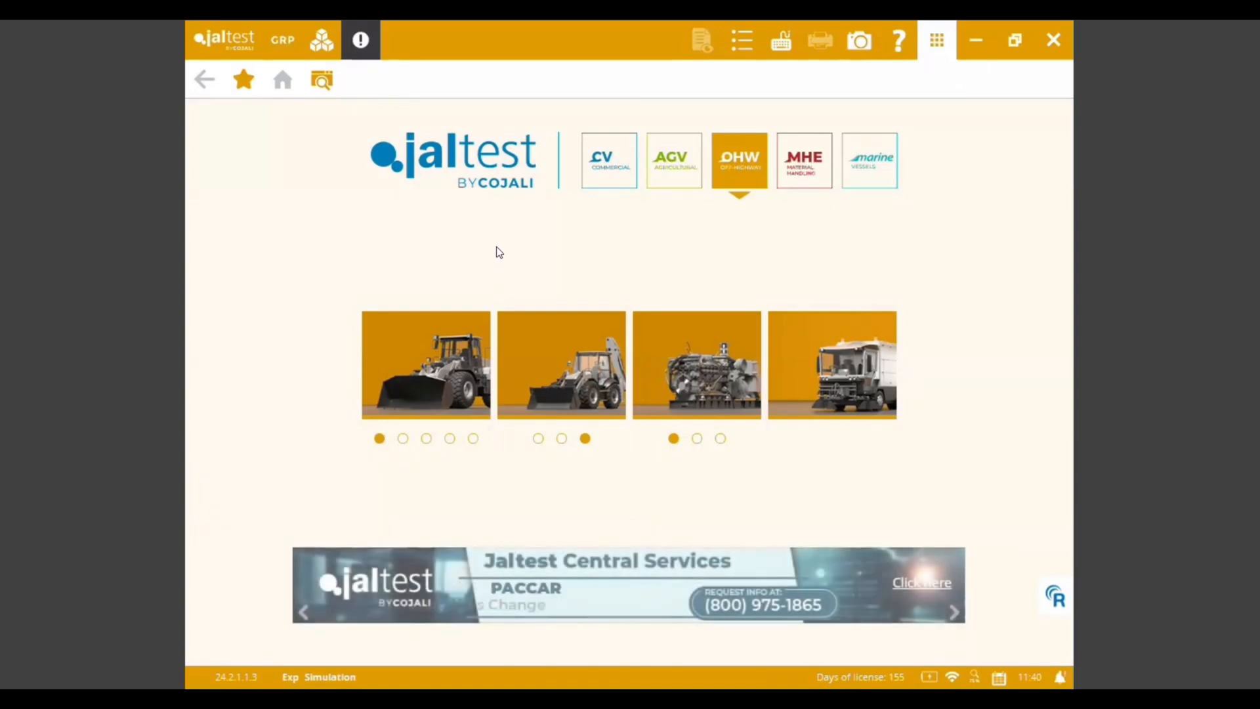
click(439, 369)
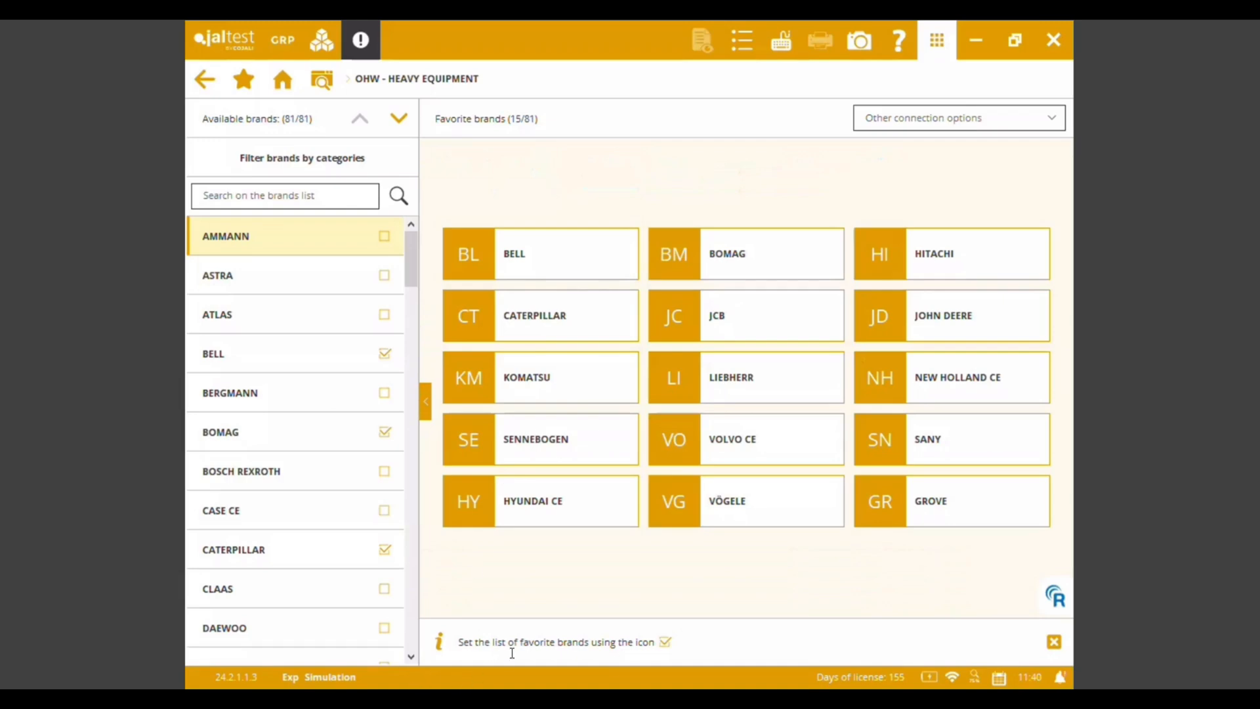
click(755, 379)
Select the LTM 1100 model from the LTM Series family and choose its Powertrain part
drag(490, 217, 484, 381)
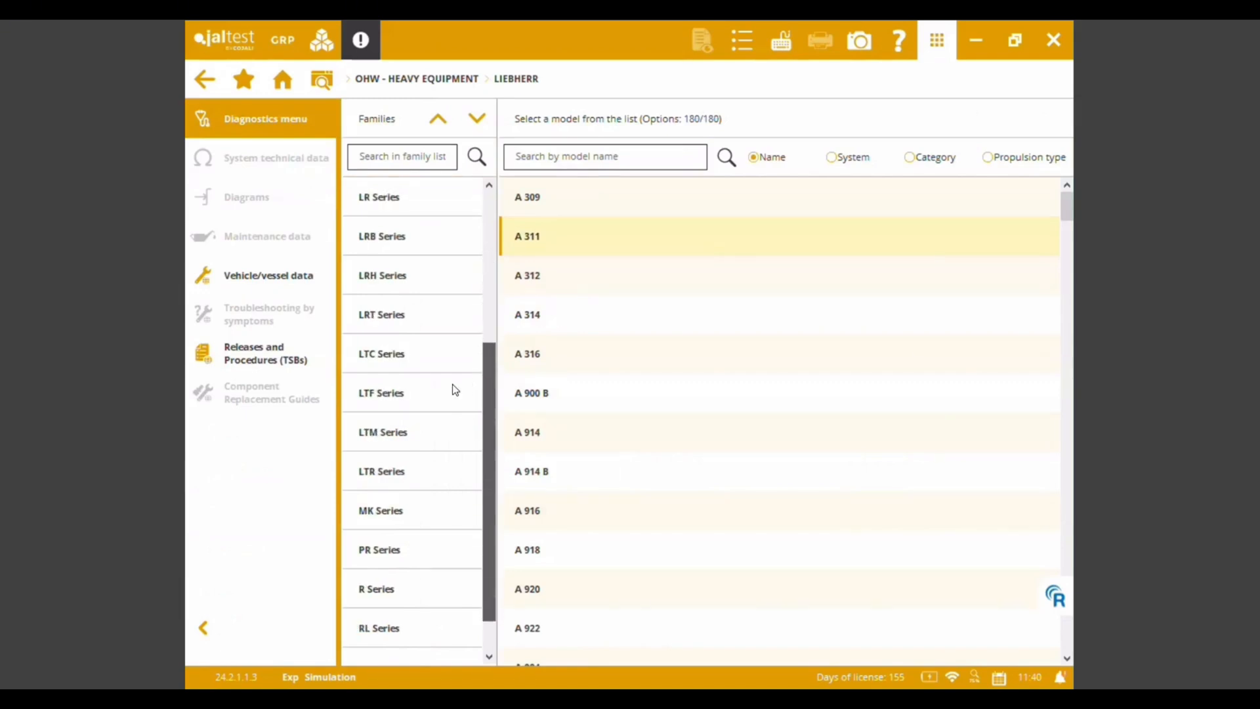
click(406, 439)
drag(1062, 196, 1035, 520)
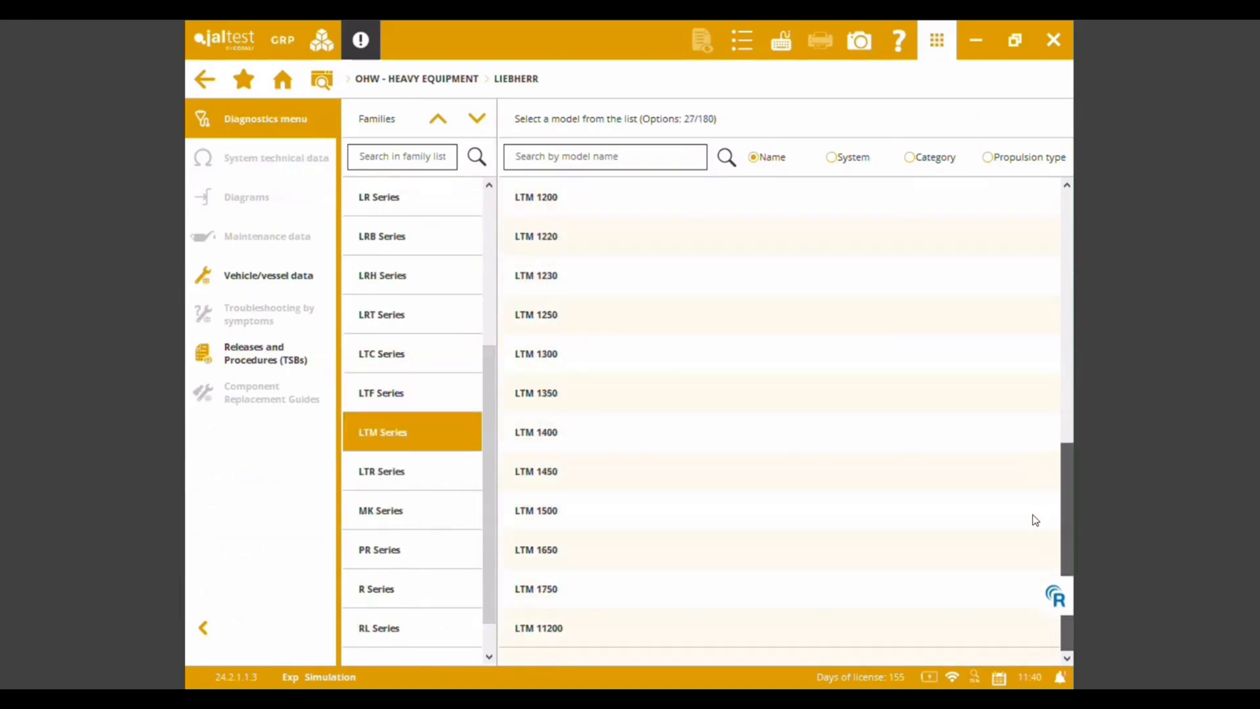
drag(1033, 351, 1013, 228)
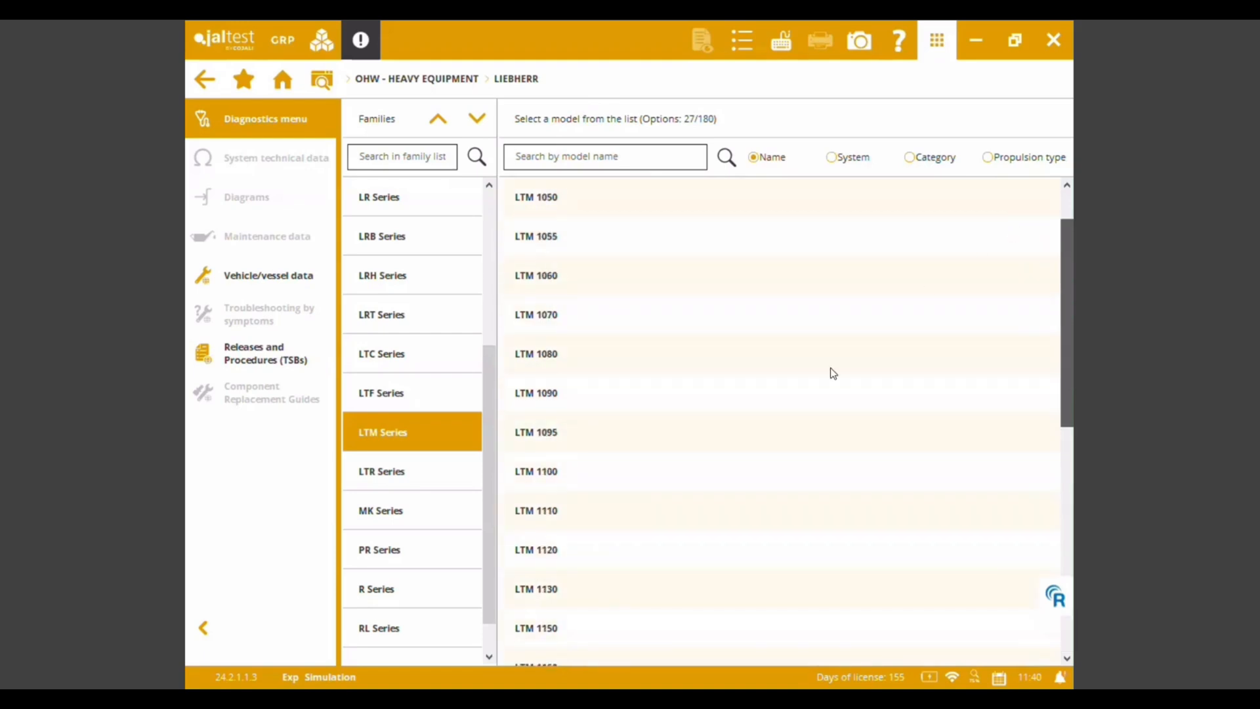
click(608, 477)
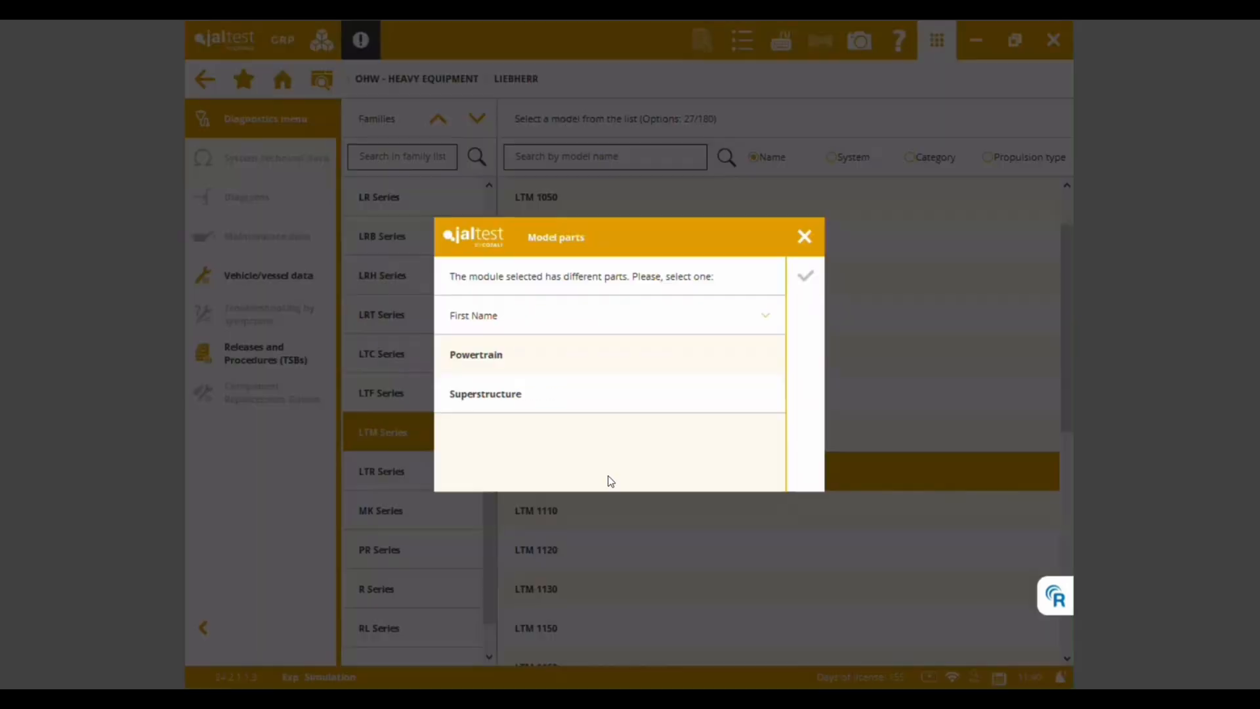
click(586, 354)
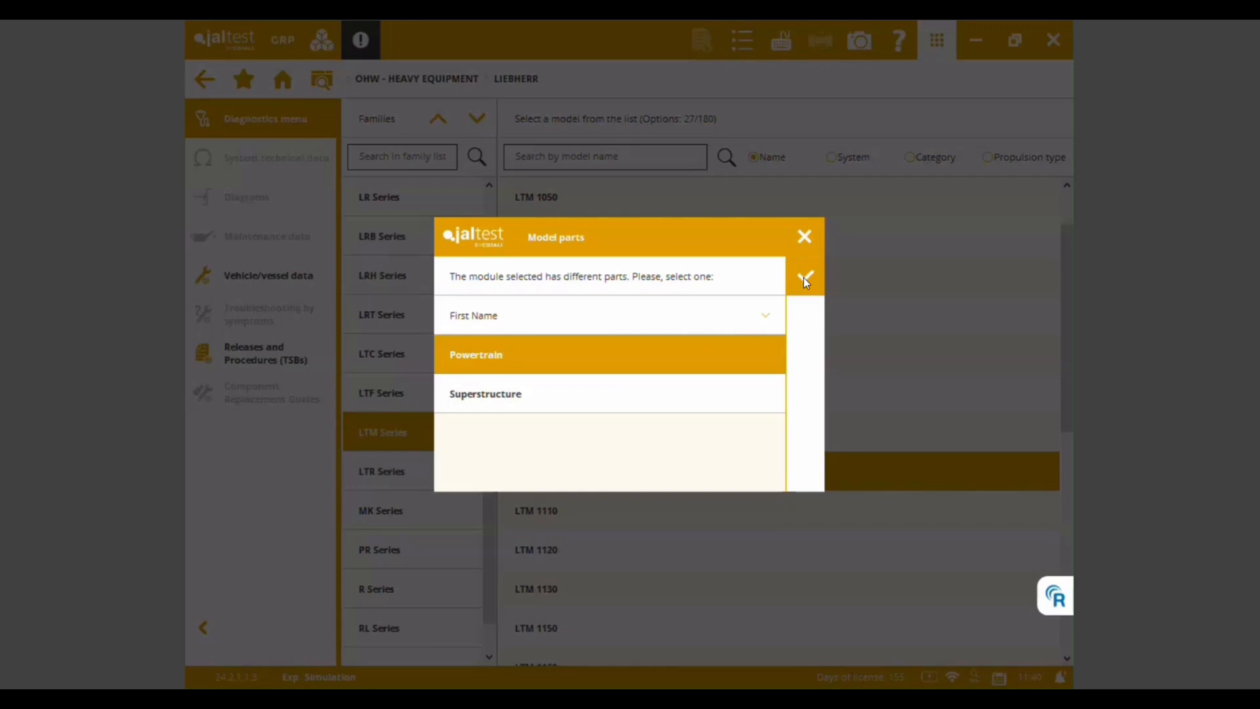
click(803, 277)
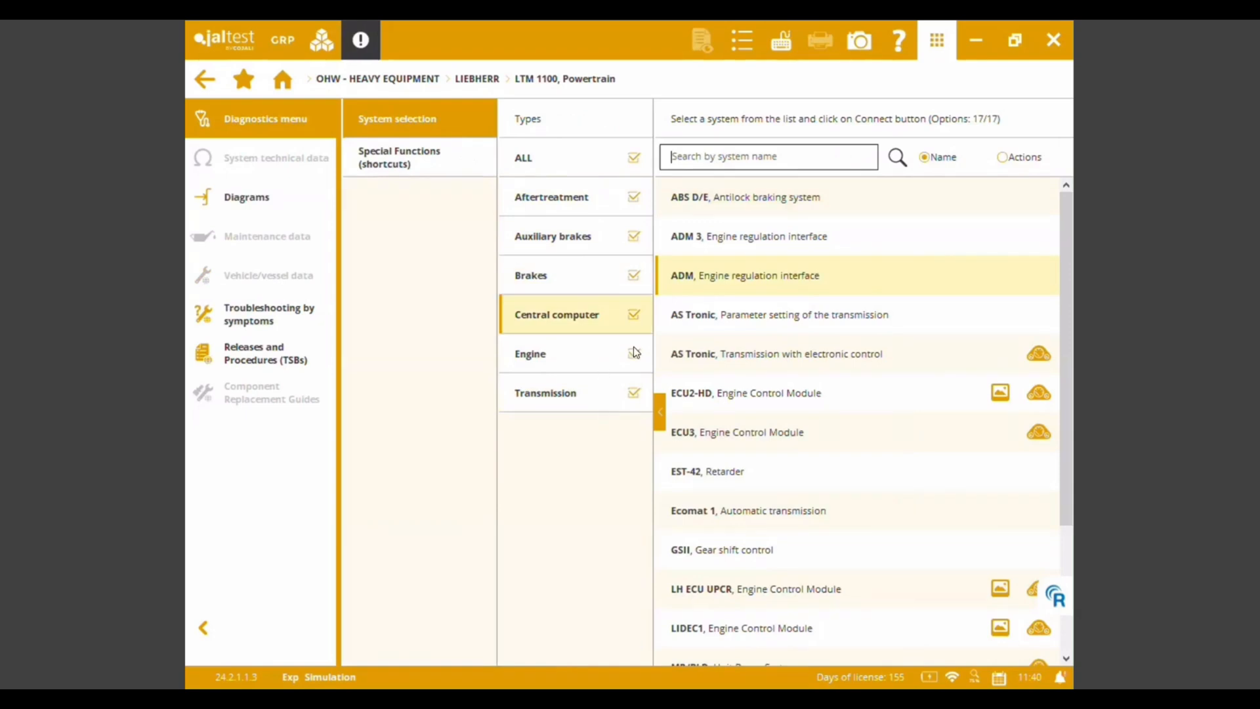
Review the special function shortcuts offered for the LTM 1100 powertrain and return to system selection
click(634, 158)
click(427, 165)
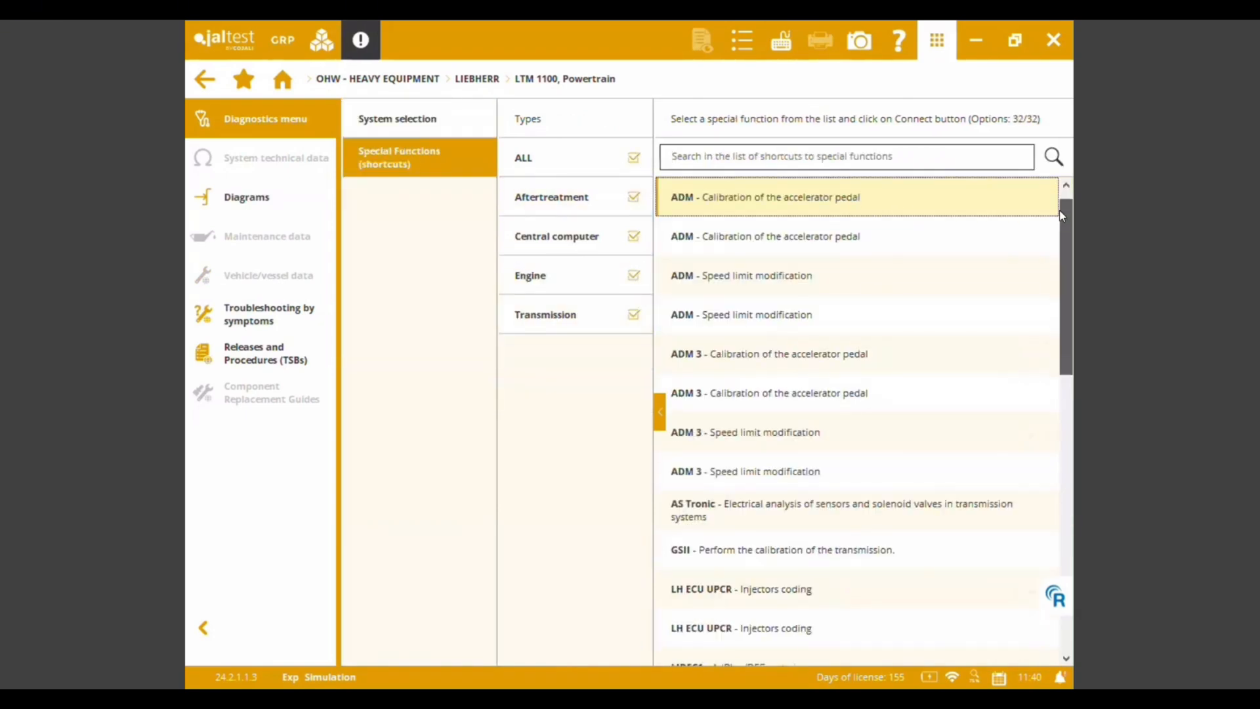
mouse_move(1060, 210)
mouse_down()
mouse_move(1057, 489)
mouse_move(1057, 196)
mouse_up()
click(427, 128)
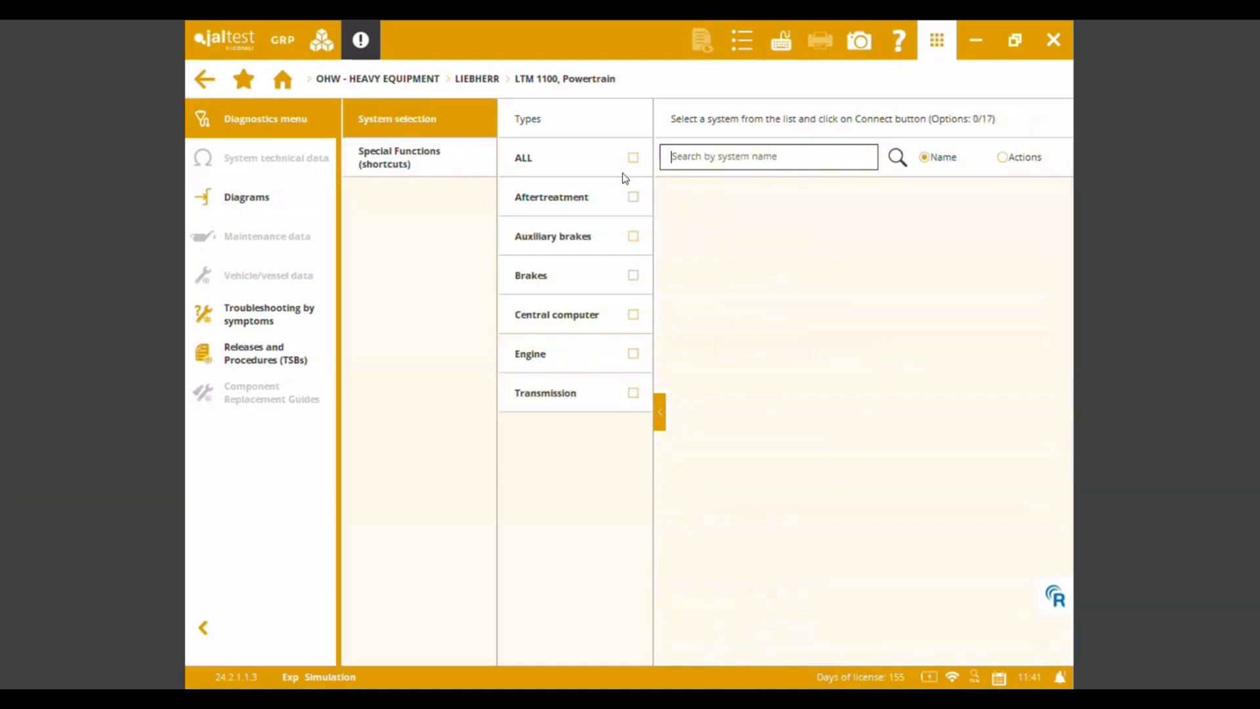
Filter the systems to the Engine type and connect to the ECU2-HD Engine Control Module using Connection 1
click(634, 157)
click(634, 158)
click(633, 355)
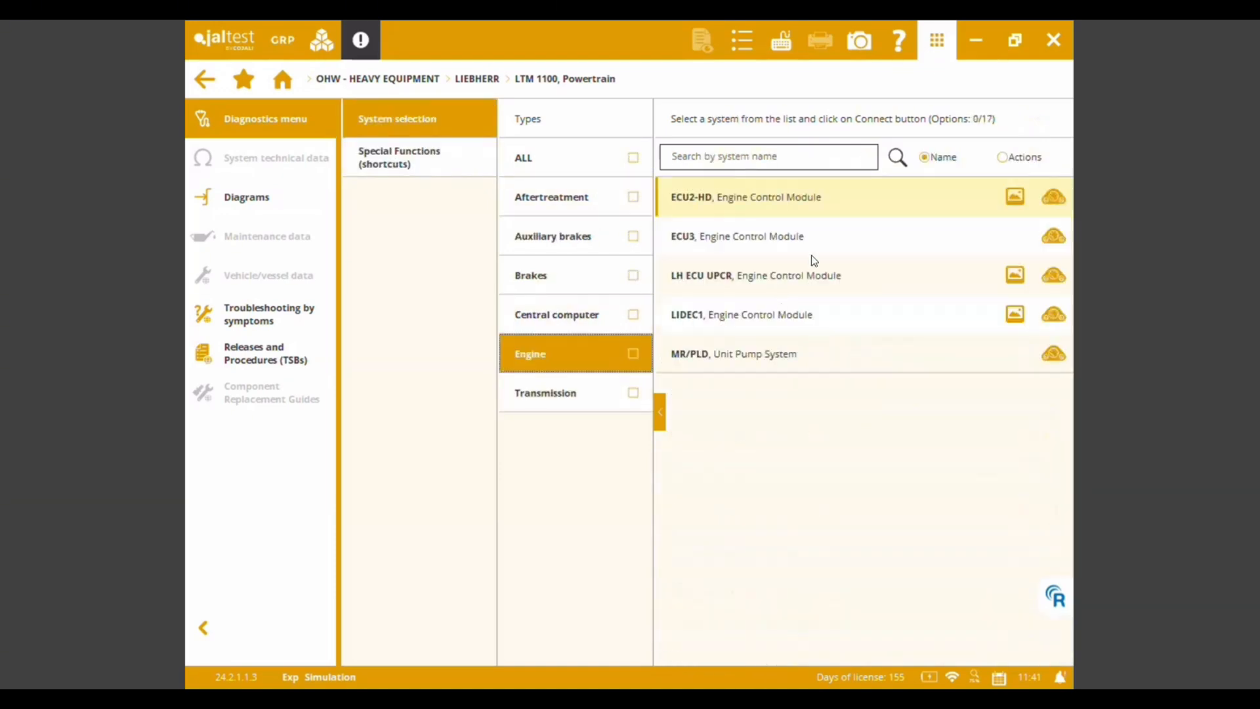
click(881, 198)
click(1002, 80)
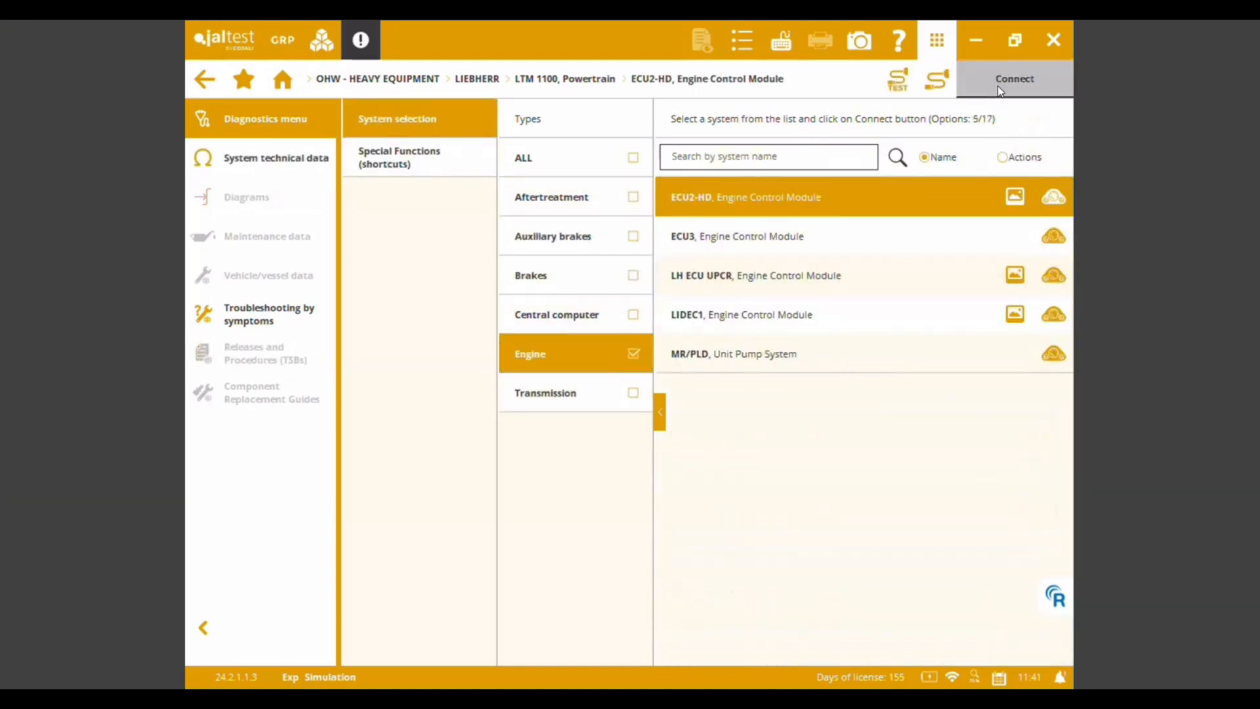
click(843, 414)
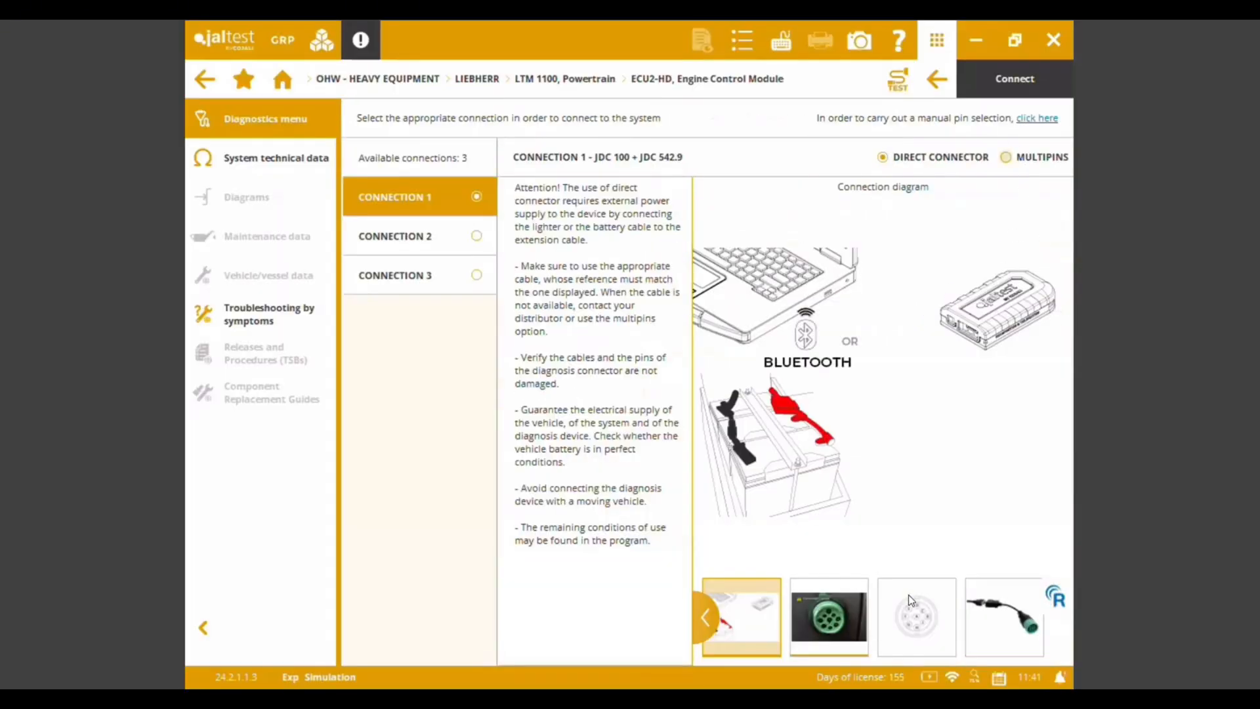
click(1015, 80)
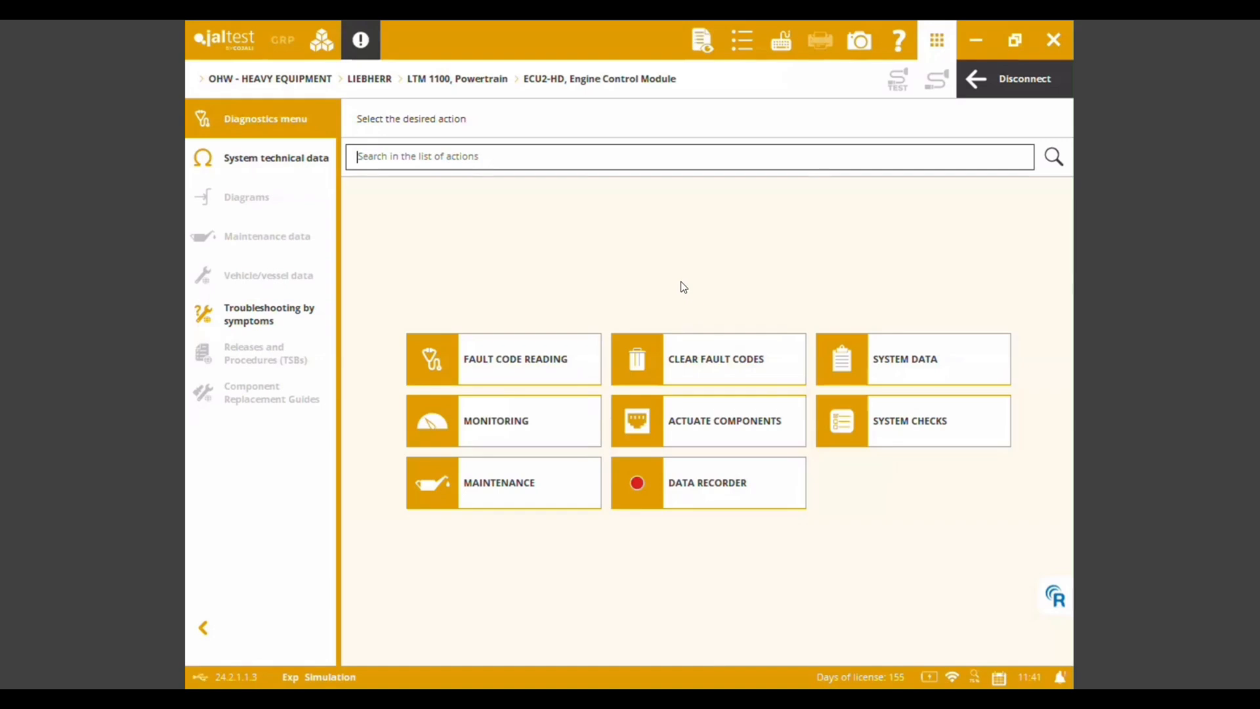
Read the engine control module's stored fault codes and its ECU data, closing each readout
click(499, 370)
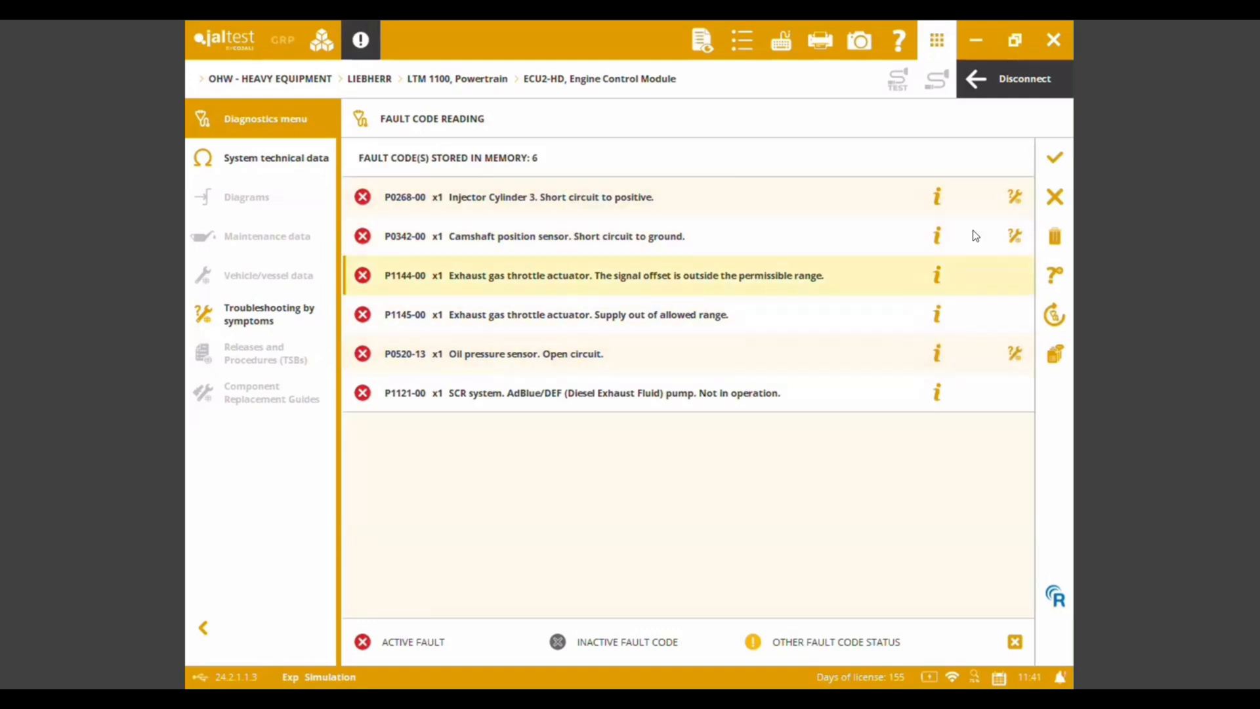
click(1056, 195)
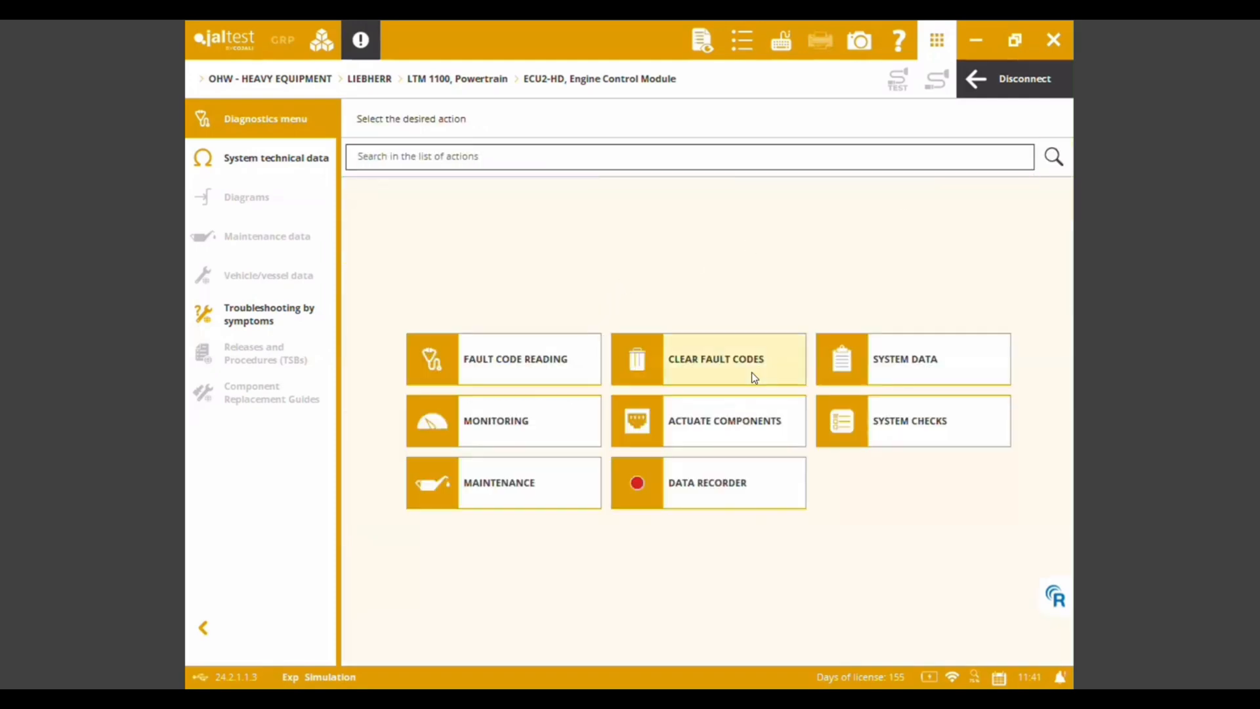
click(879, 367)
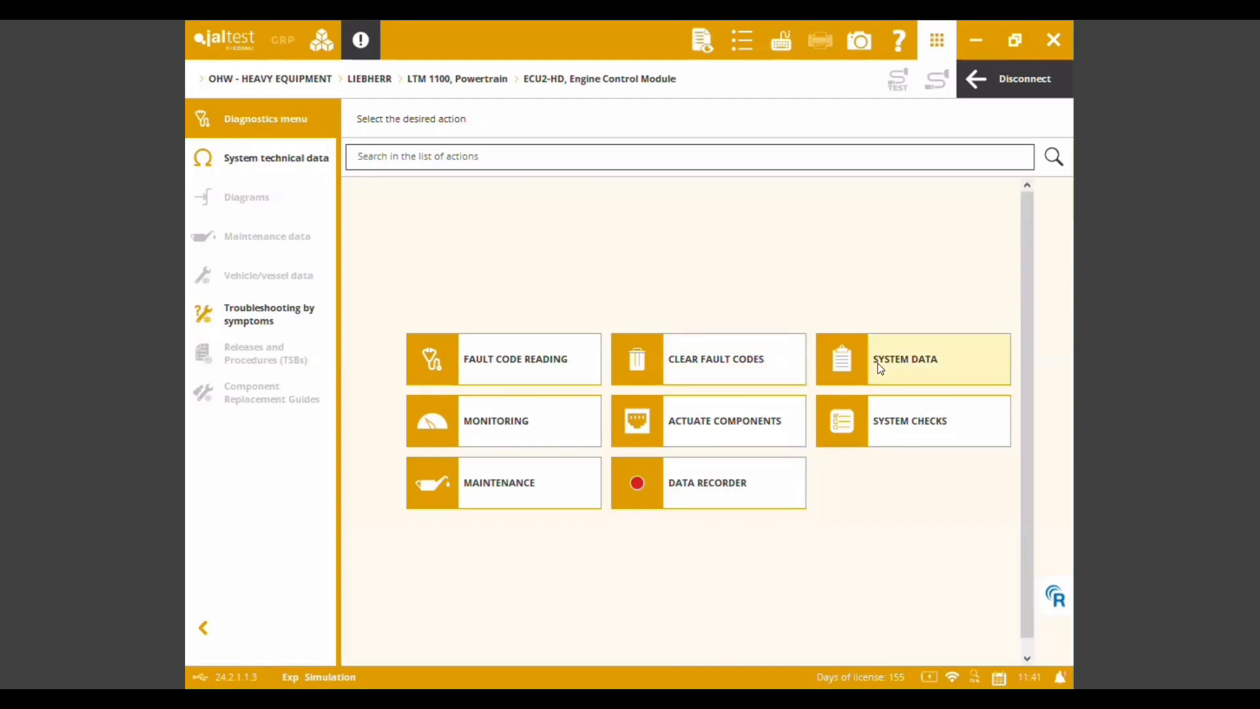
click(807, 197)
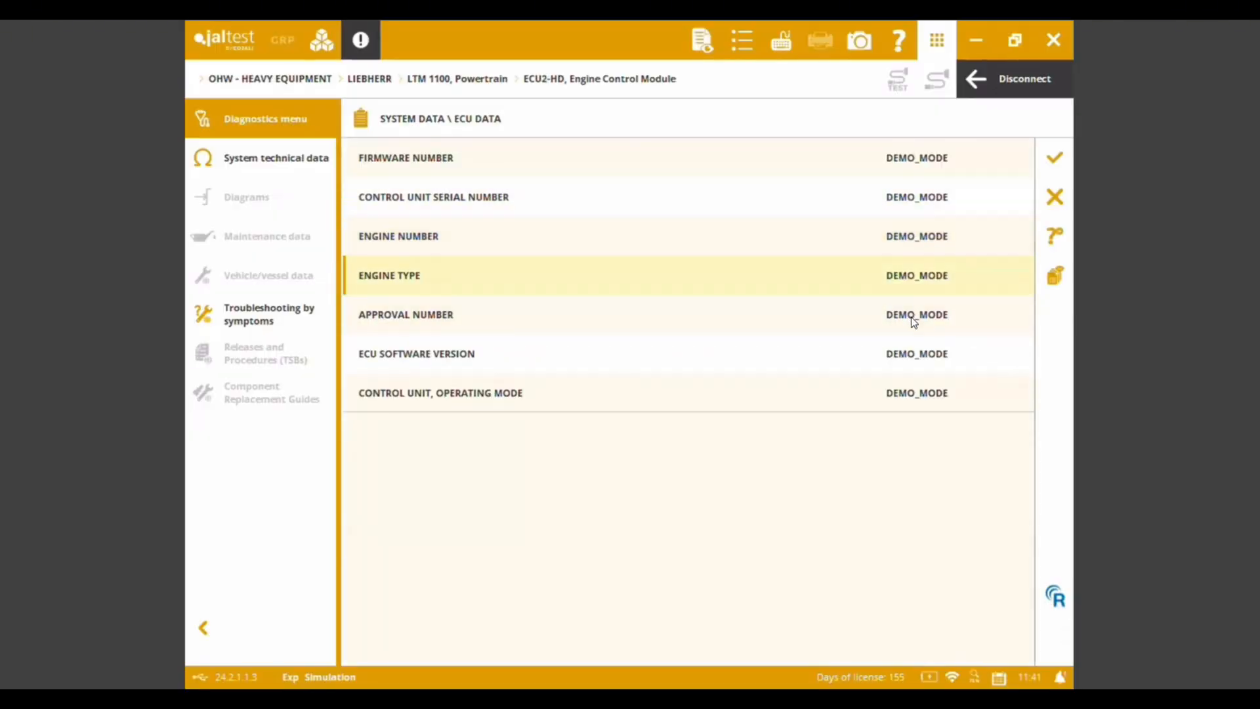
click(1064, 195)
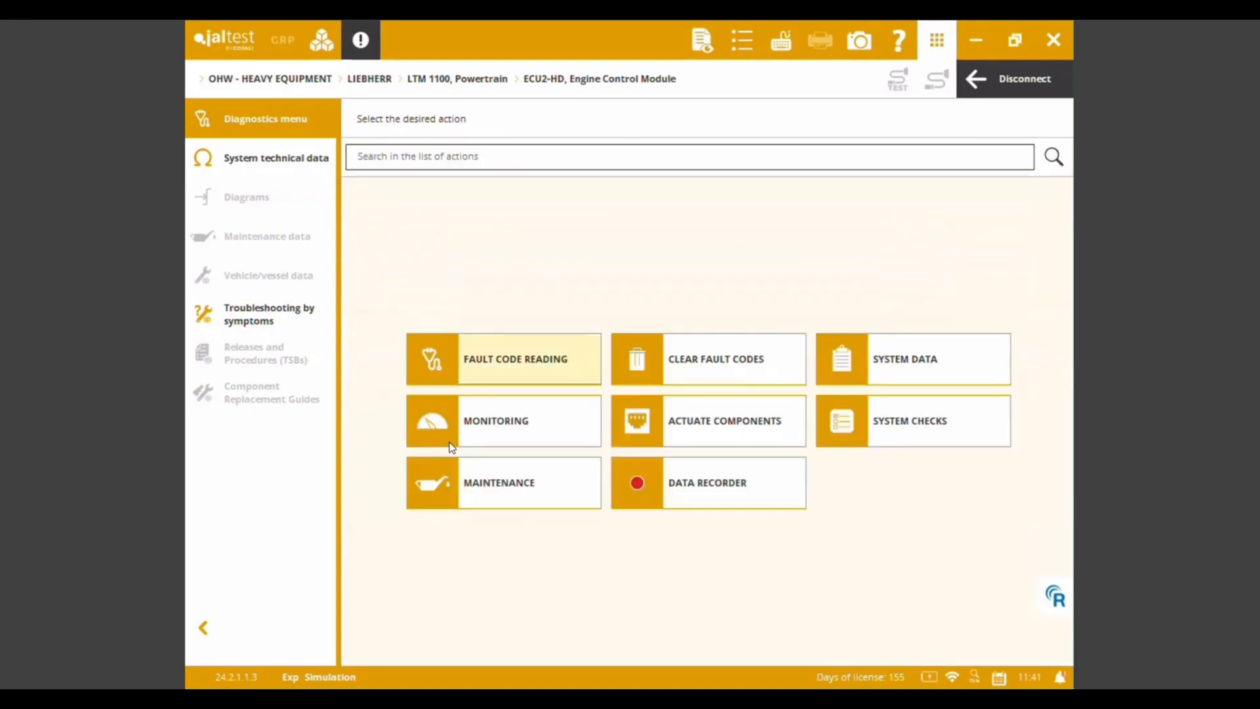
In the live data monitoring, select absolute humidity and the accelerator pedal current, potentiometer position, channel 1 position and channel 2 position
click(471, 425)
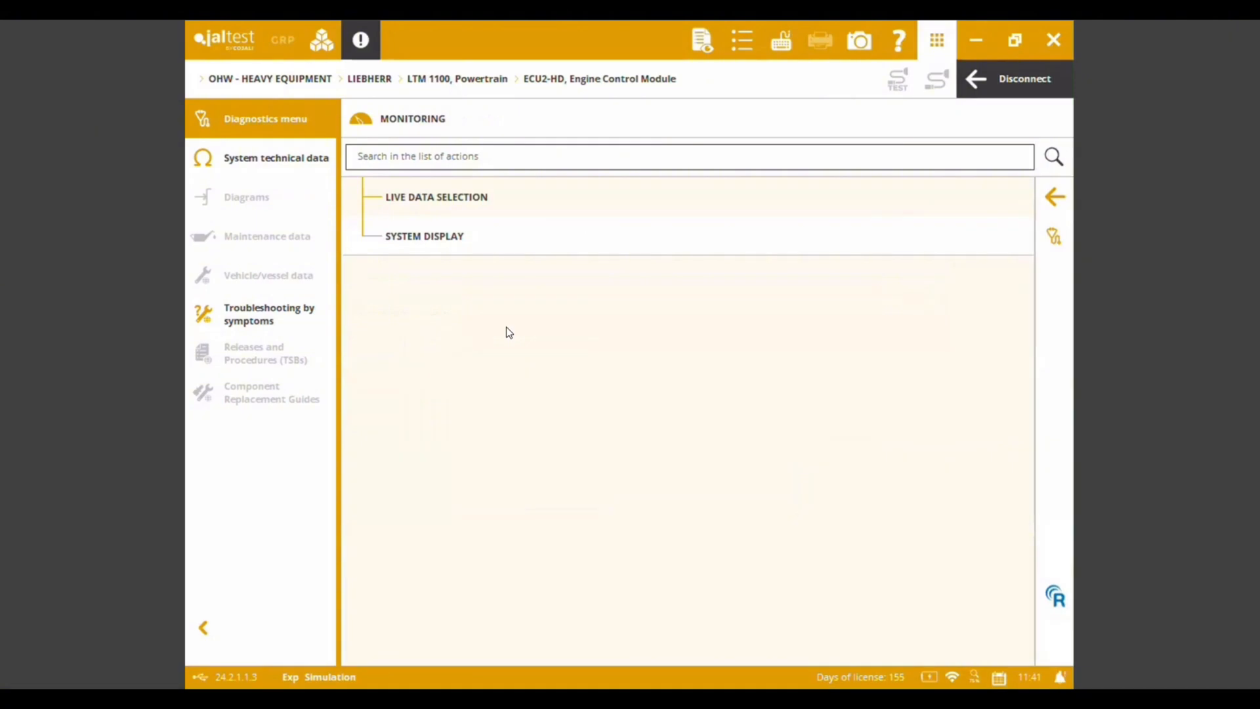
click(416, 198)
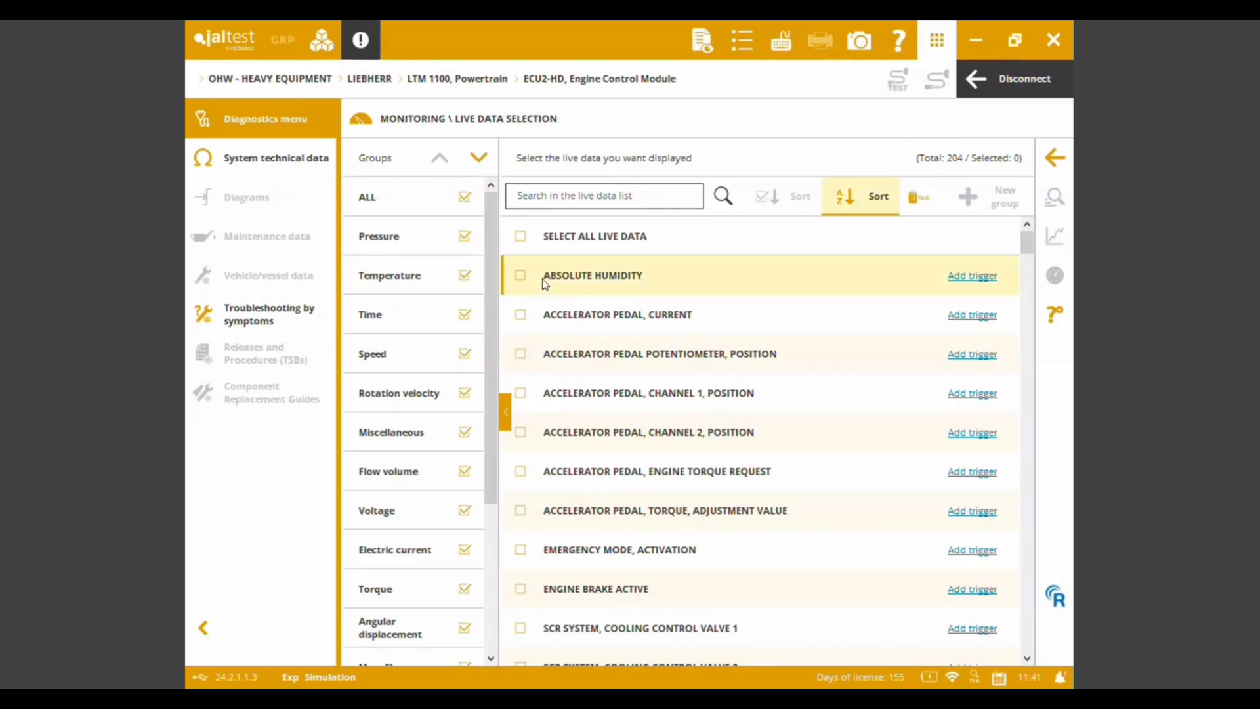
click(523, 279)
click(523, 318)
click(521, 357)
click(523, 396)
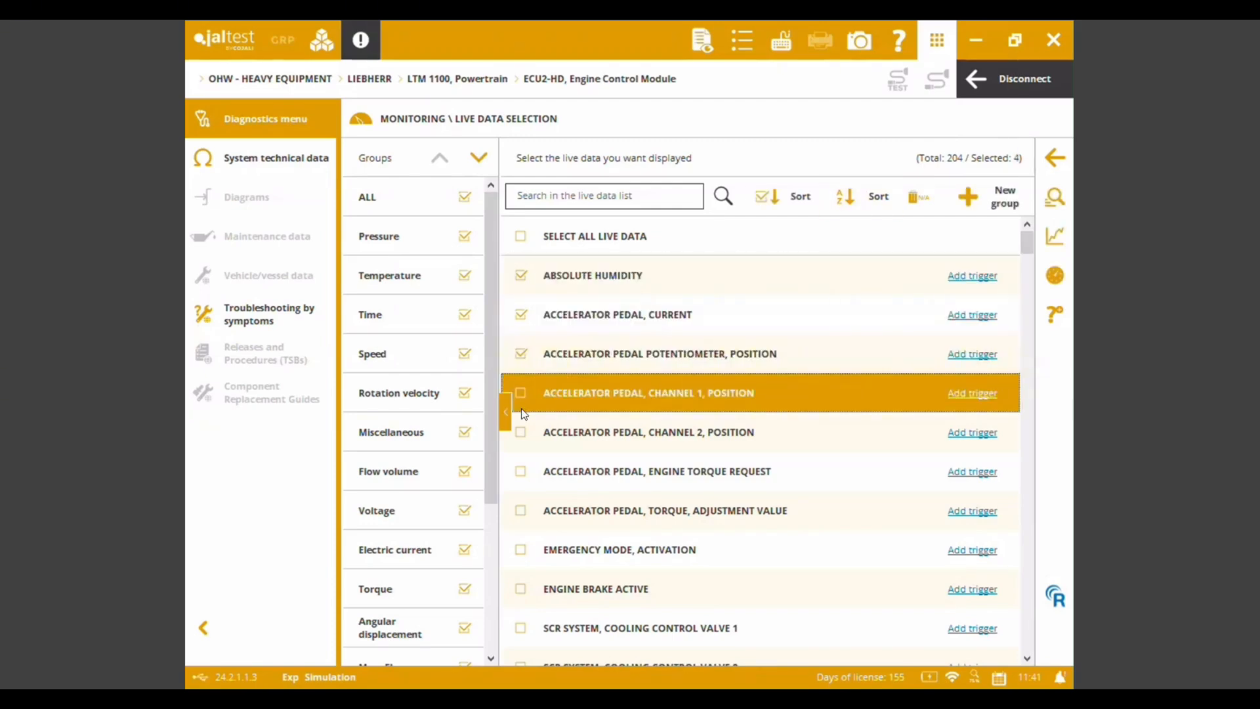
click(529, 436)
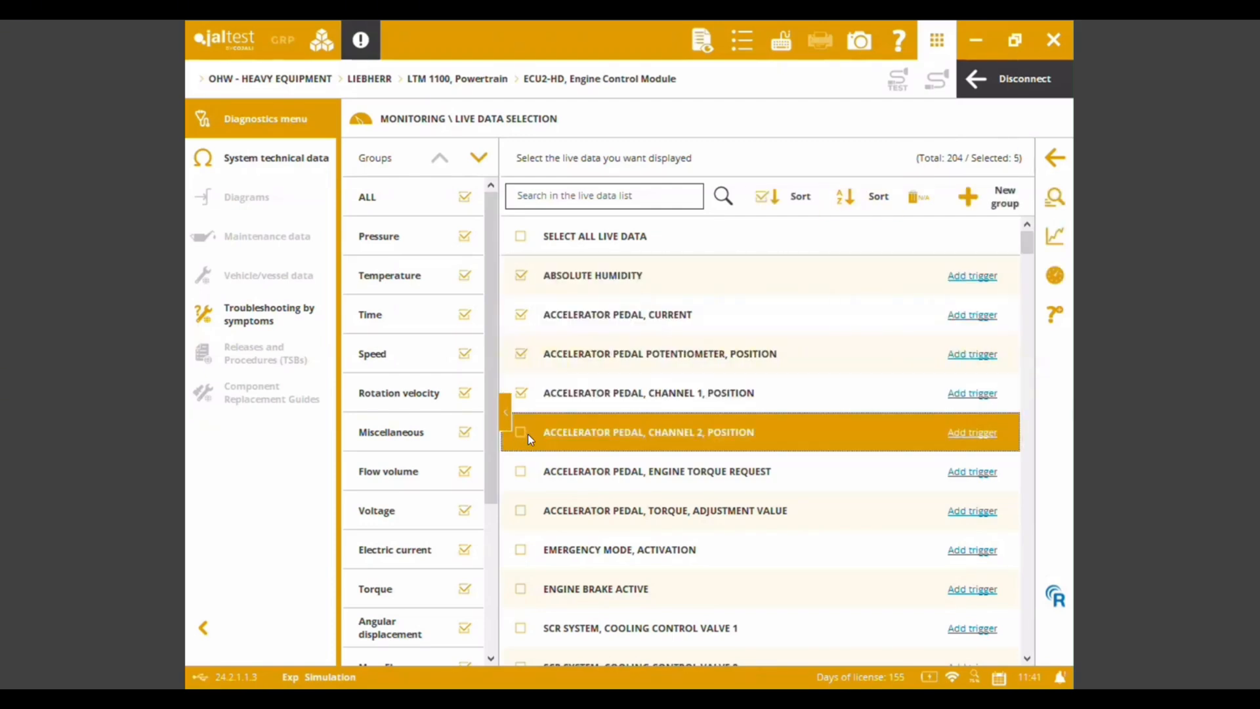
View the selected live data as a graph and as gauges, and return to the monitoring options
click(1058, 238)
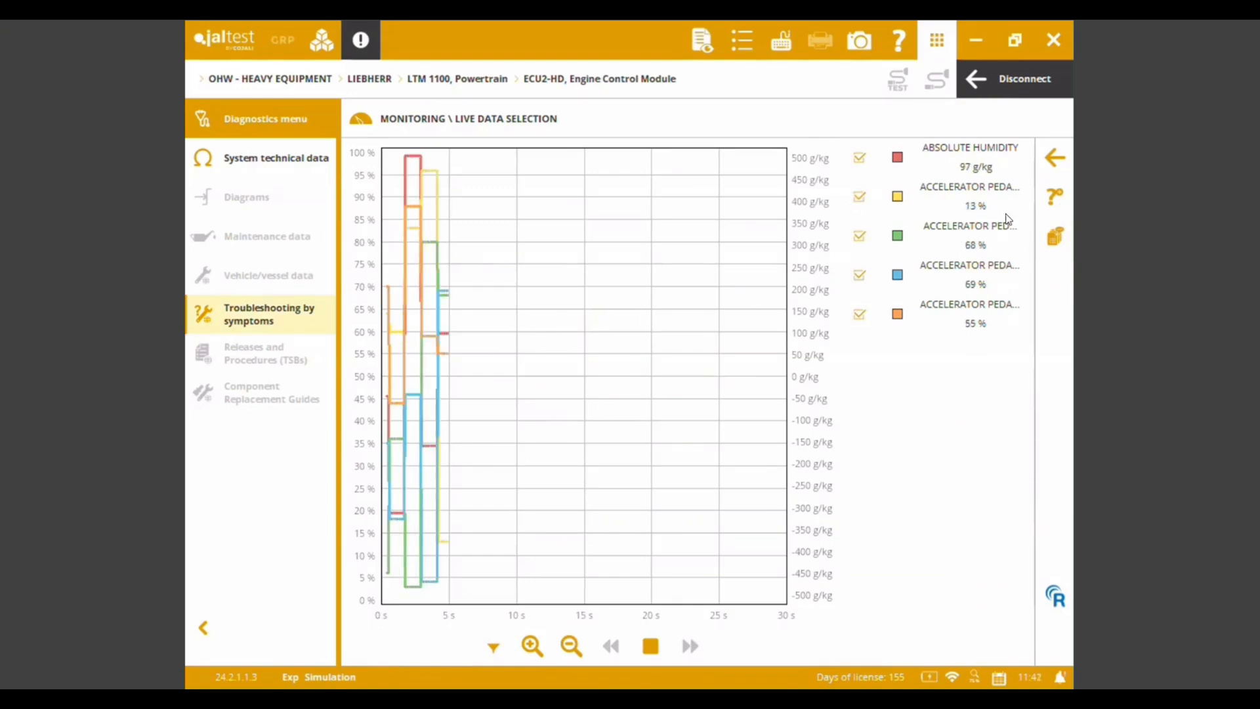
click(1061, 155)
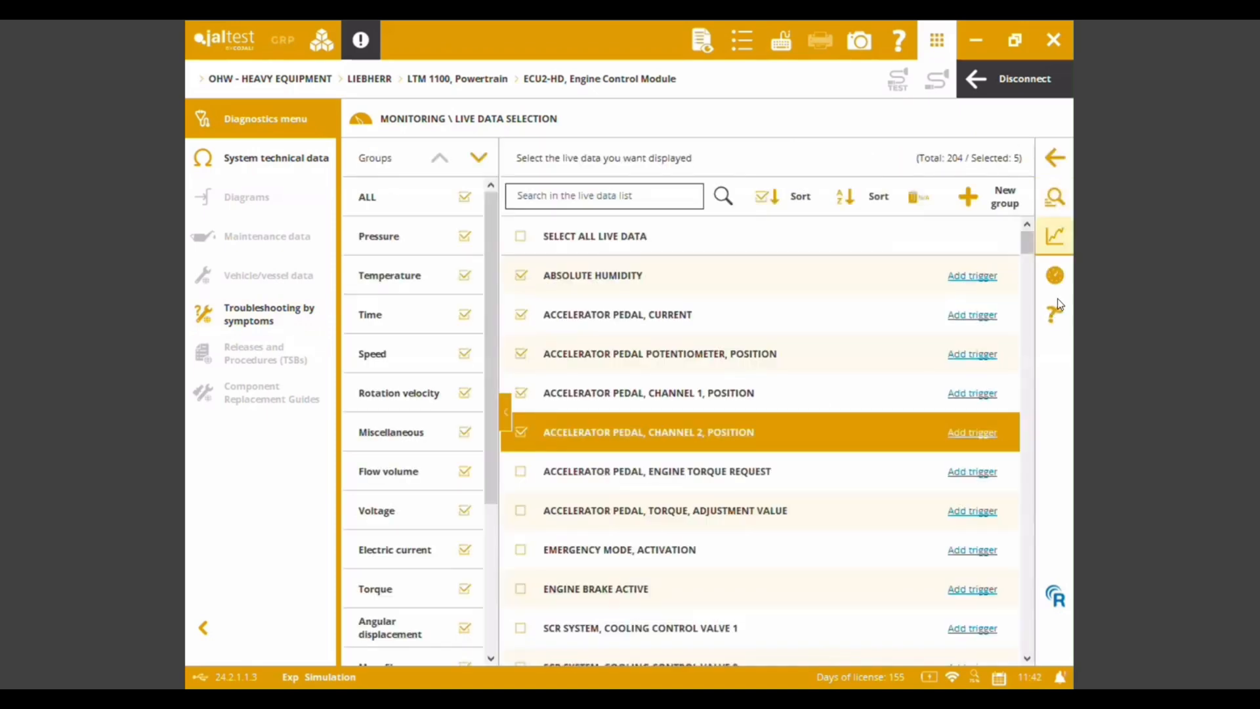
click(1050, 278)
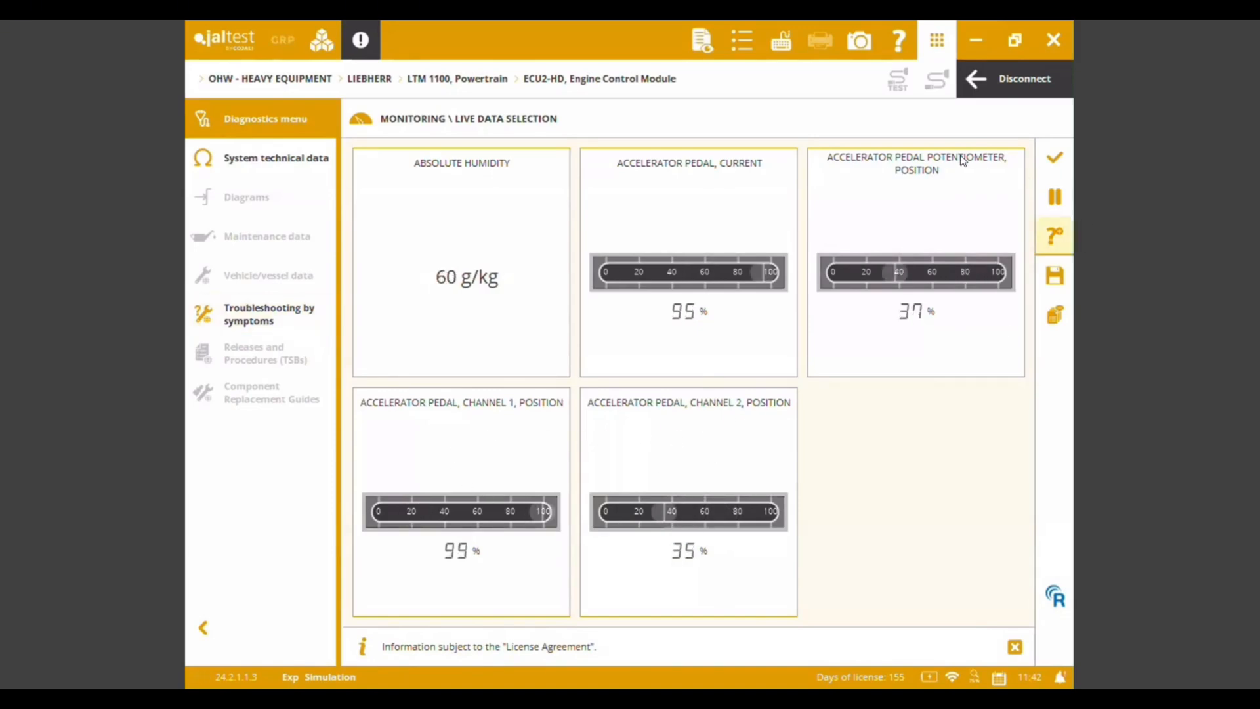
click(1049, 168)
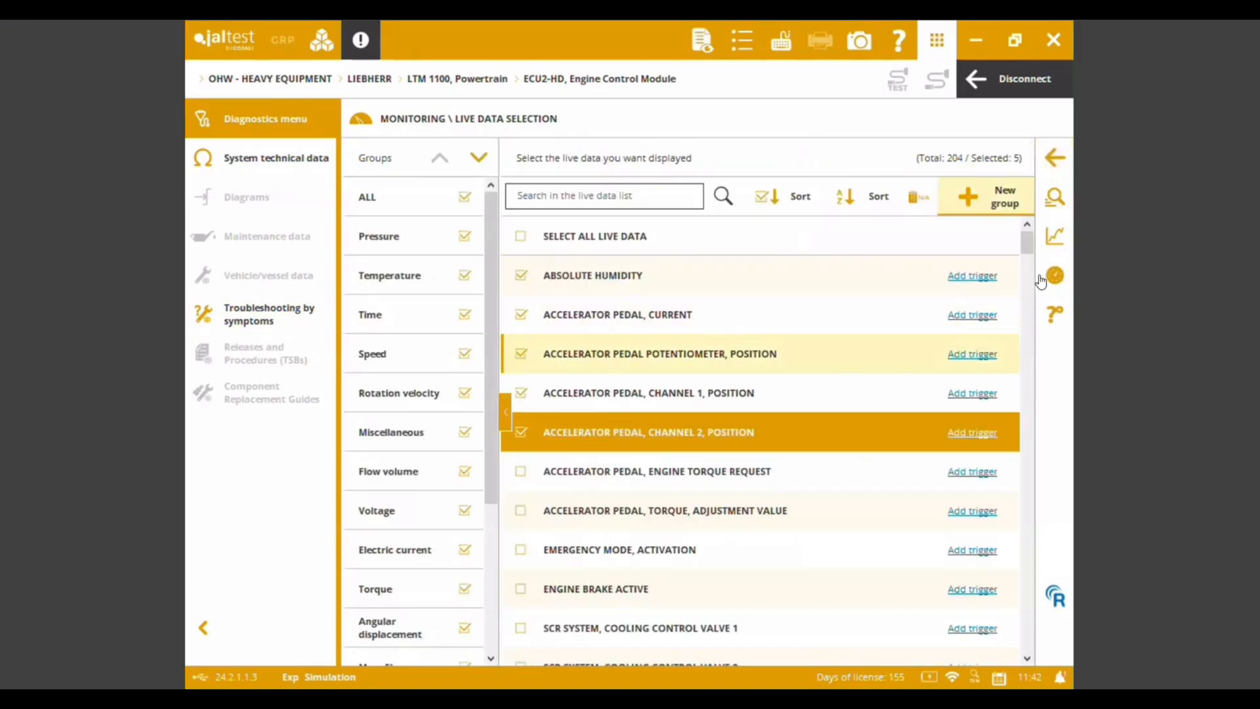
click(1055, 157)
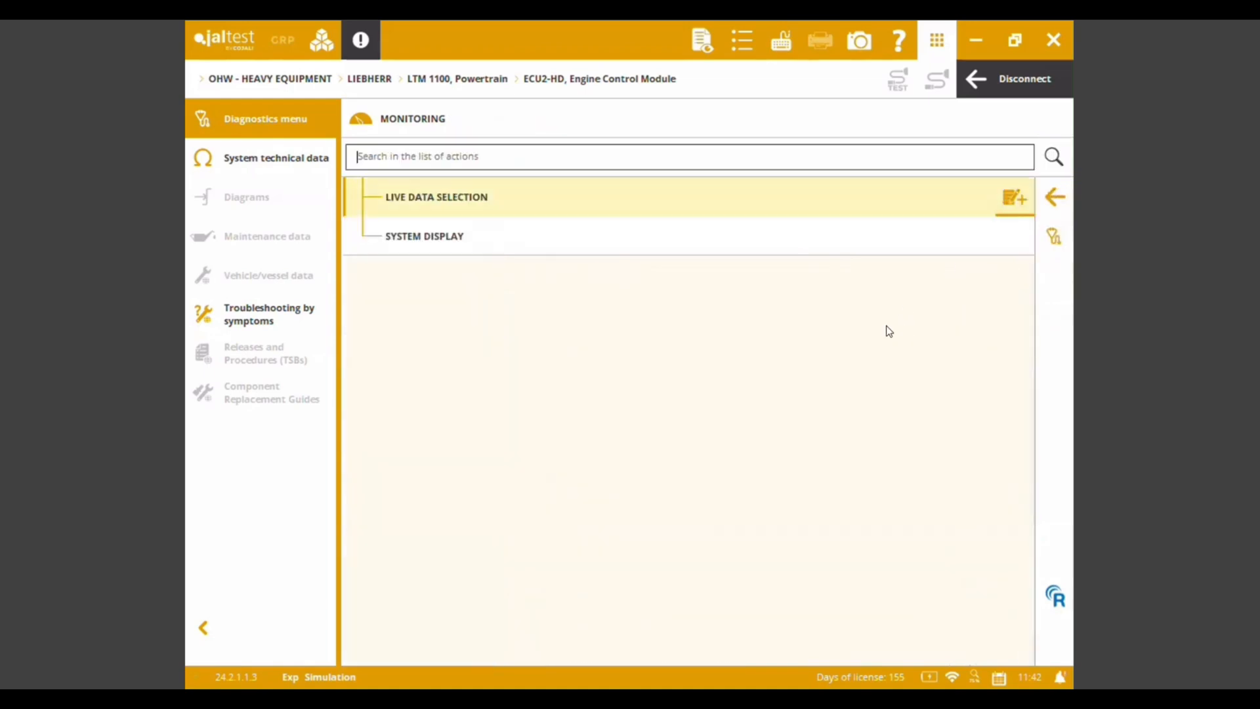
View the system display pages for the fuel system and the exhaust gases aftertreatment system, and return to the action list
click(743, 238)
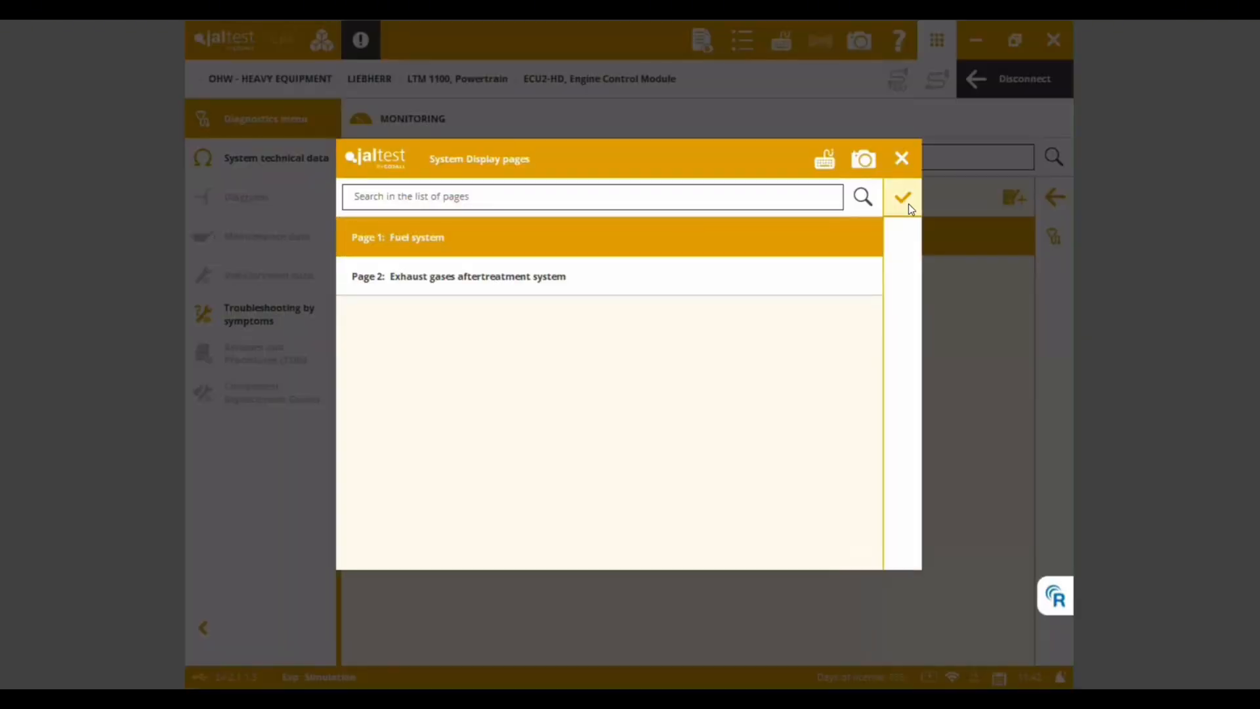
click(907, 200)
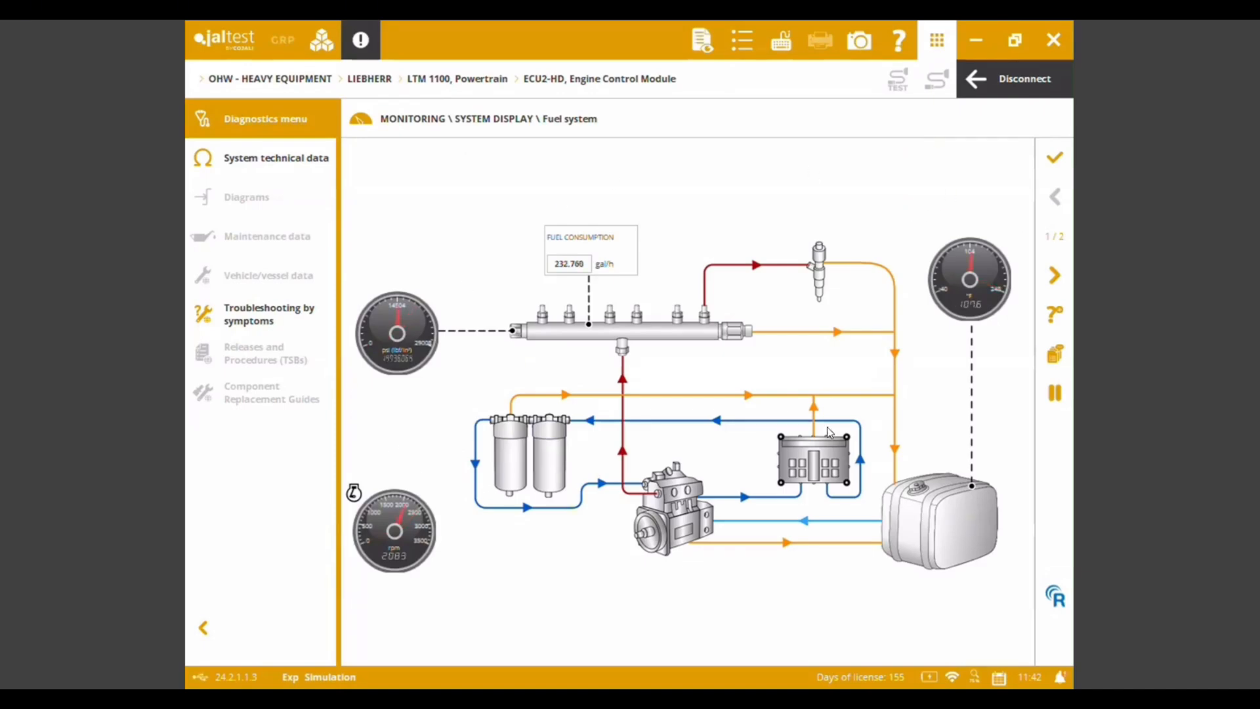
click(1055, 276)
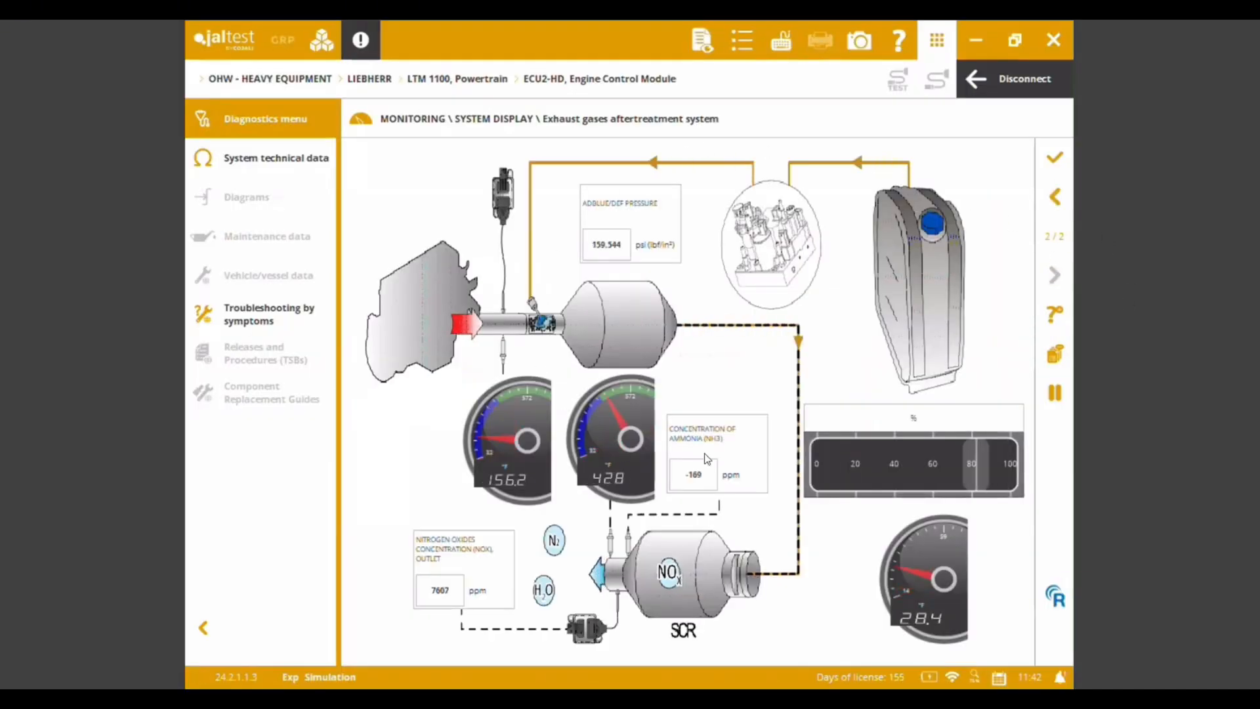
click(1058, 158)
click(1055, 195)
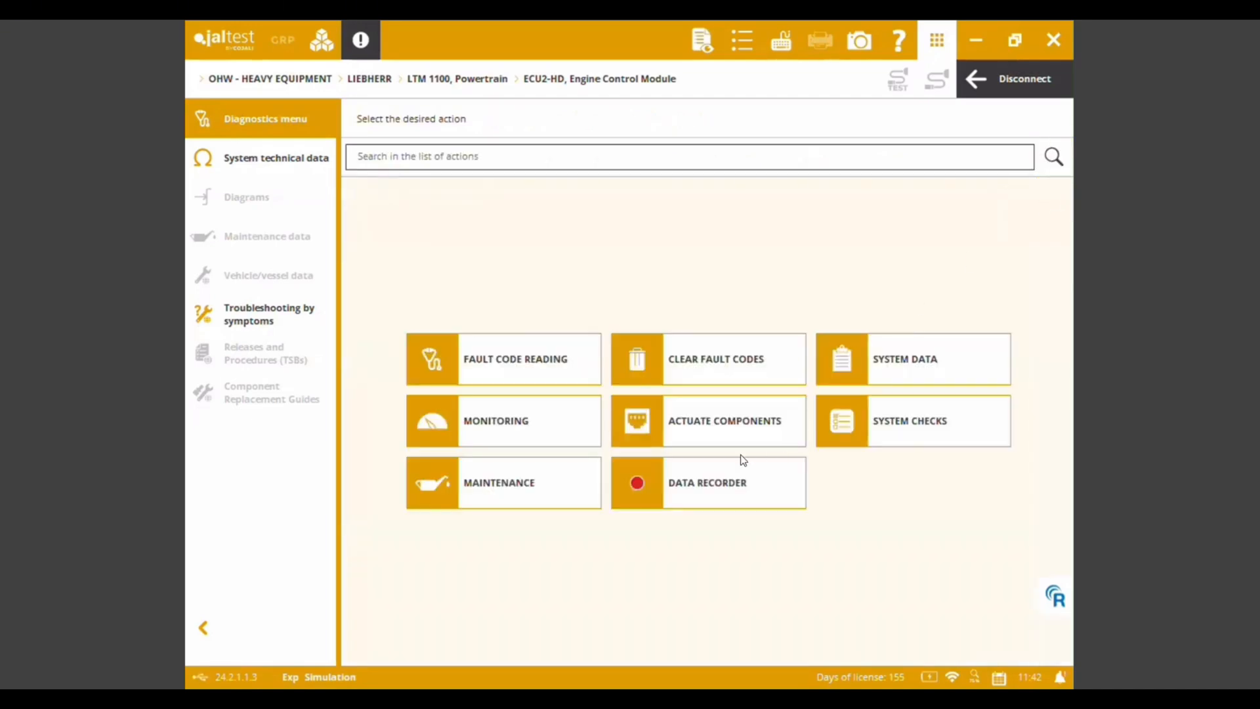
View the available component actuations and open the list of system checks
click(722, 430)
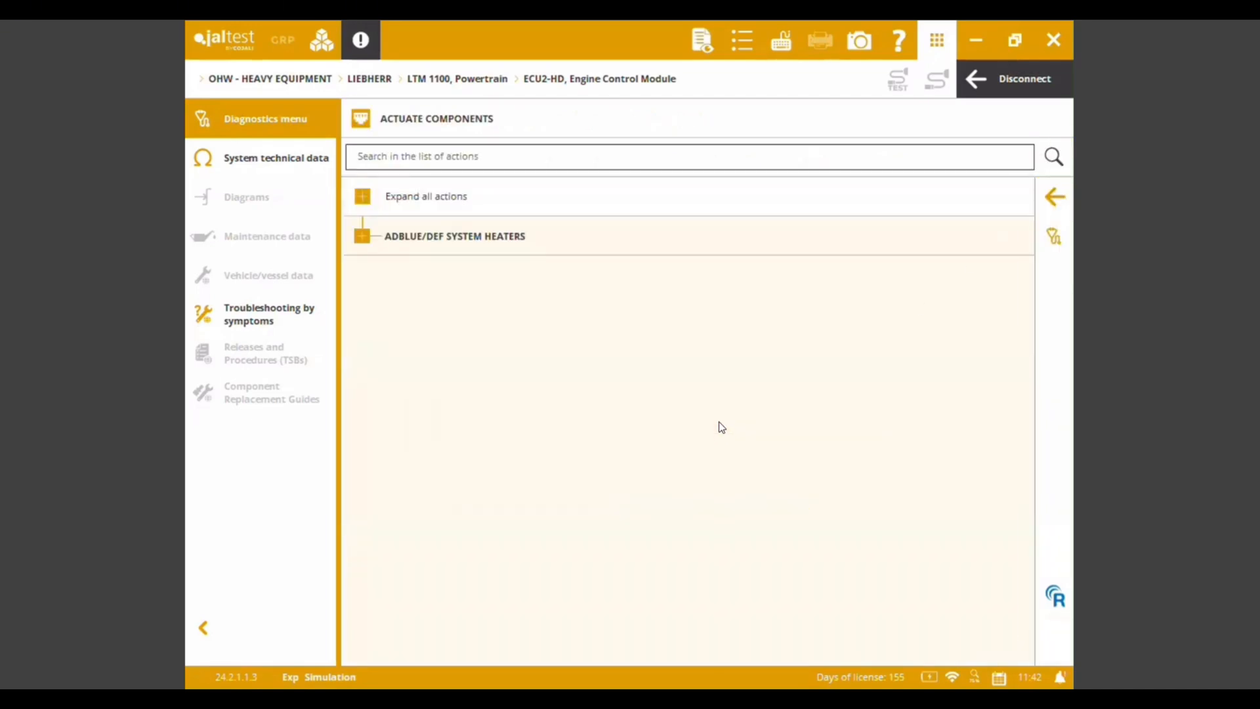
click(1053, 200)
click(942, 427)
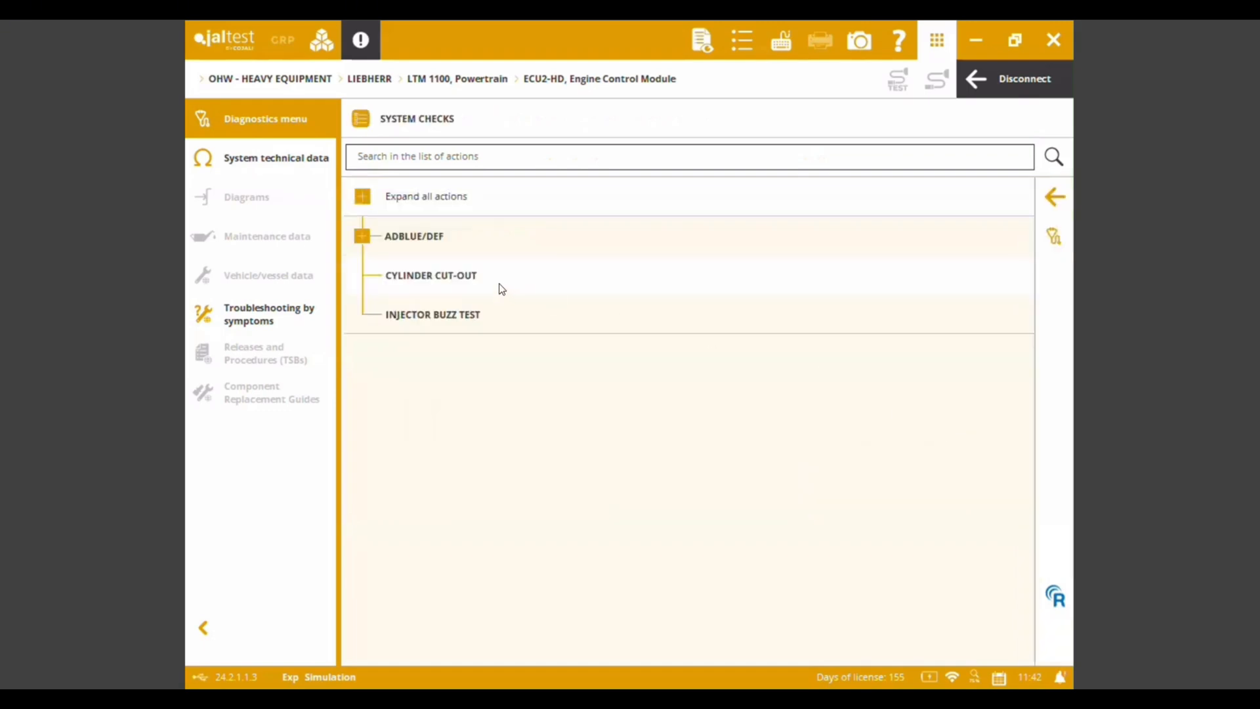
Start the cylinder cut-out check, accept its instructions and initial conditions, run it for cylinder 3, and return to the cylinder selection
click(473, 274)
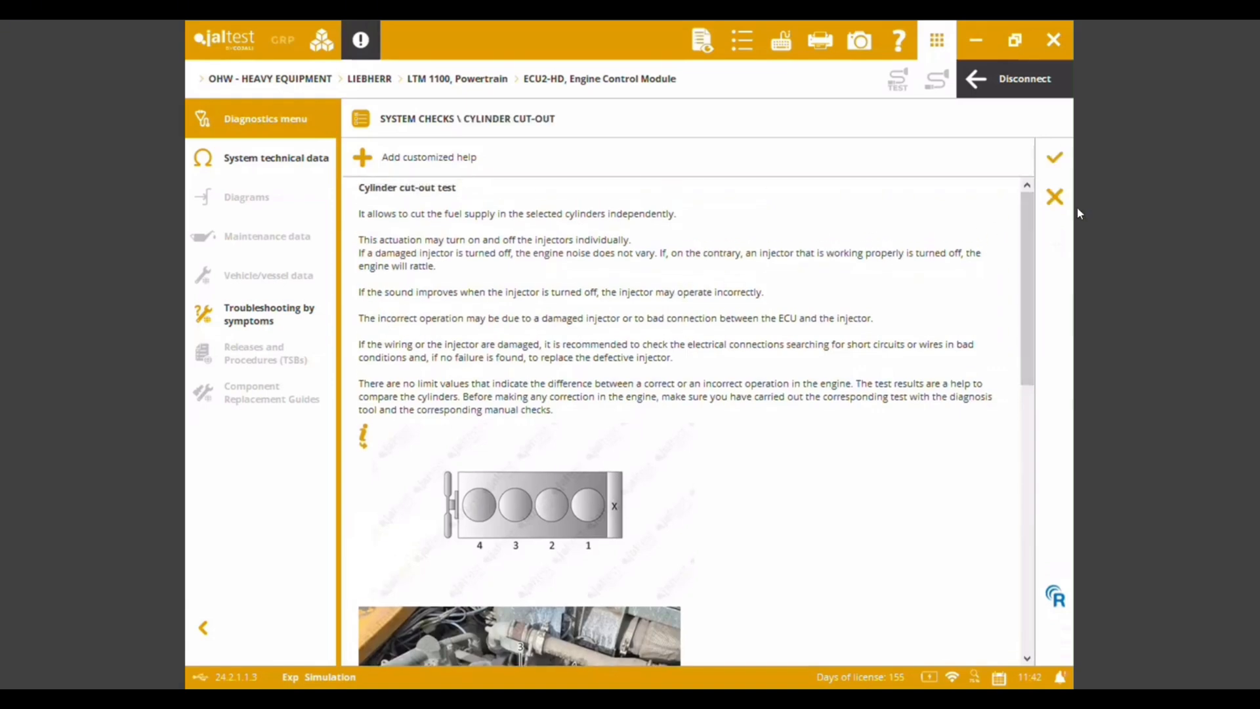
drag(1021, 210, 1003, 518)
click(1055, 156)
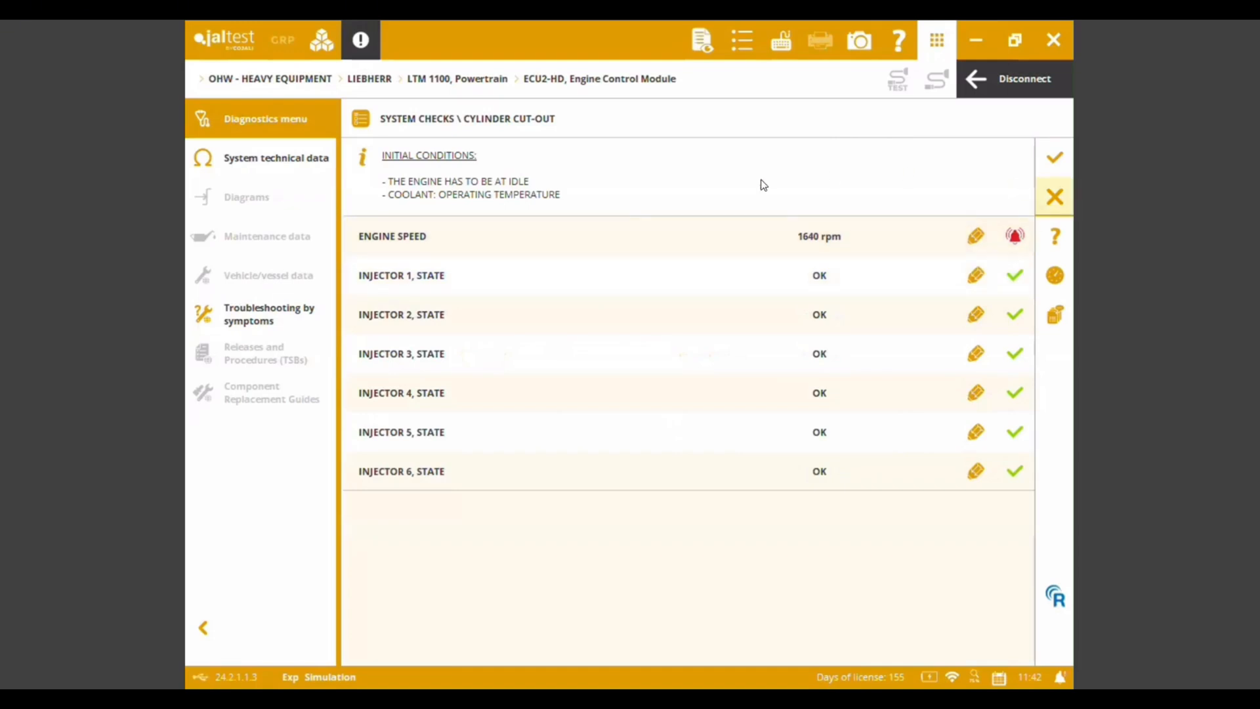
click(1058, 157)
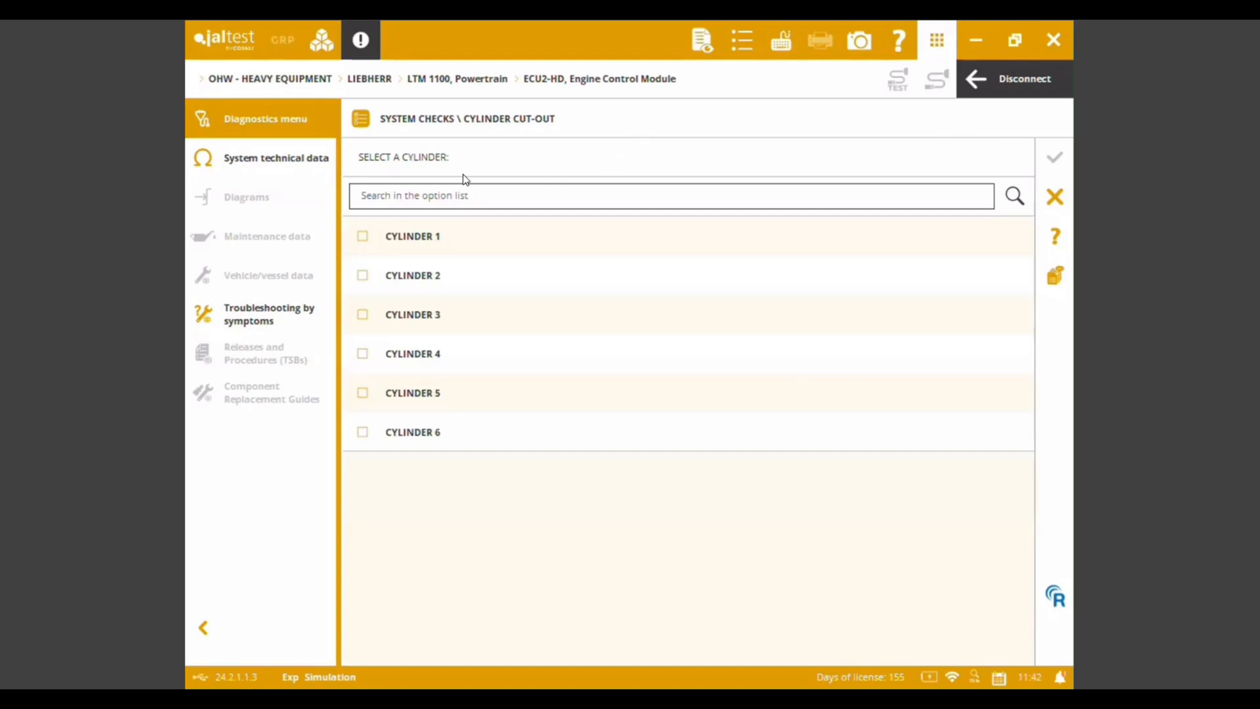
click(355, 321)
click(1055, 157)
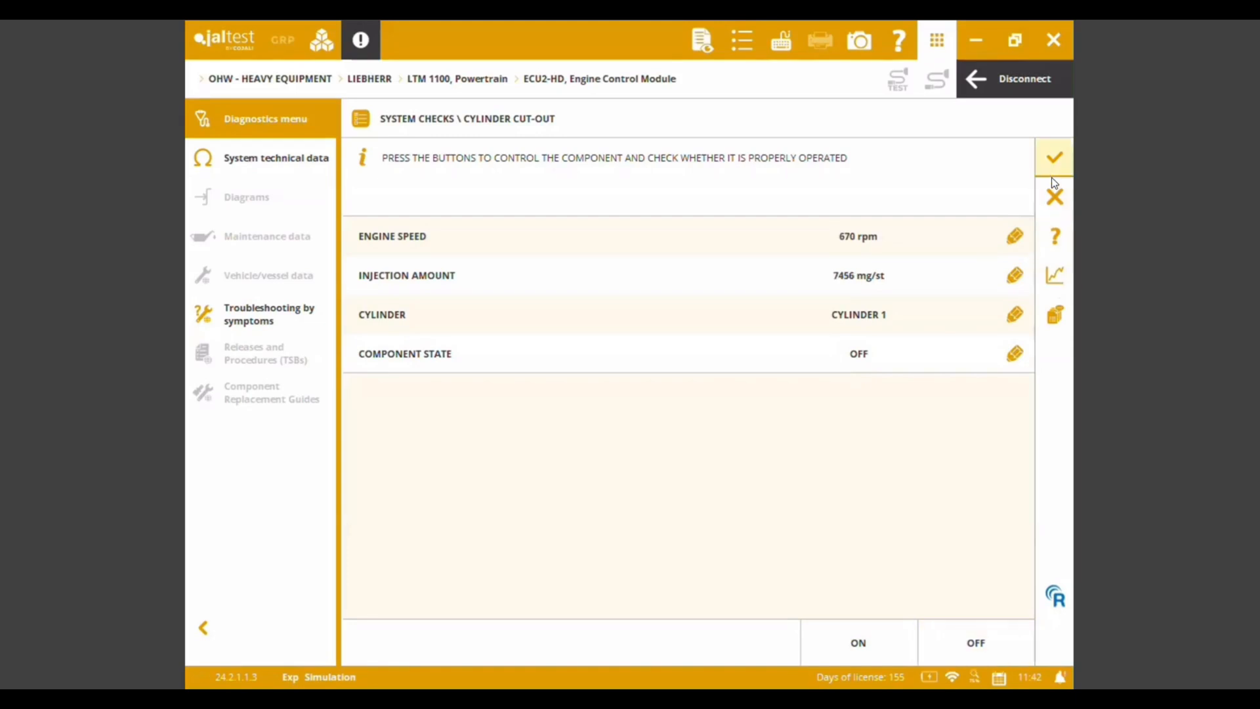
click(1055, 197)
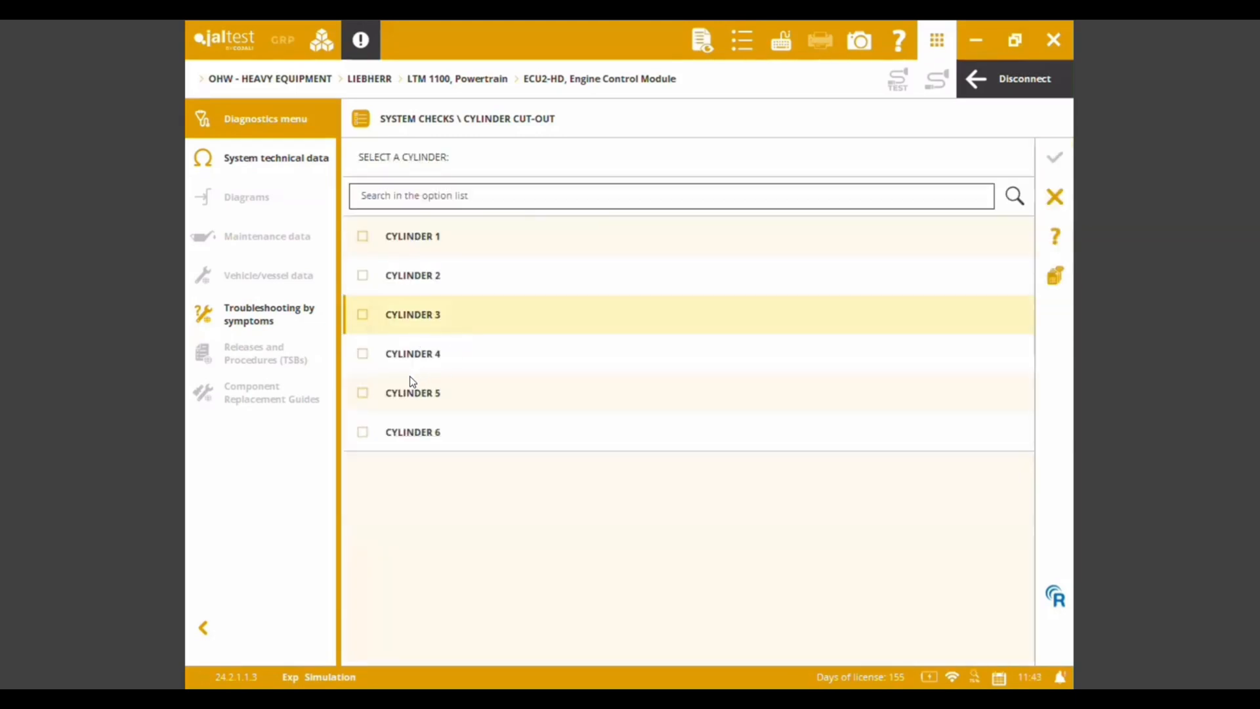
Run the cut-out test for cylinder 5, leave the cylinder selection and finish the process
click(406, 394)
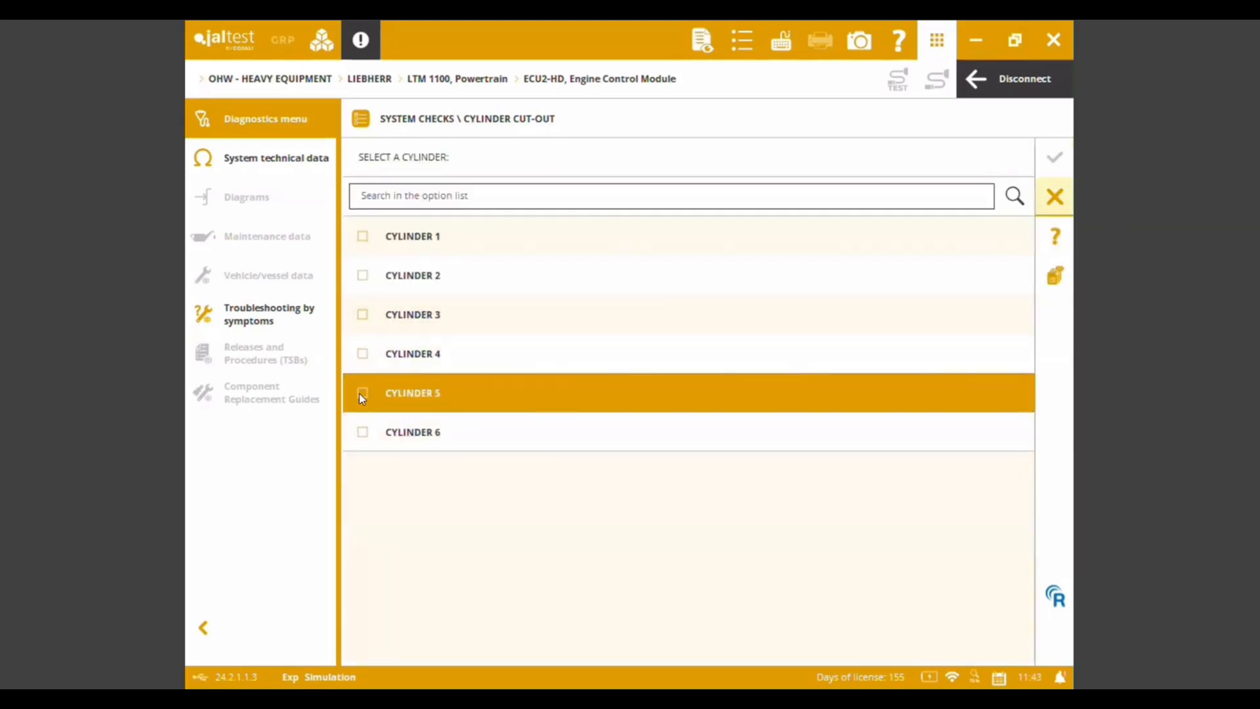
click(1055, 156)
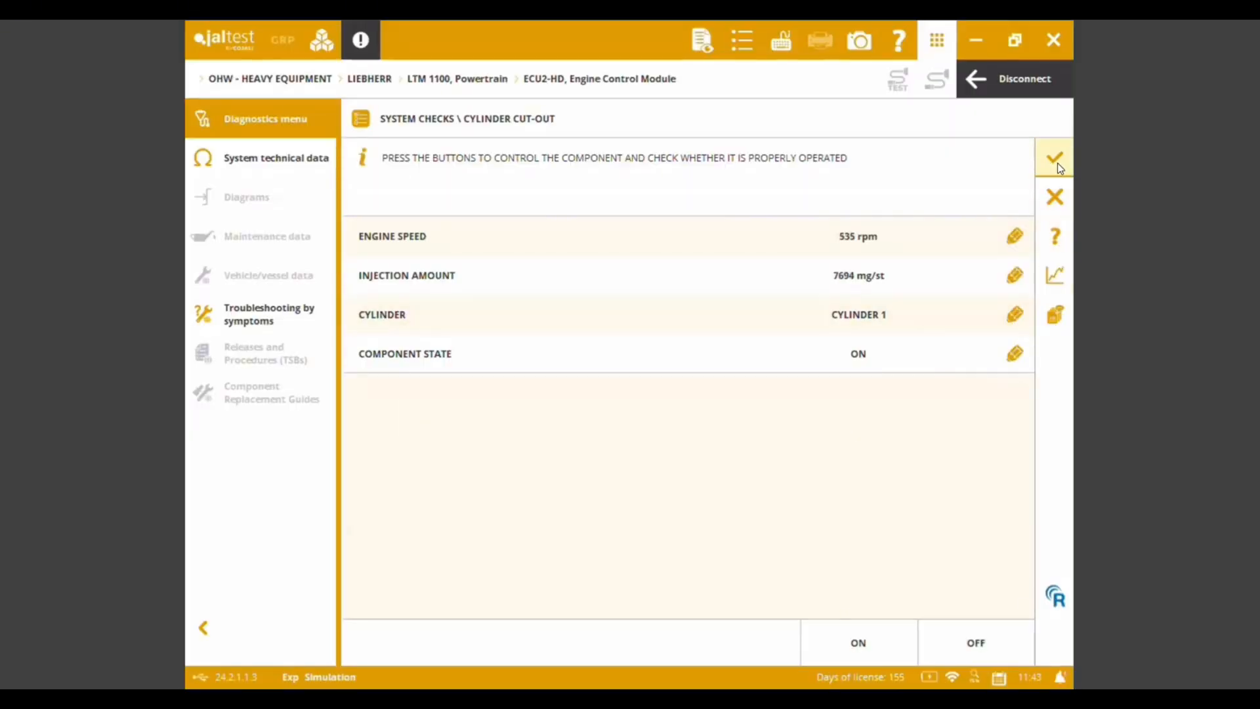
click(1056, 161)
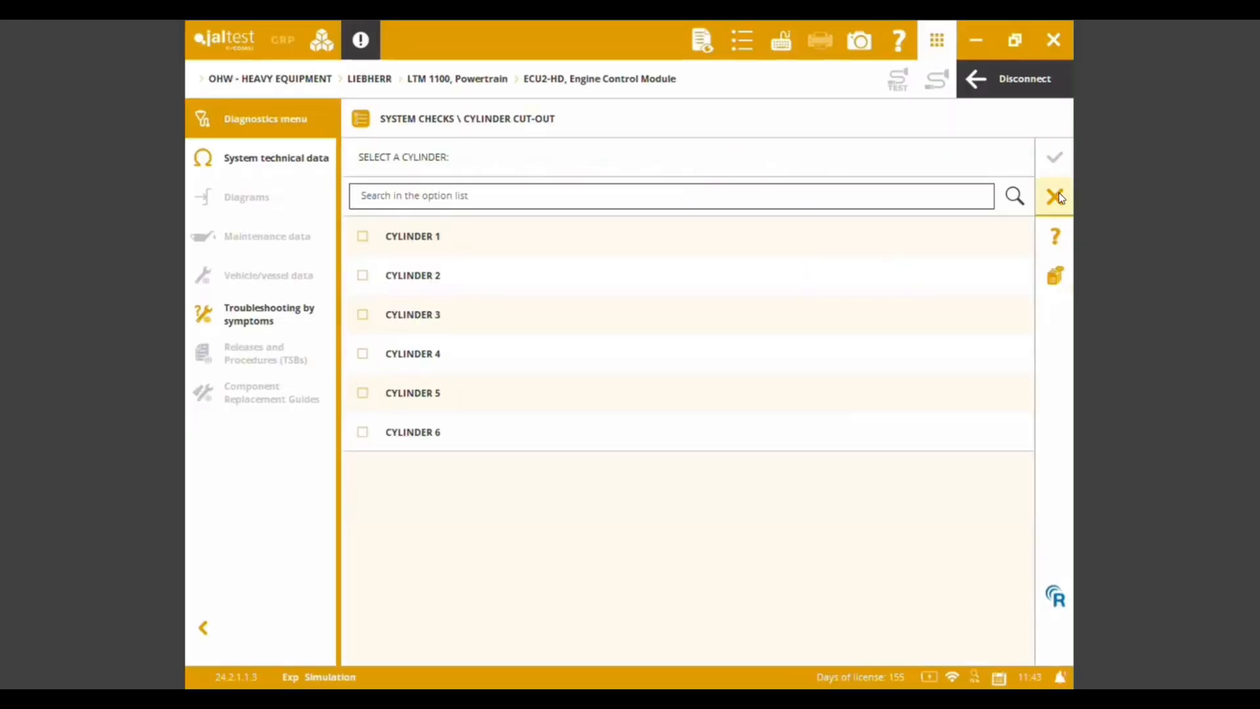
click(1058, 192)
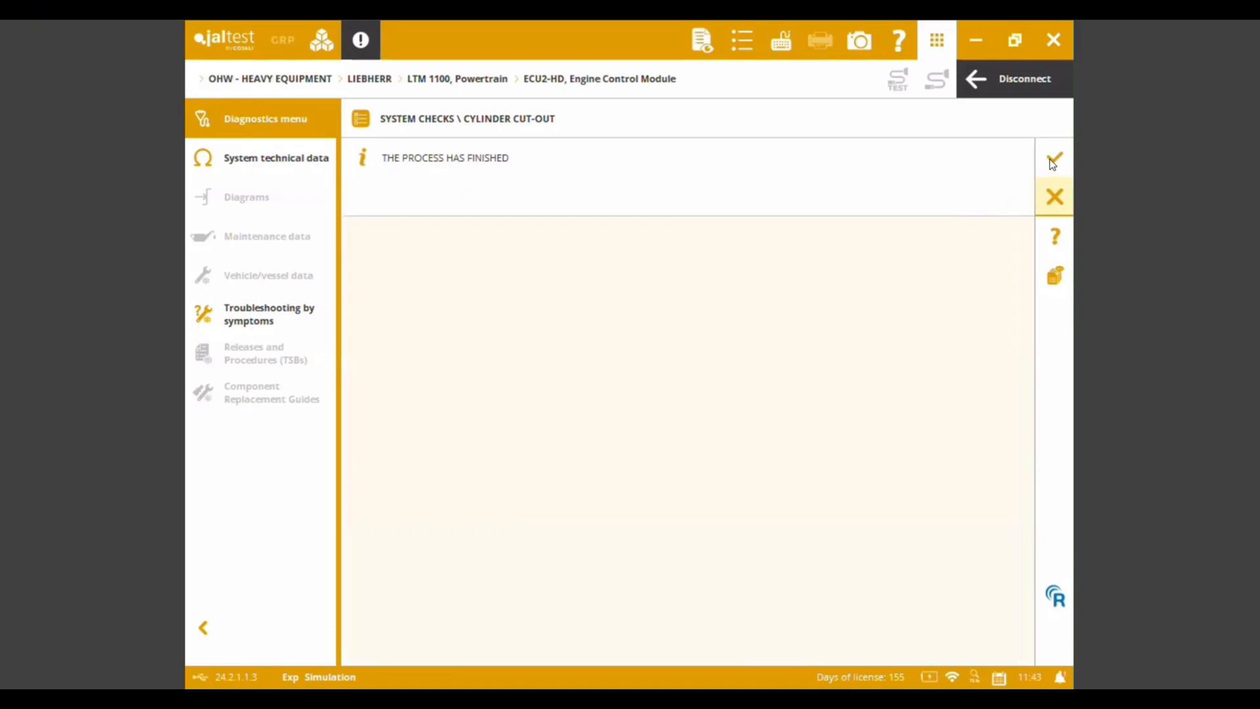
click(1052, 160)
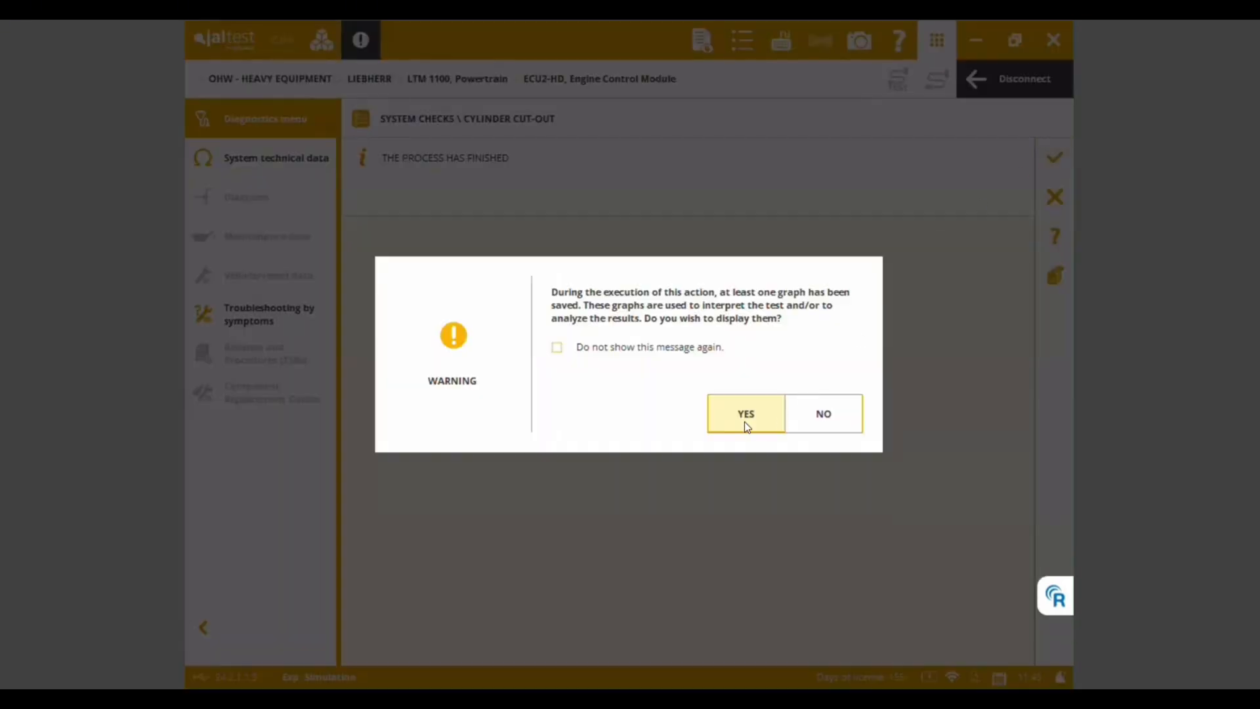
Display the saved graphs, review the whole cylinder cut-out test record, and return to the action list
click(745, 422)
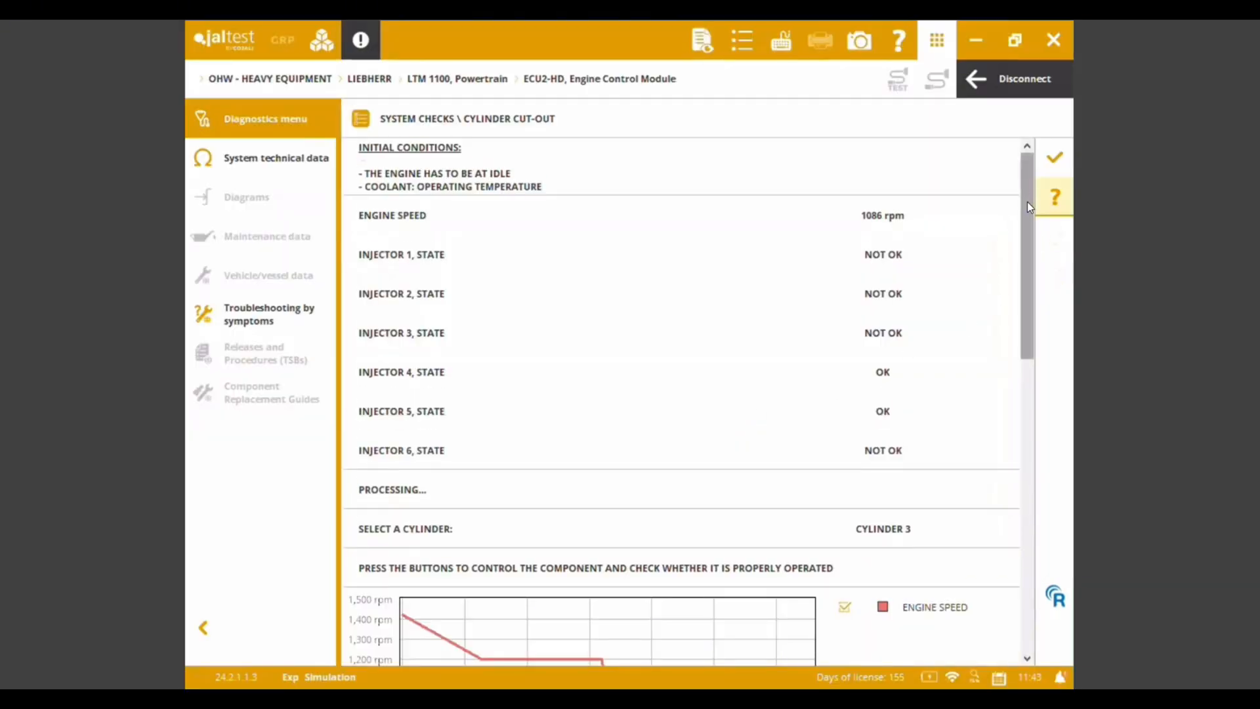
drag(1028, 208, 1019, 348)
scroll(1018, 379, down, 5)
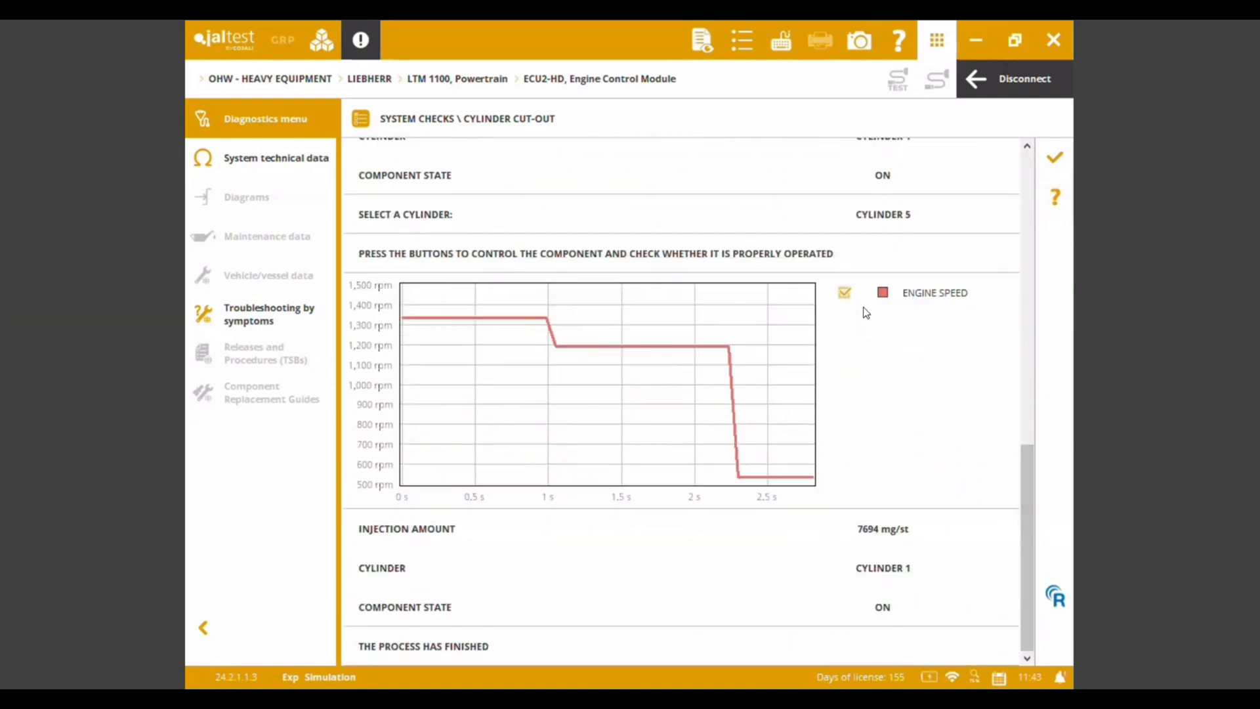
click(1055, 158)
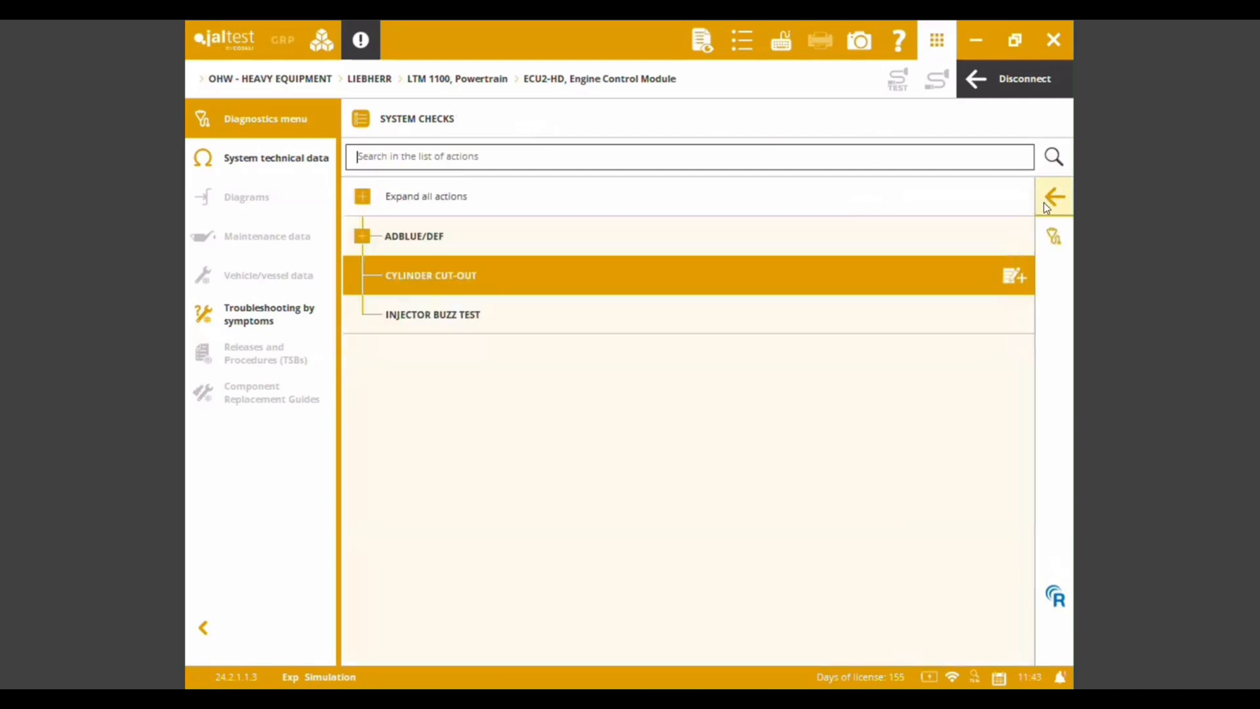
click(1049, 201)
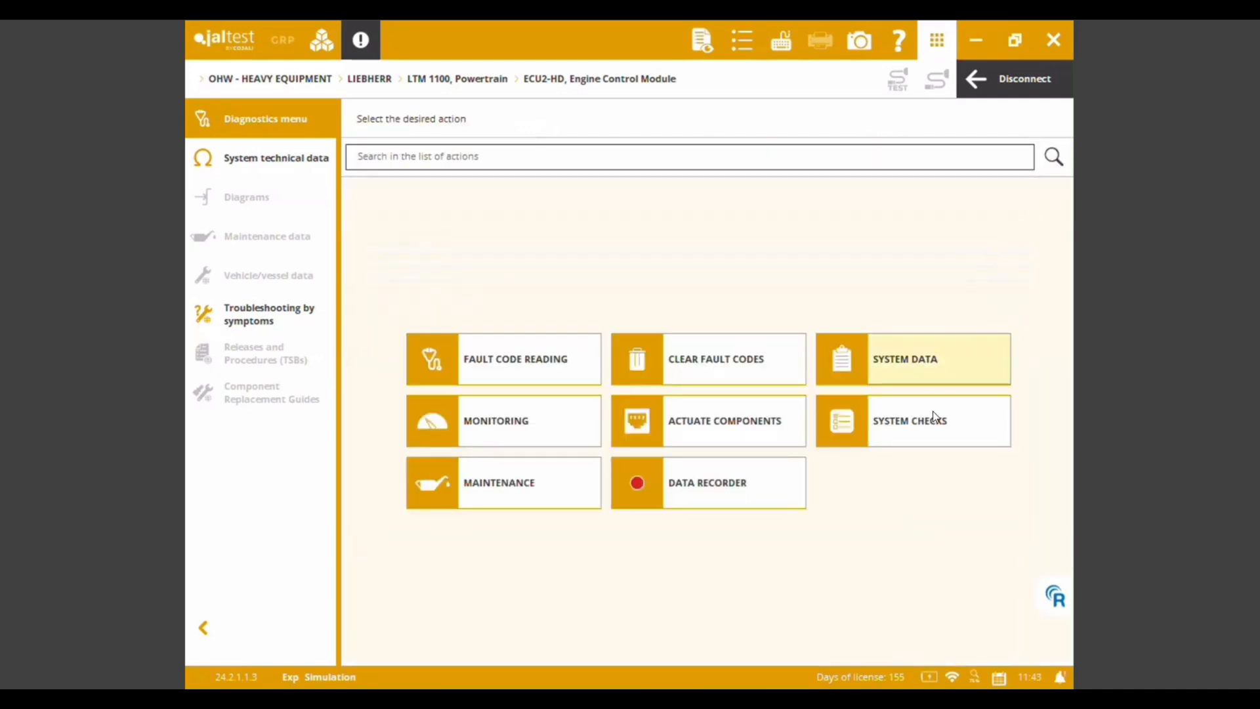
Run the maintenance recovery process of the exhaust gas aftertreatment system, accepting the Expert Mode terms, instructions and initial conditions, and finish it
click(531, 493)
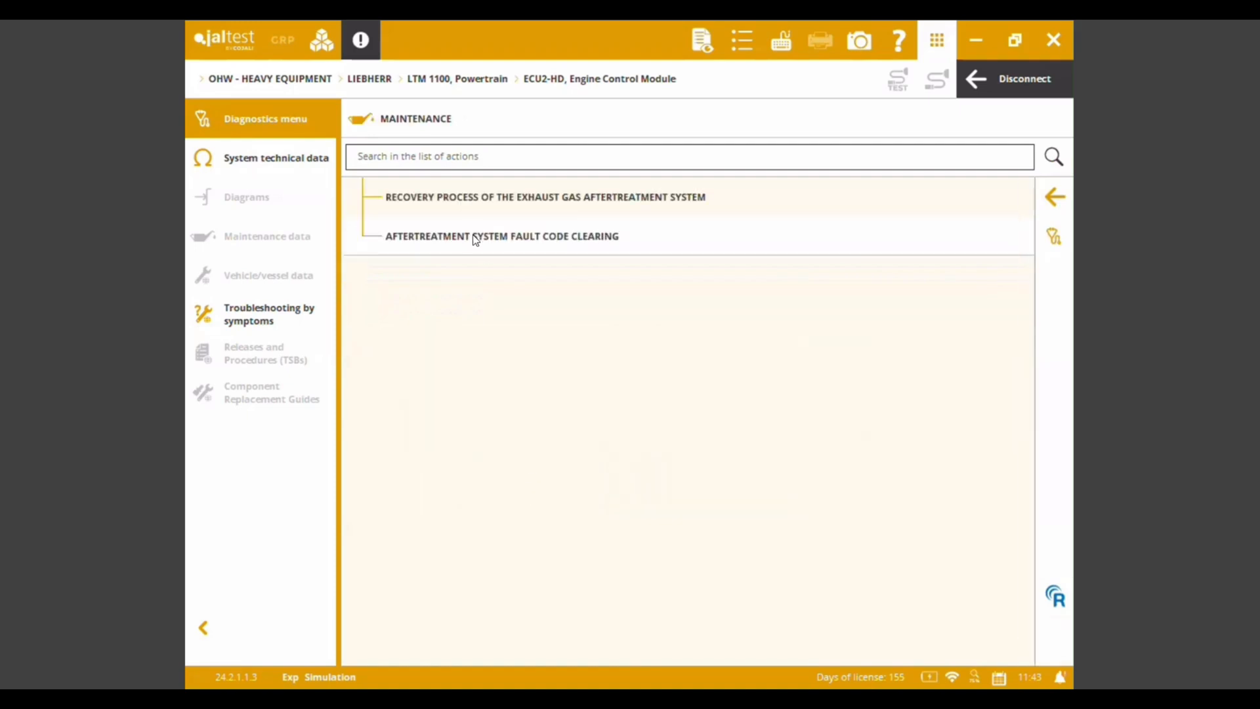
click(476, 238)
click(470, 197)
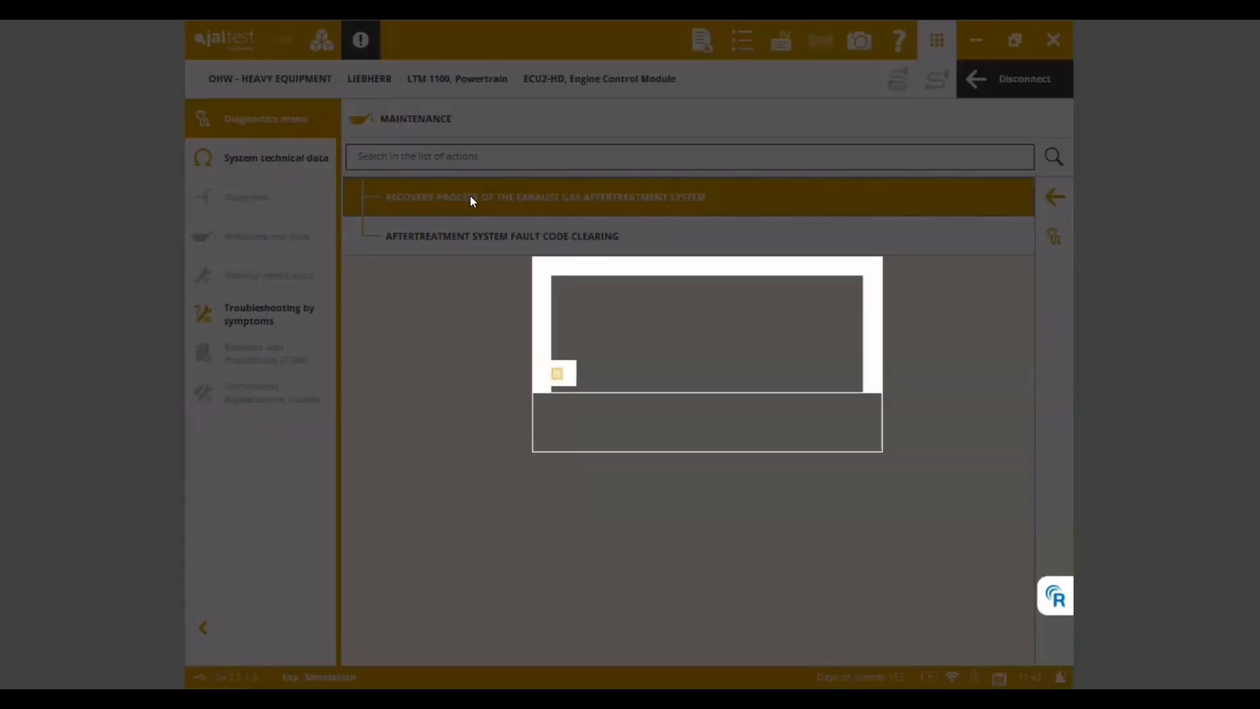
click(635, 380)
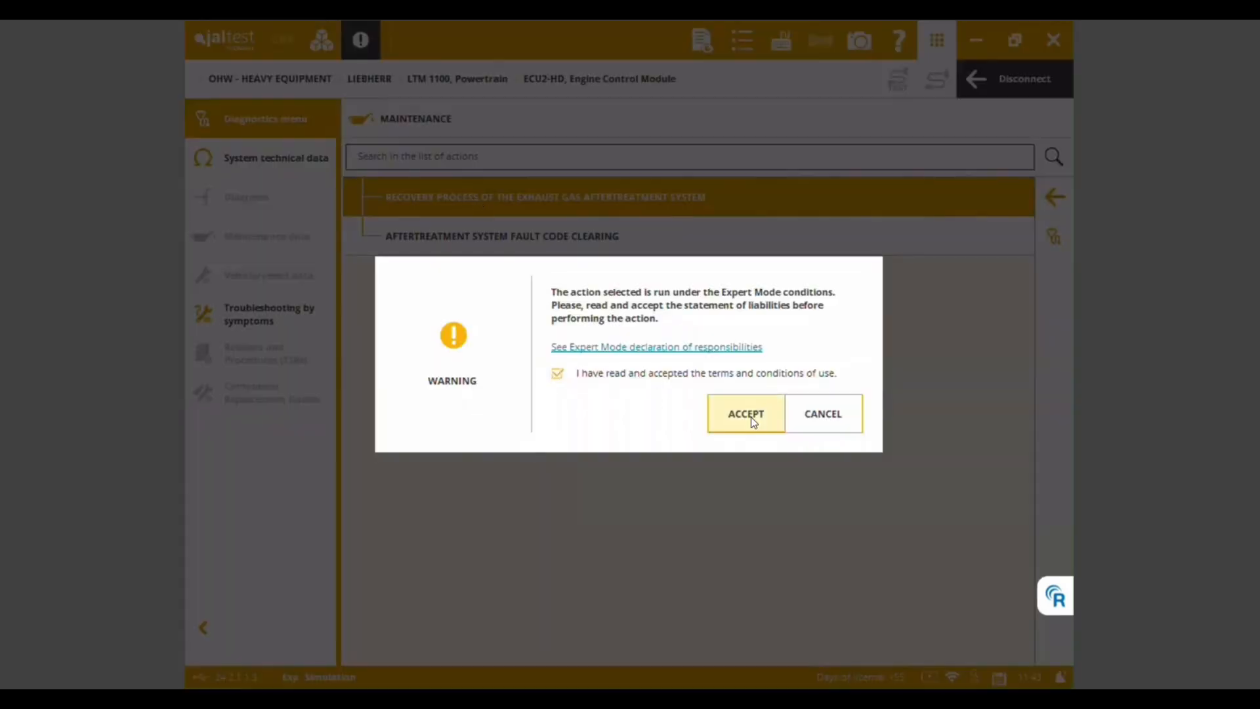
click(748, 414)
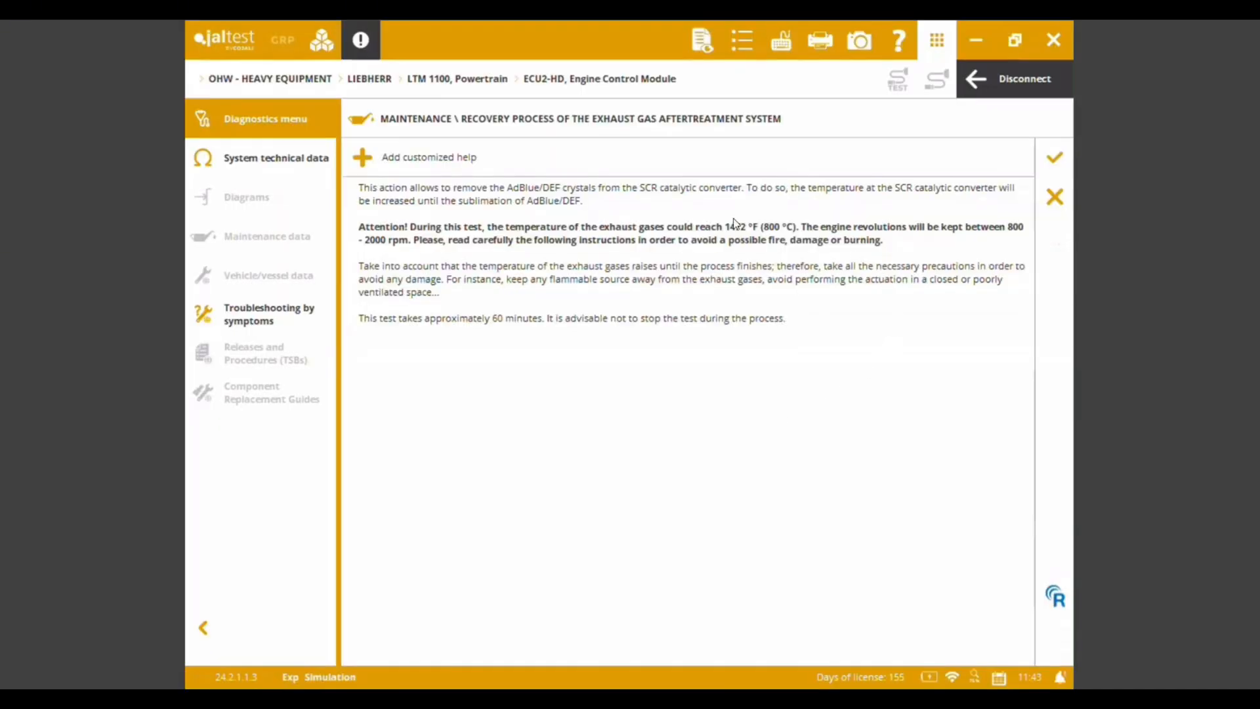
click(1053, 158)
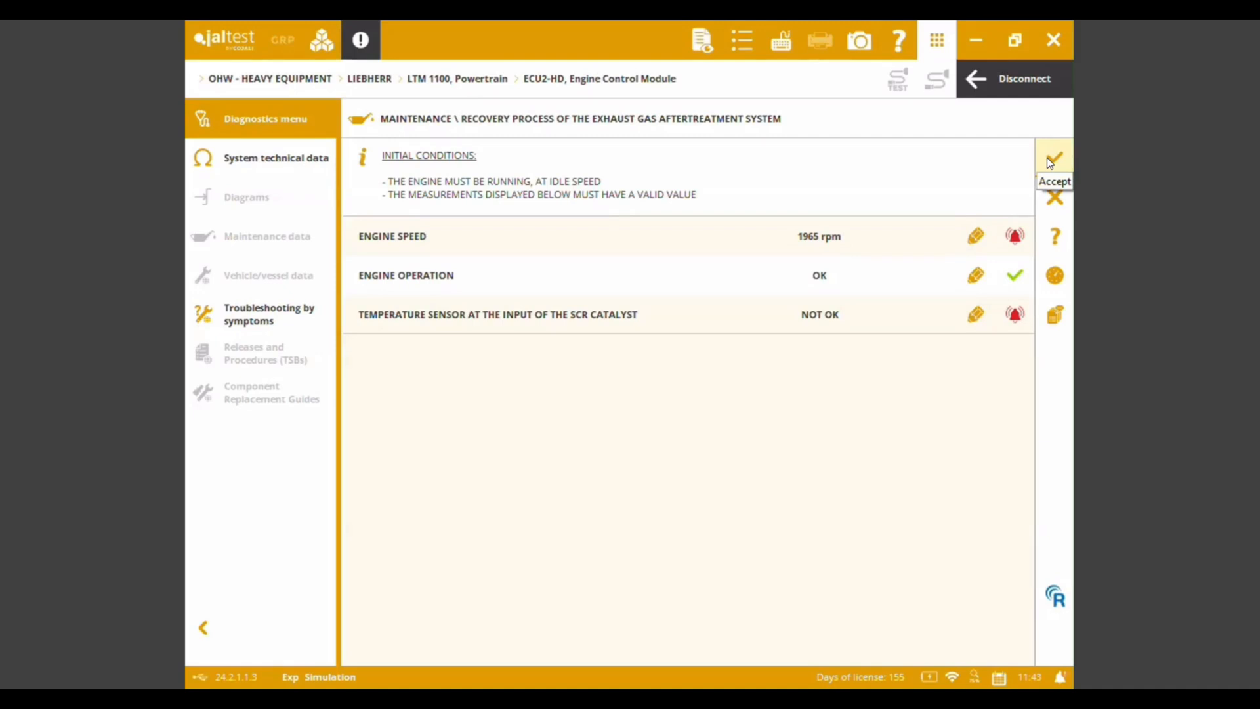
click(1050, 161)
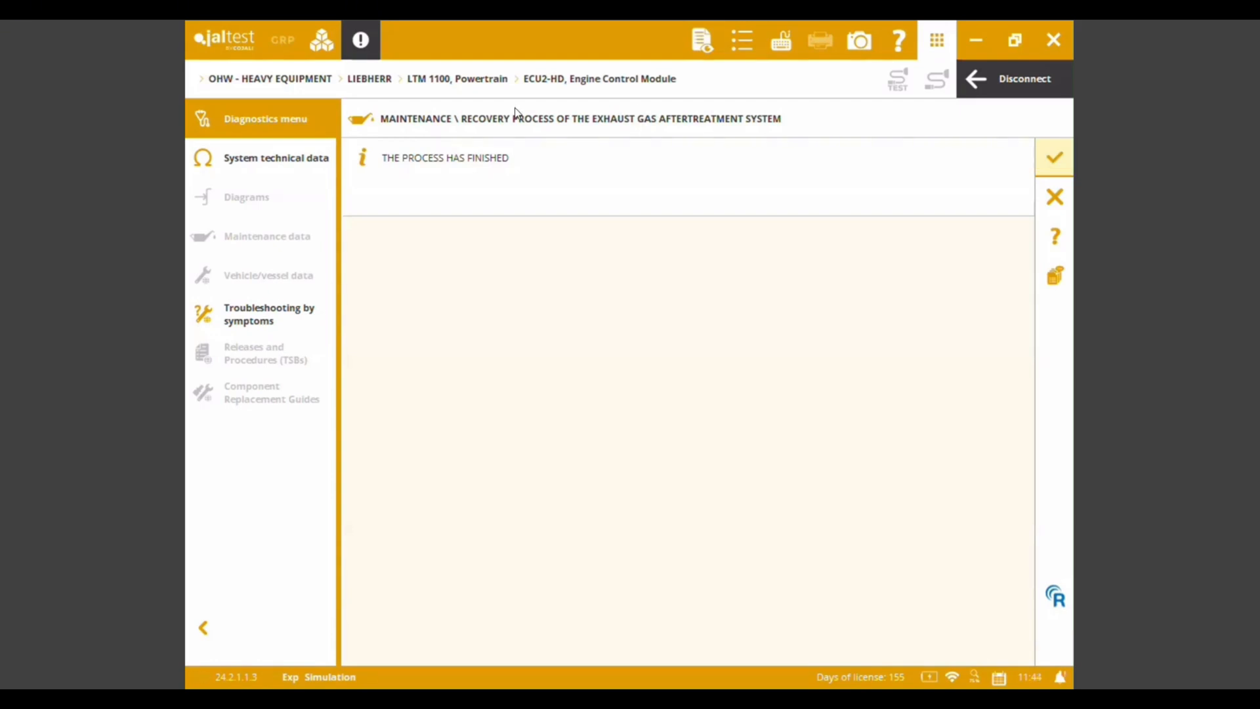
click(1052, 158)
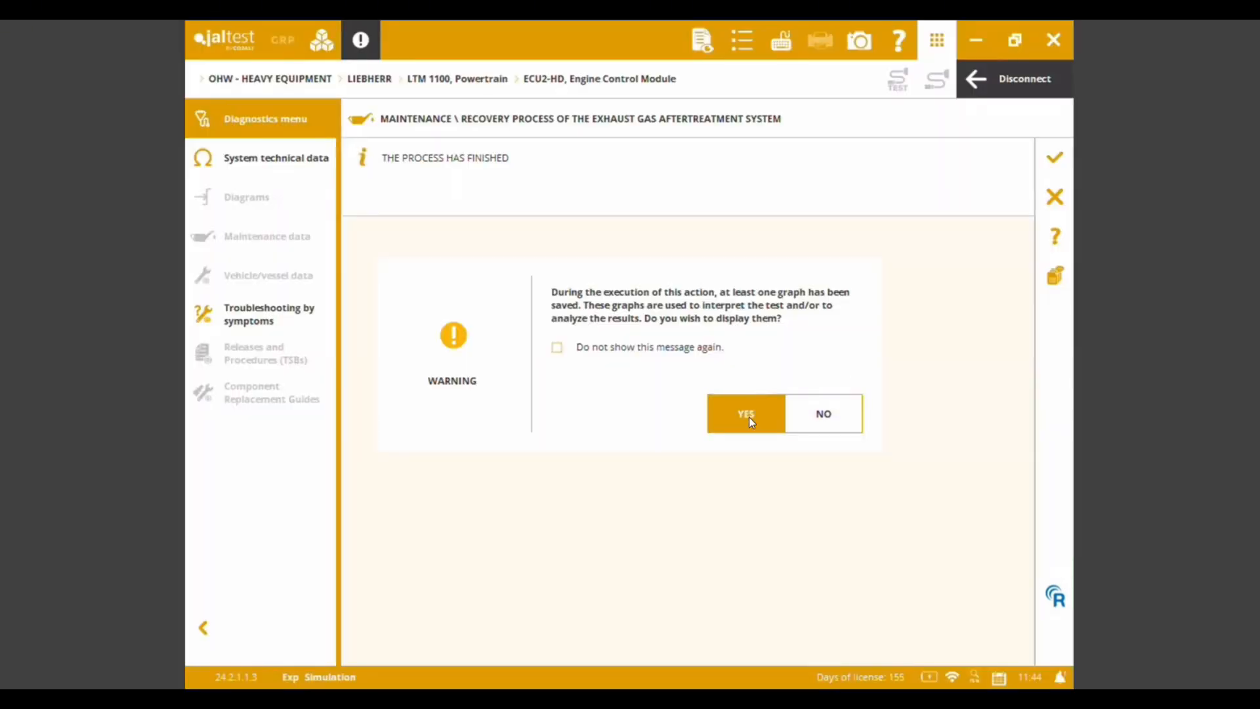
Display the saved graphs and values of the aftertreatment recovery process, and return to the action list
click(749, 416)
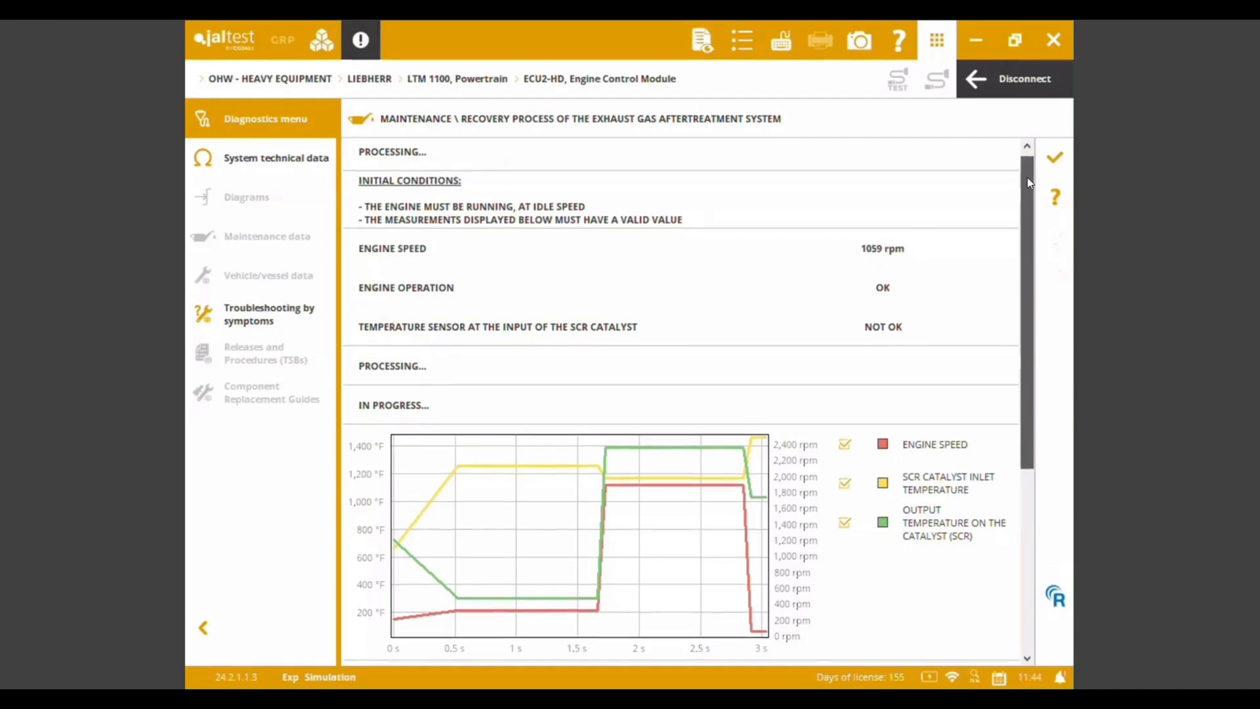
drag(1025, 183, 1022, 316)
scroll(1021, 316, down, 2)
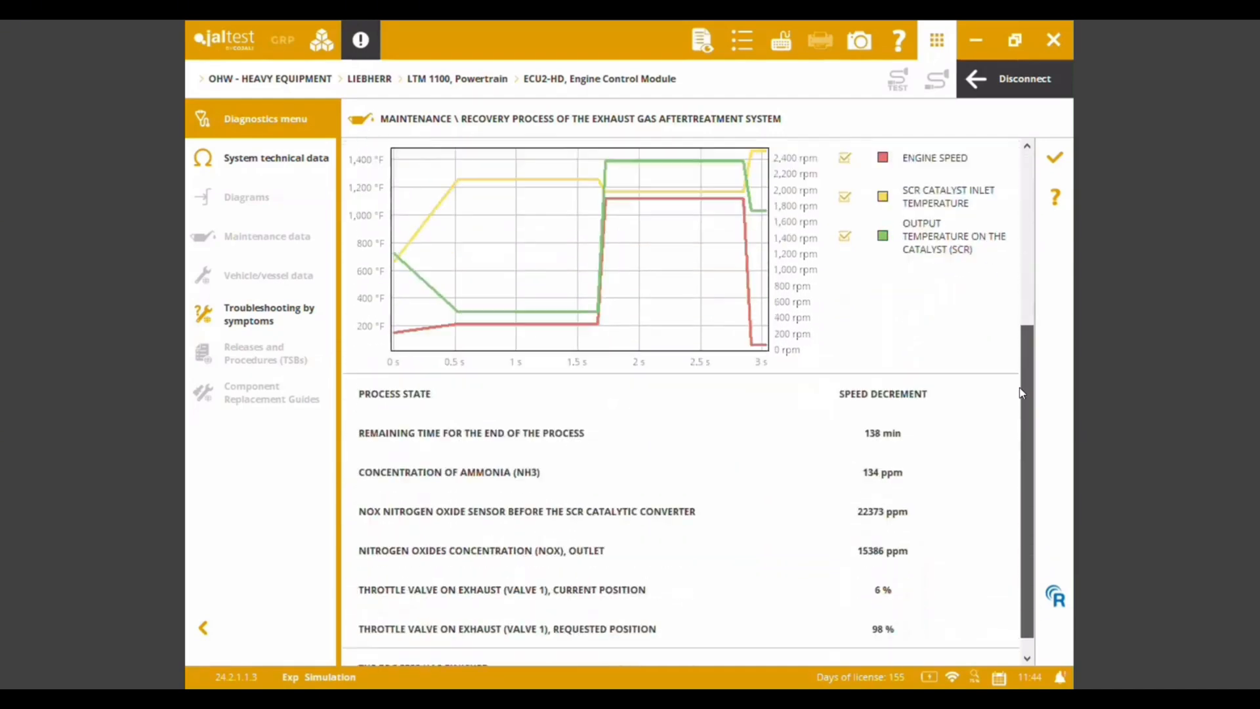
click(1051, 160)
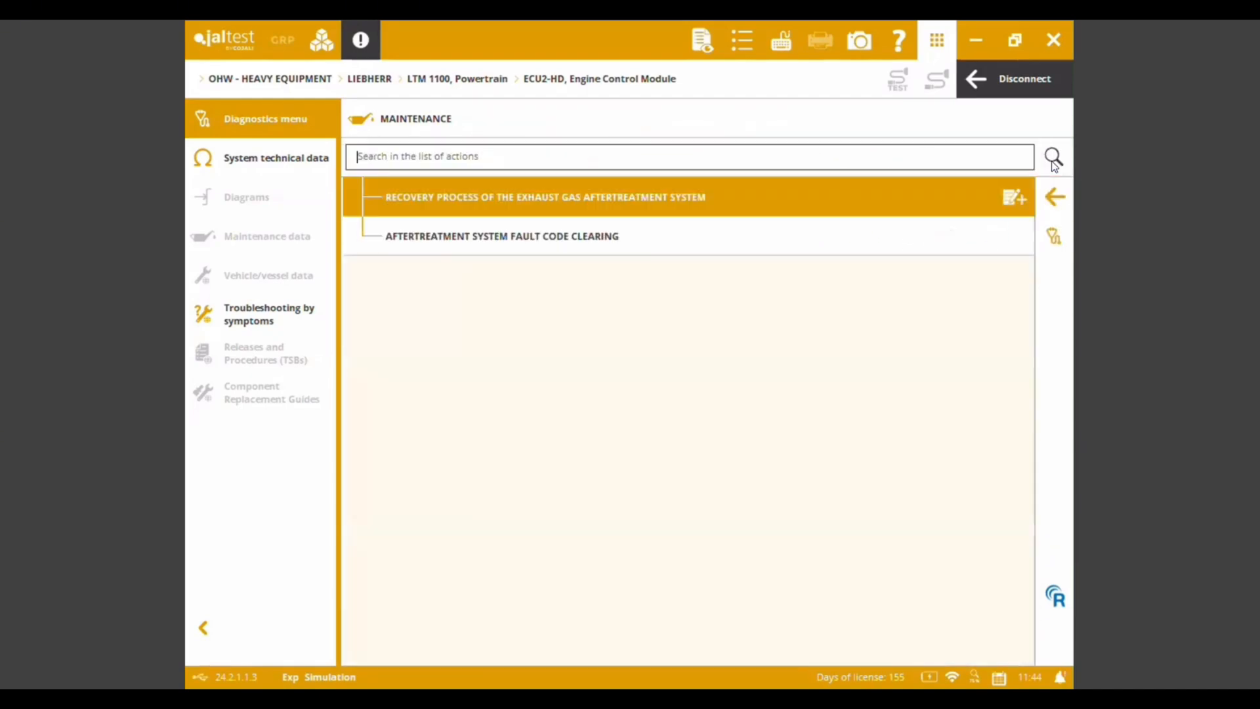
click(1057, 200)
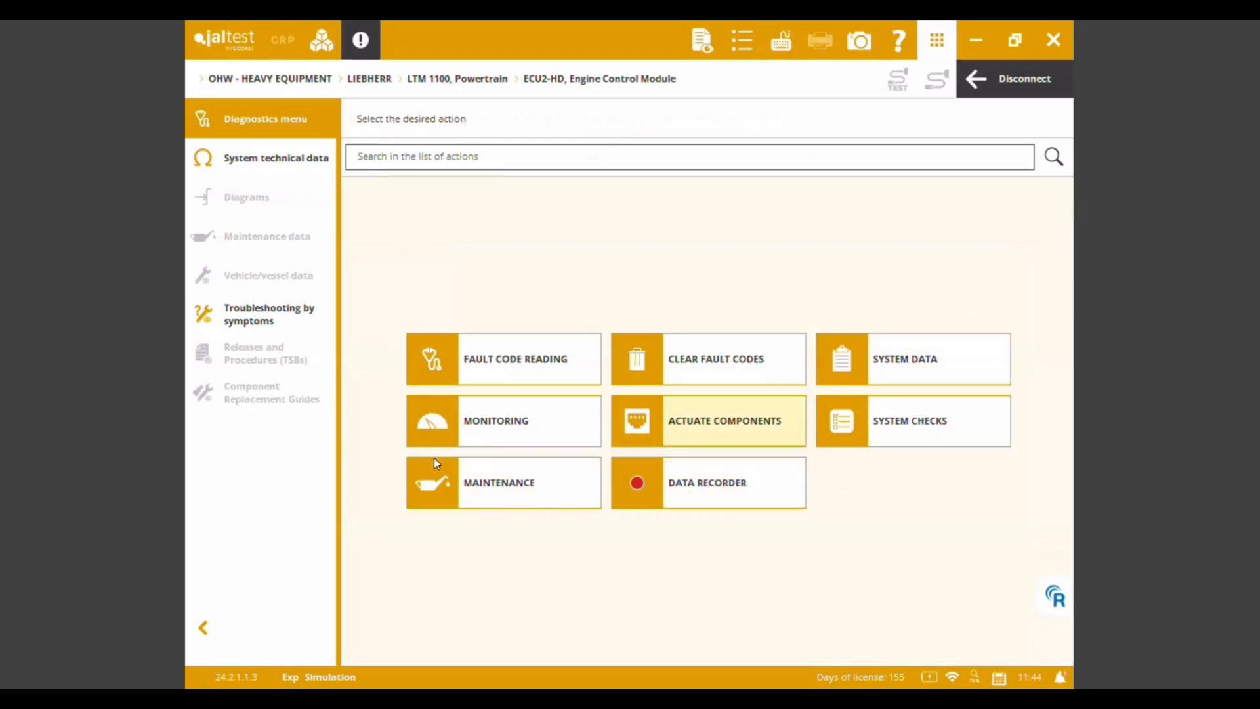
Disconnect from the engine control module, leave the LTM 1100 and save the diagnostic report under the suggested name
click(988, 85)
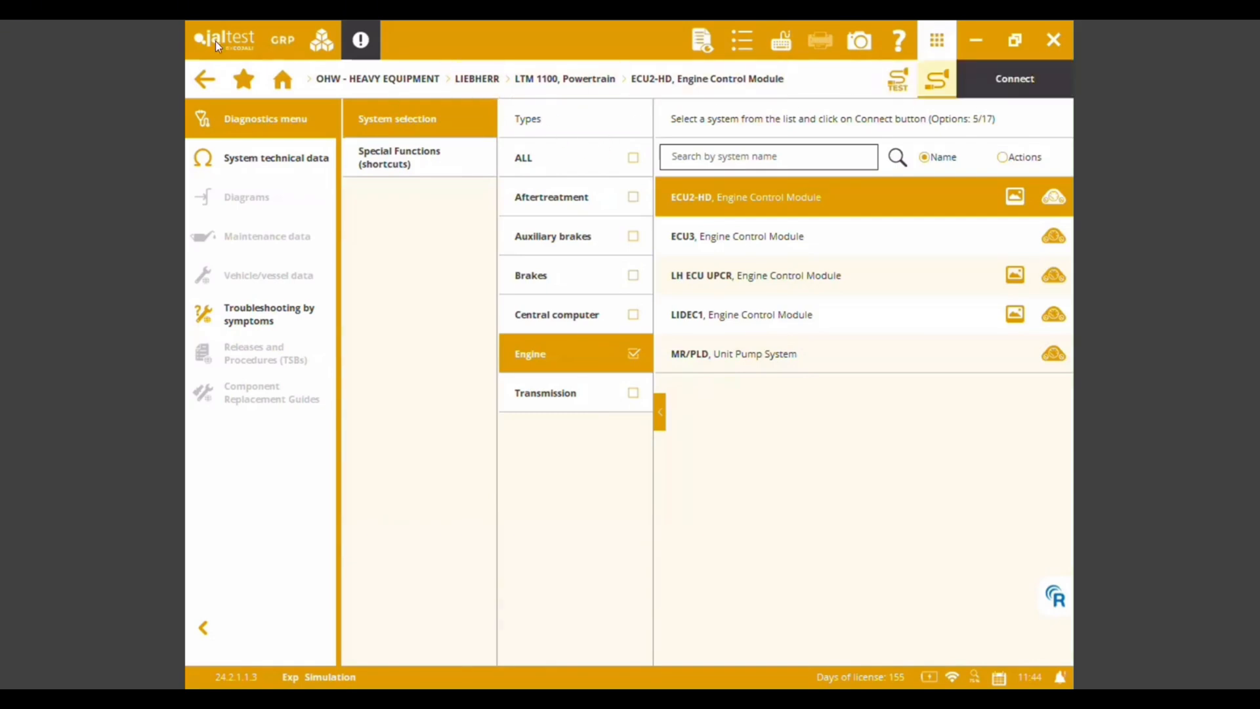
click(204, 75)
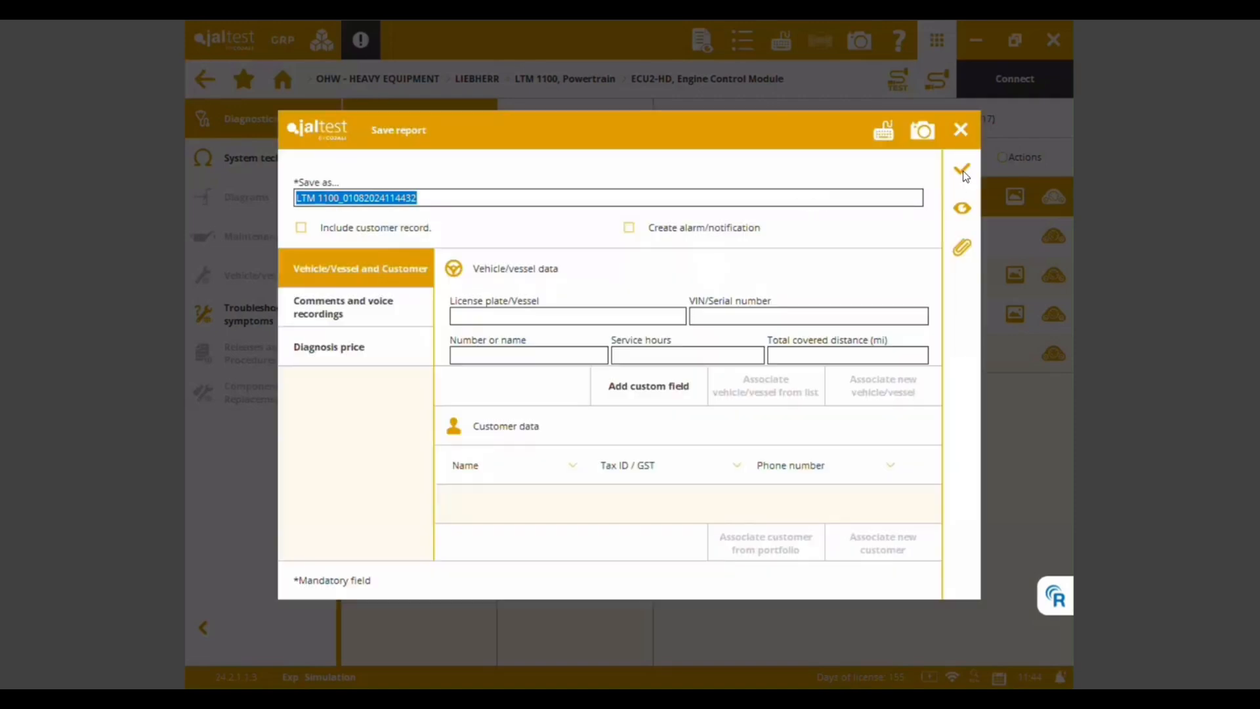
click(962, 171)
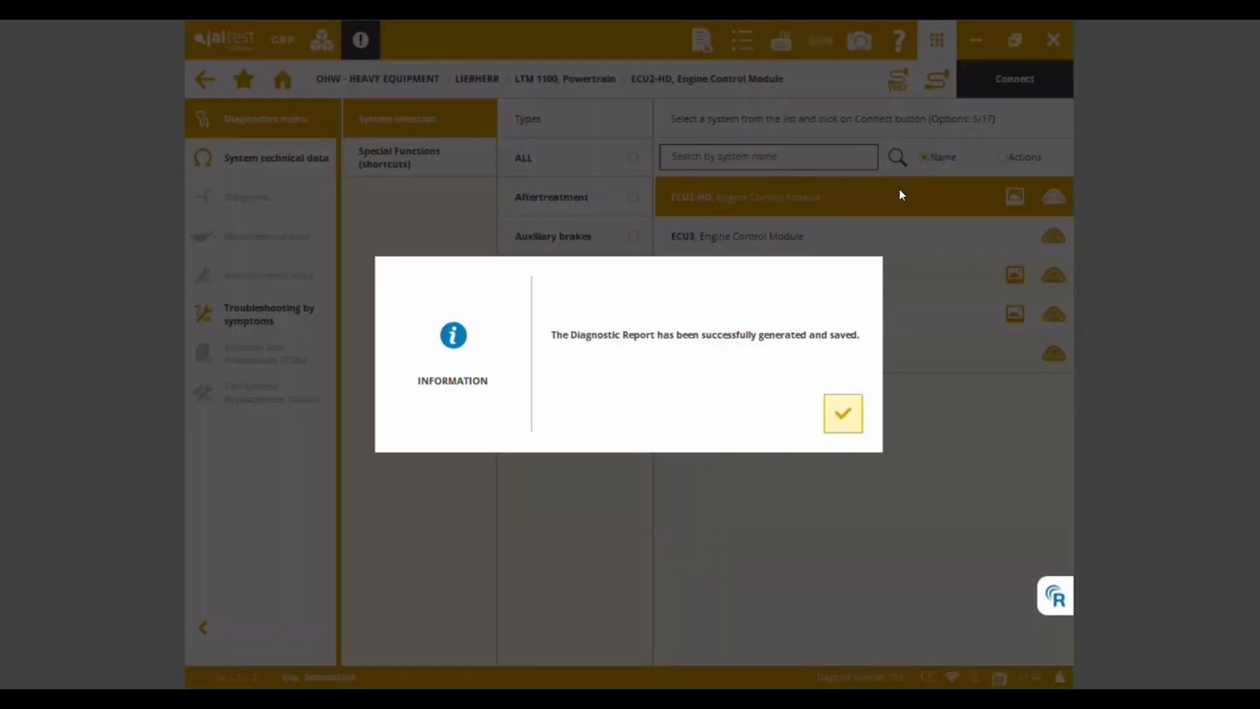
click(845, 420)
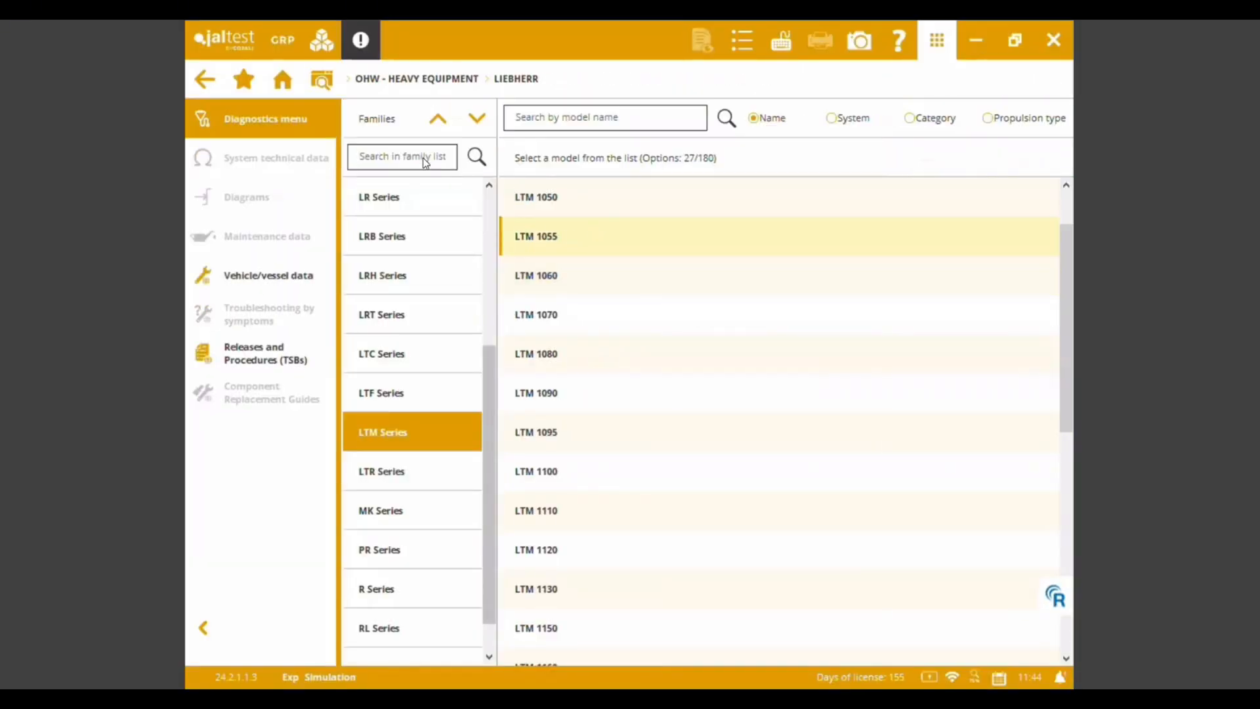
Return to the home page, open the heavy equipment brands and filter the brand list by "ter"
click(273, 85)
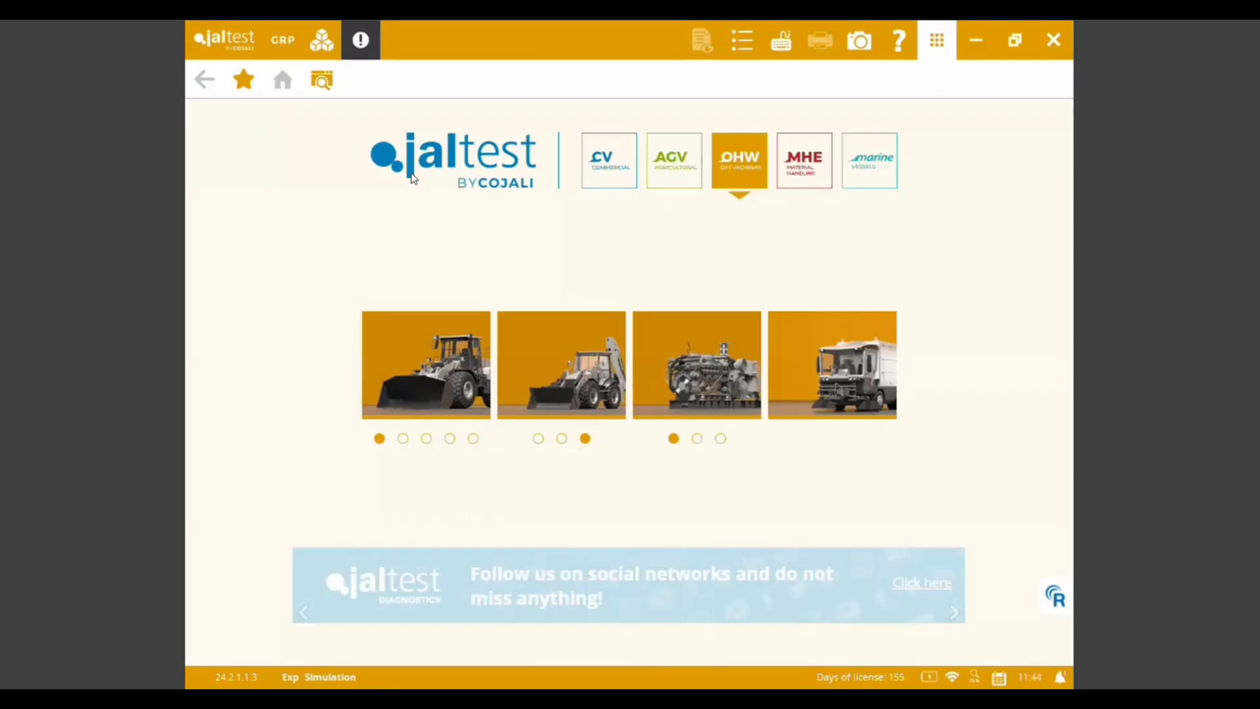
click(437, 336)
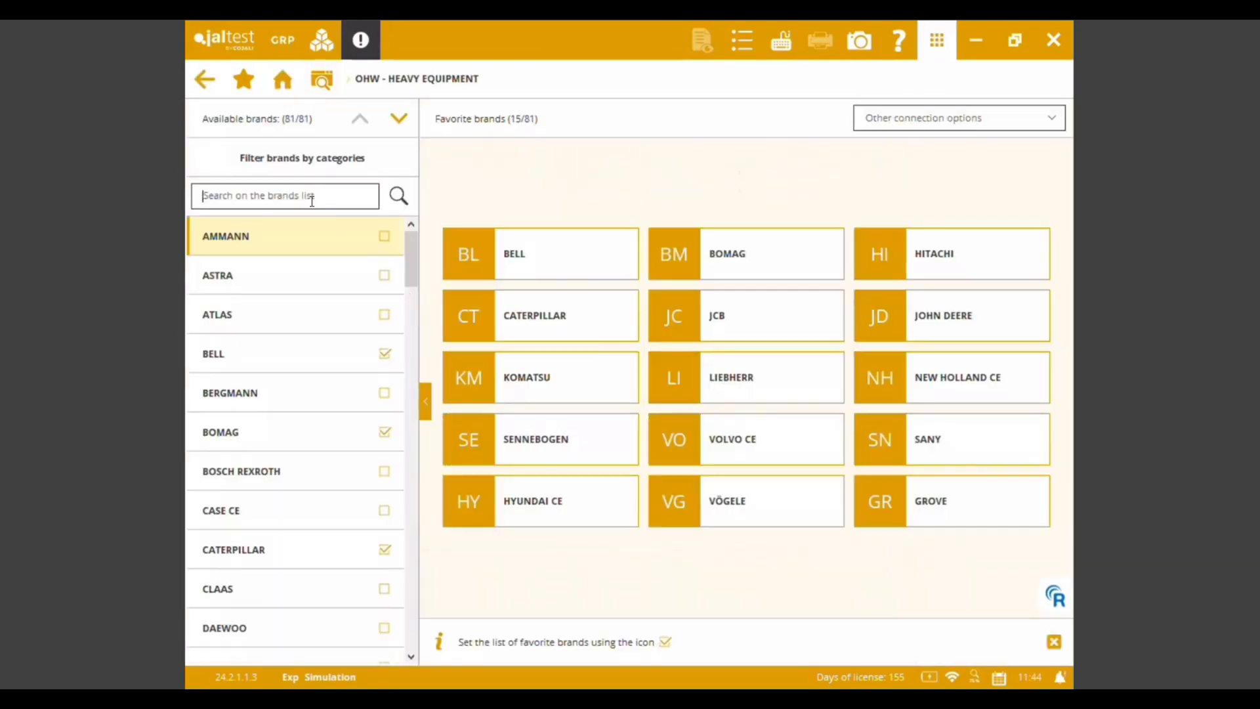
text(ter)
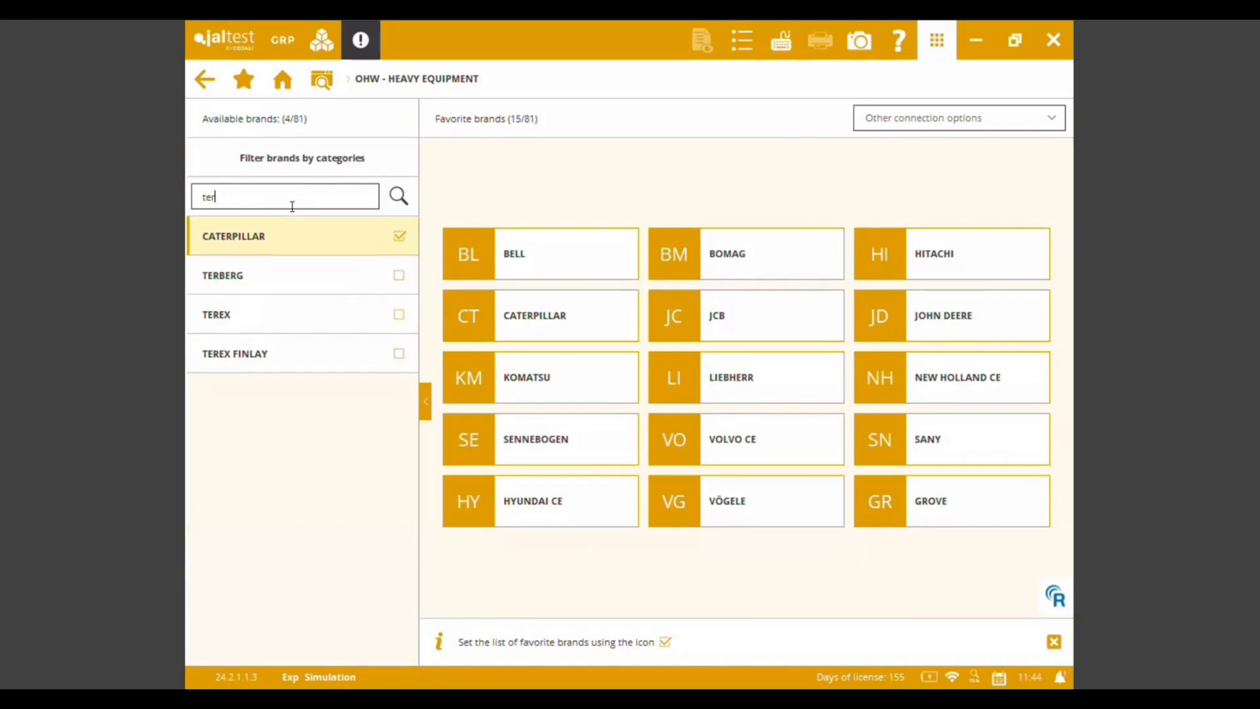
Filter the brand list by "gr" instead, open Grove and show the models of its GMK Series
key(BackSpace)
key(BackSpace)
key(BackSpace)
text(gr)
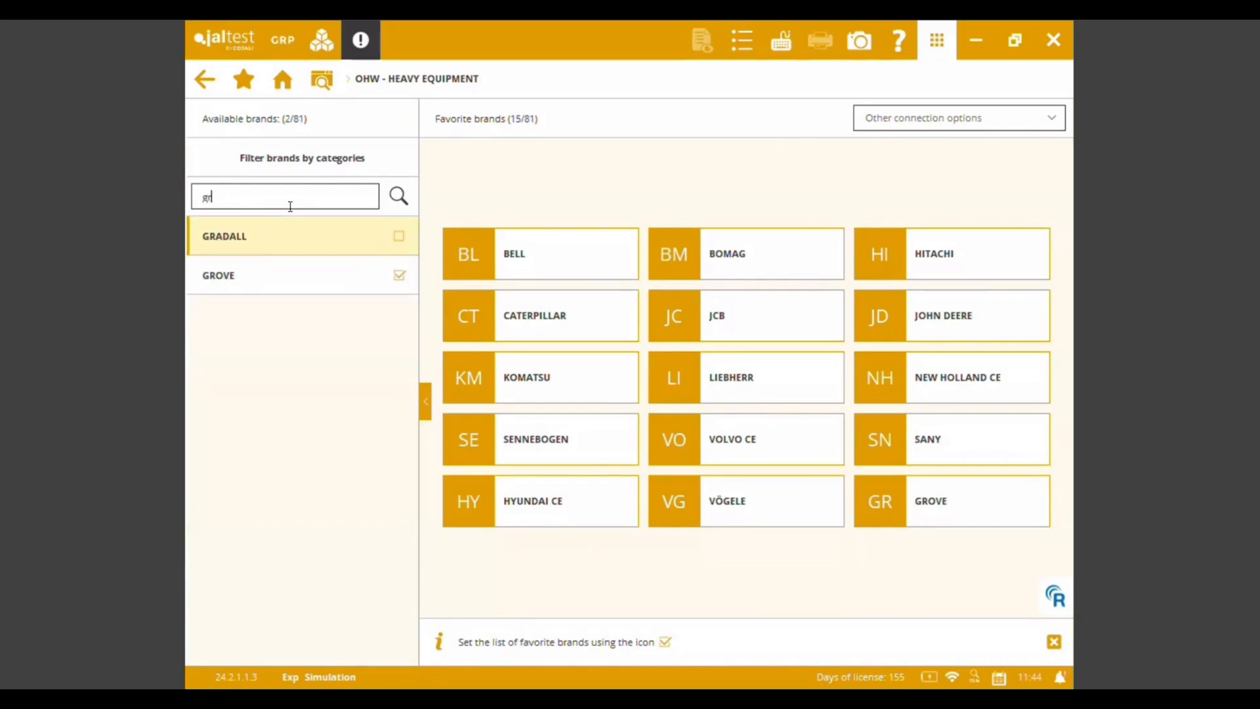
click(276, 287)
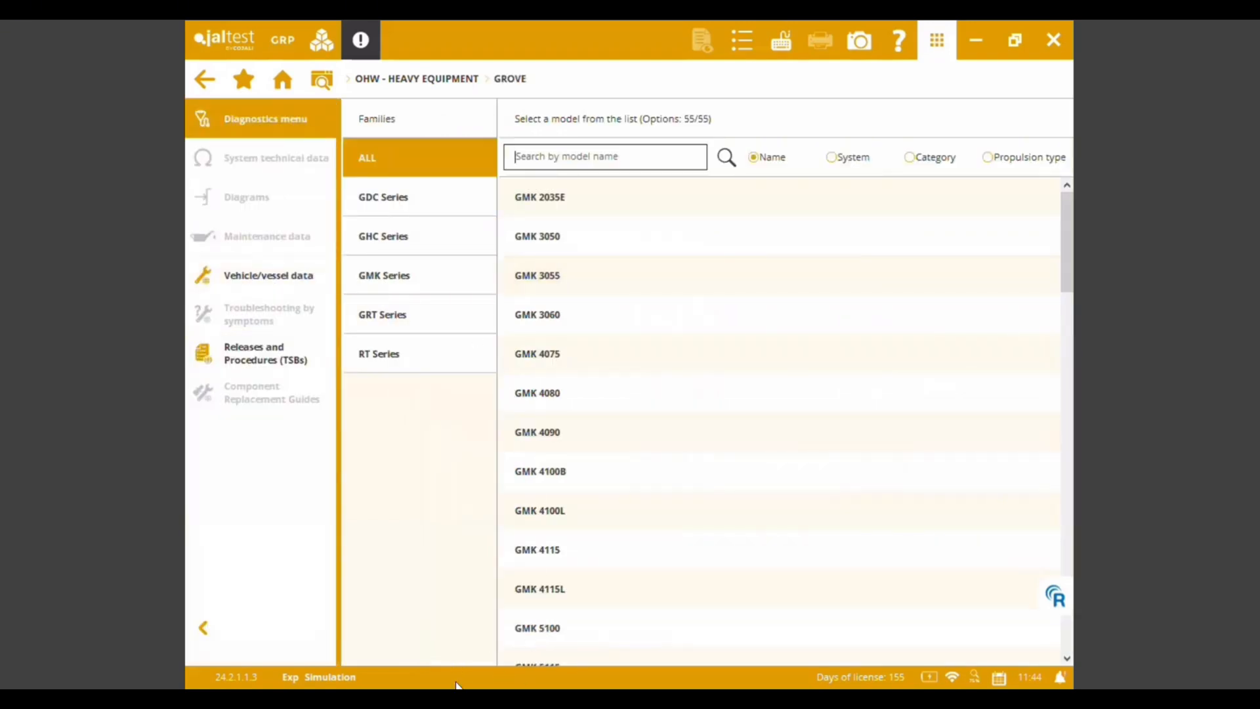
click(409, 291)
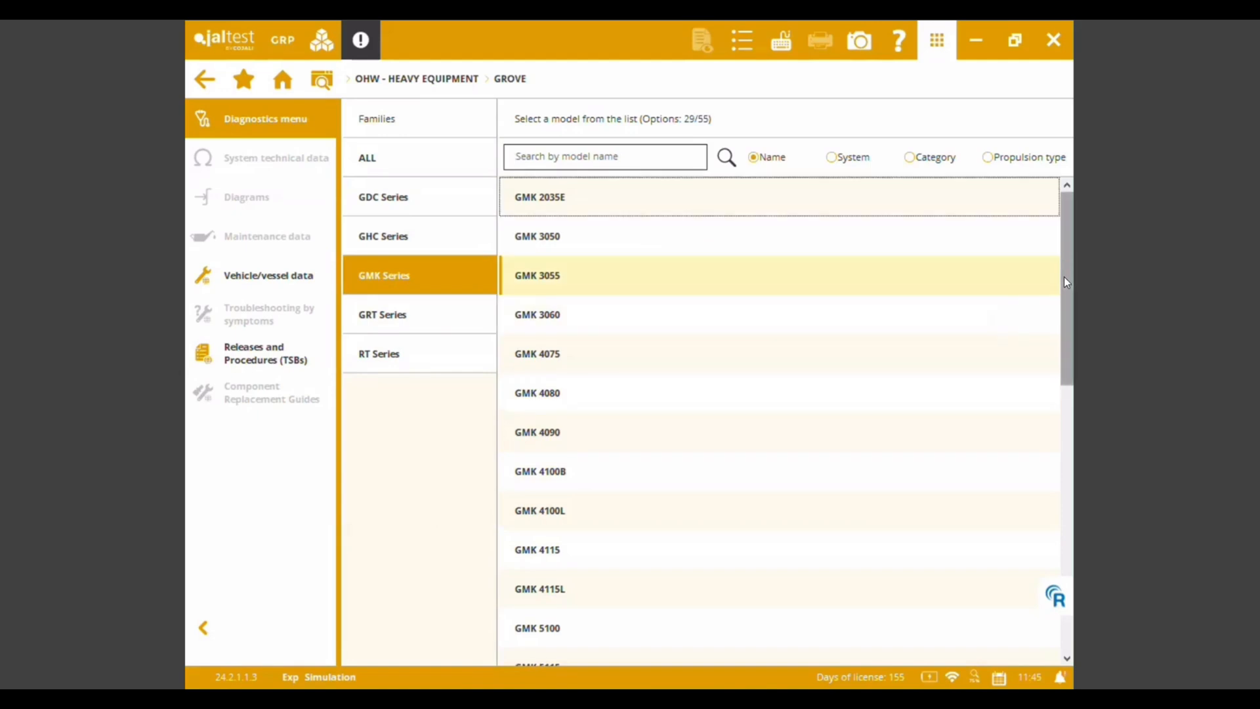
Filter the GMK Series models by "63" and open the Powertrain part of the GMK 6300L
drag(1064, 277, 1046, 554)
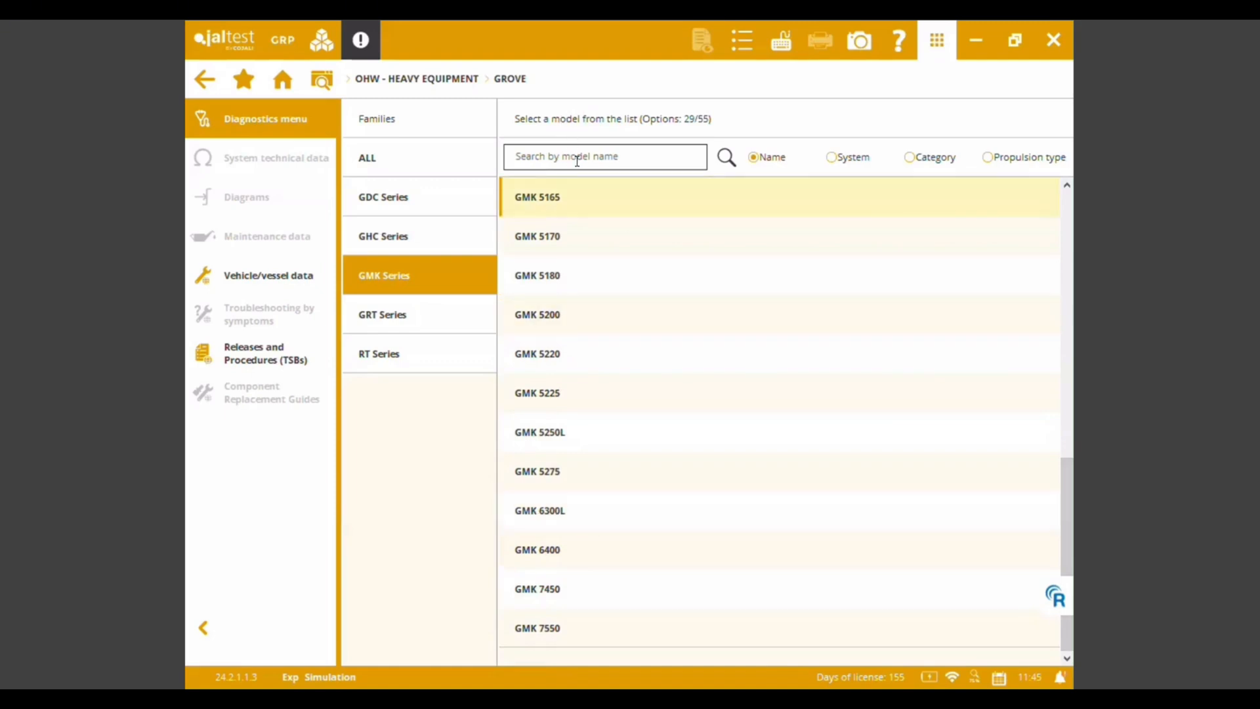
text(6)
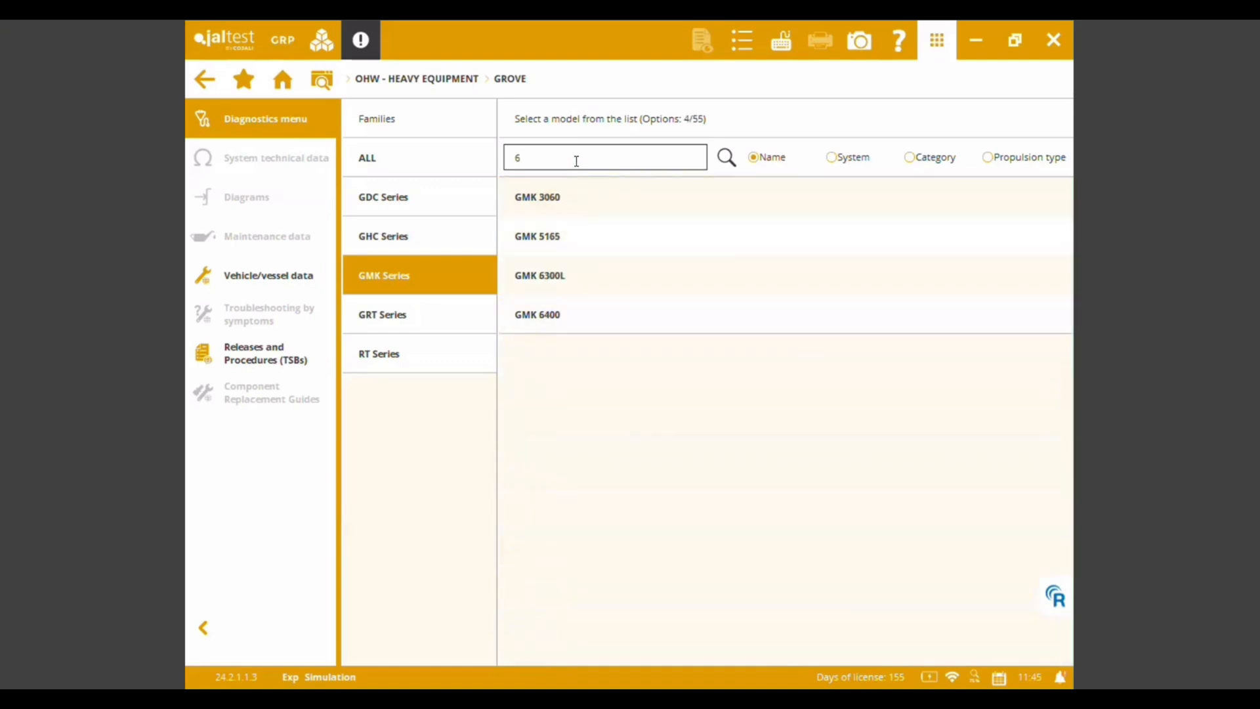
text(3)
click(552, 198)
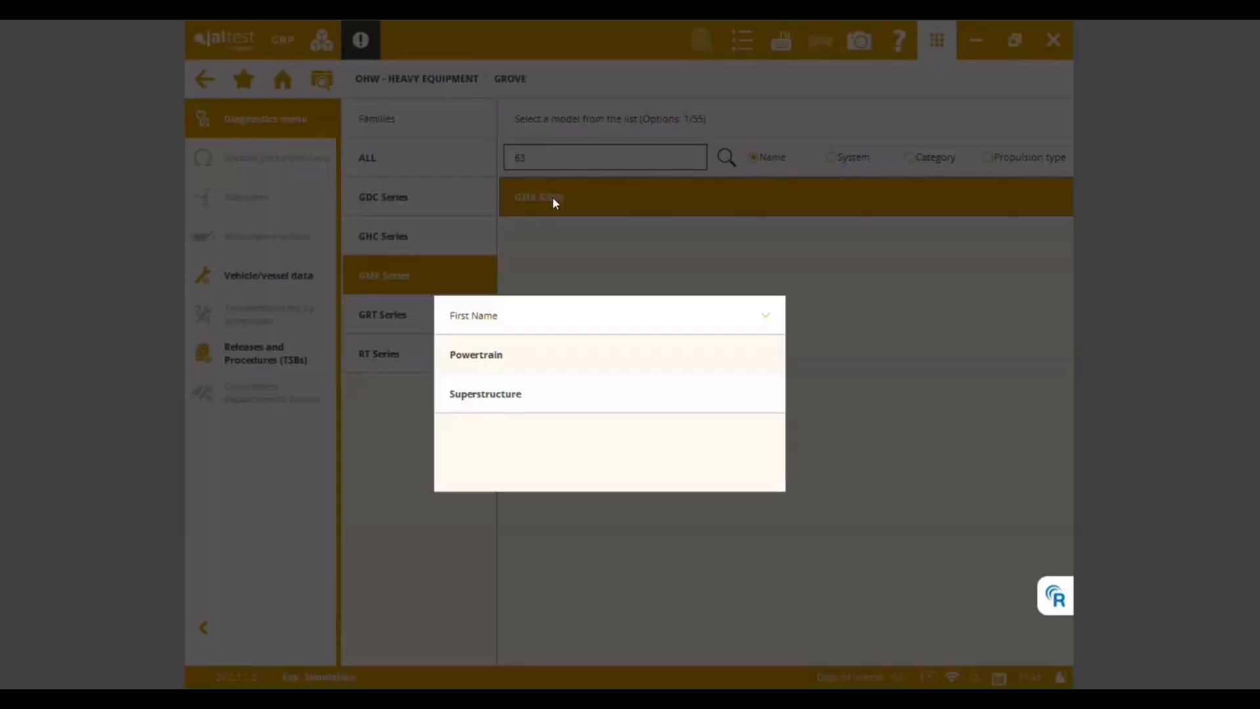
click(593, 366)
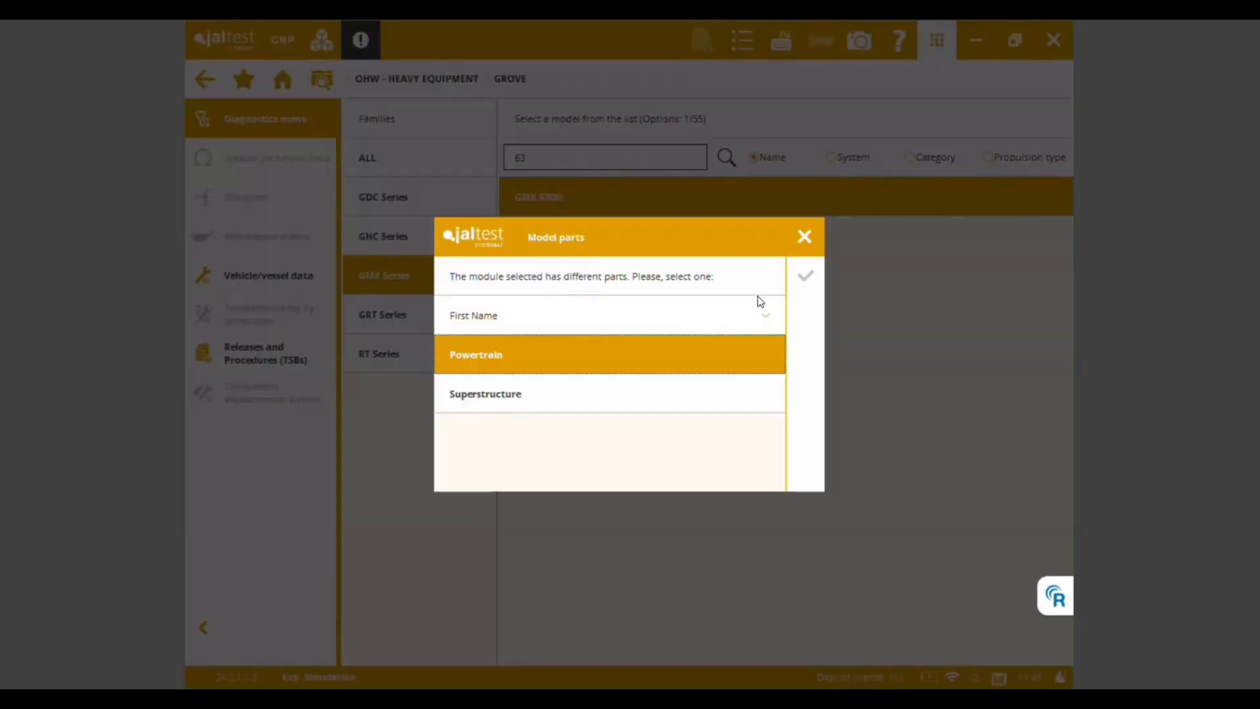
click(812, 274)
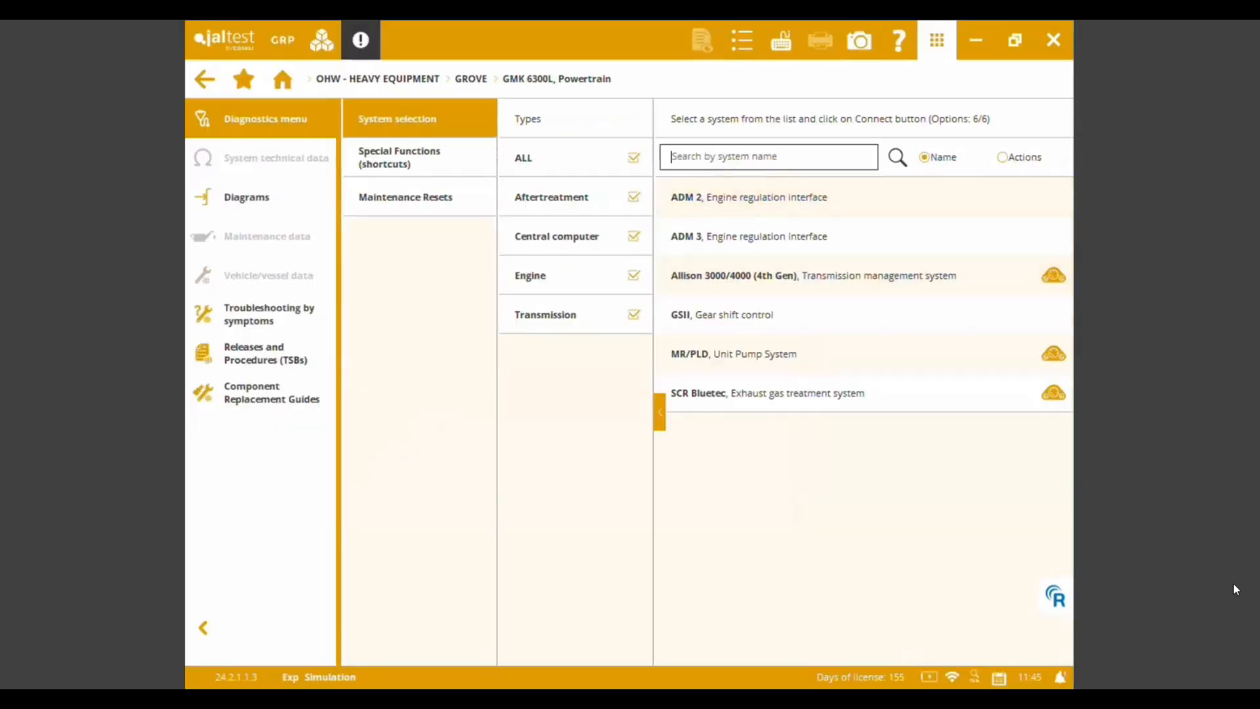
Limit the GMK 6300L system list to the Engine type only
click(830, 197)
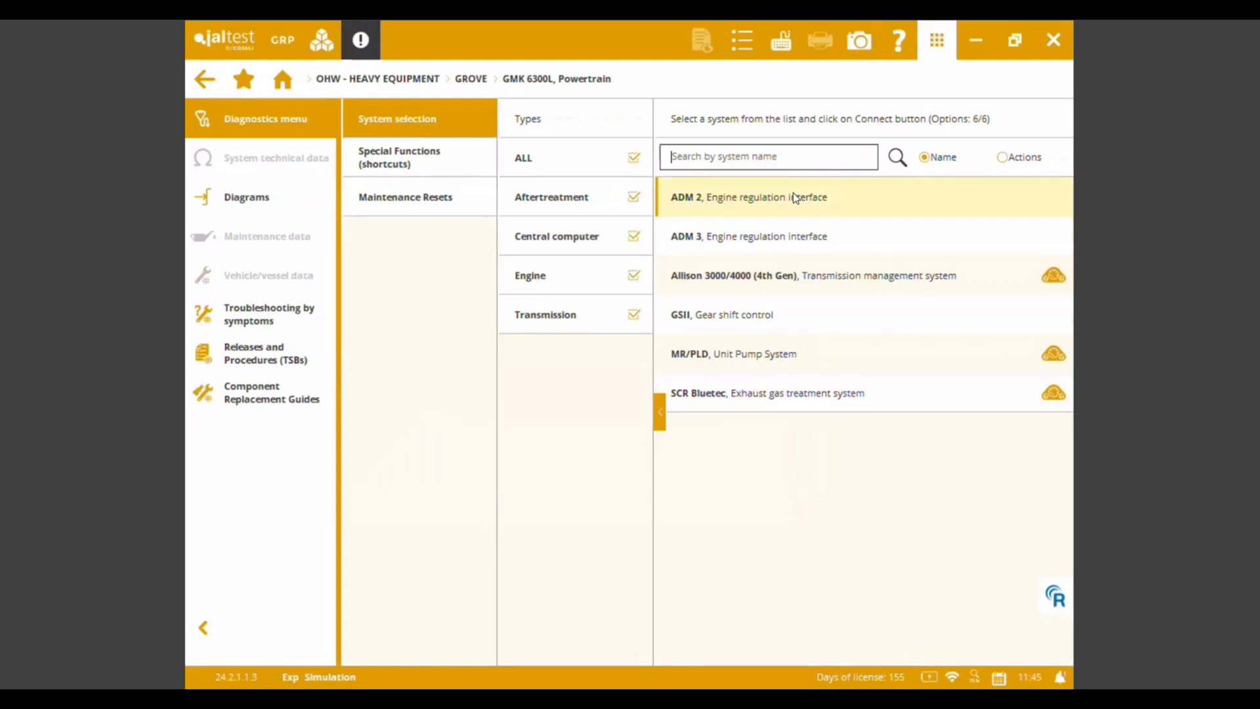
click(633, 157)
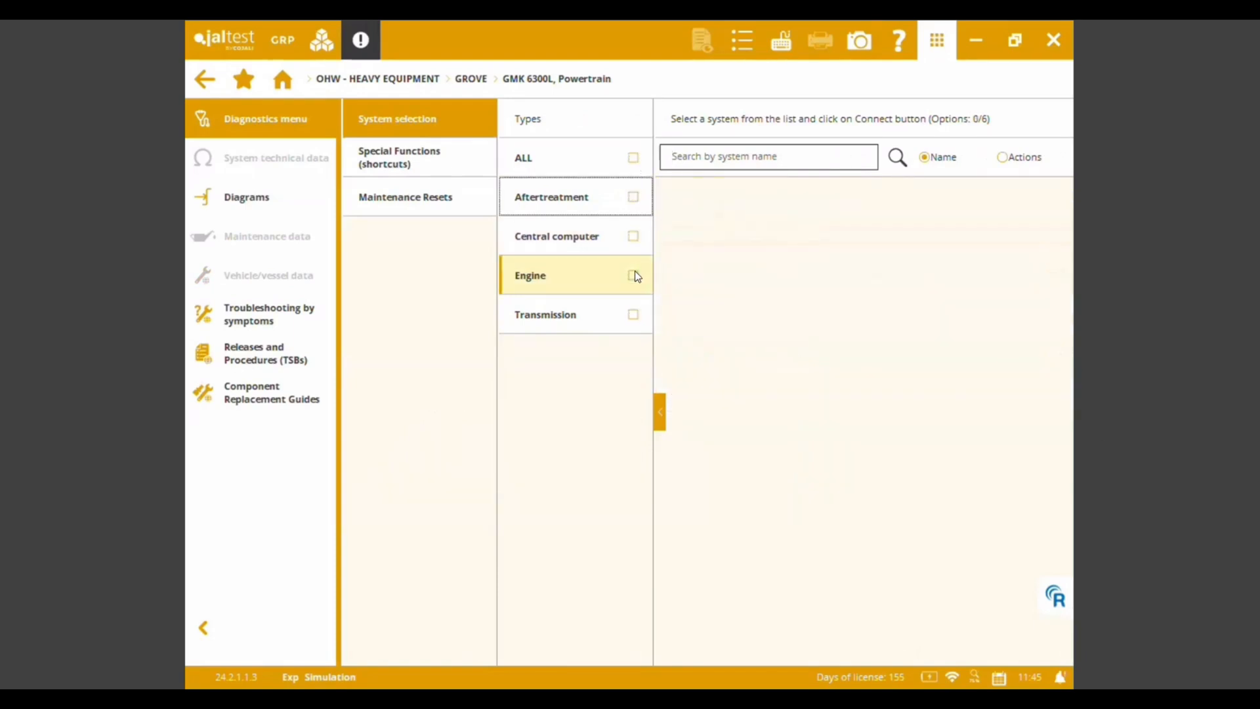
click(634, 275)
Connect to the MR/PLD Unit Pump System through Connection 1, choosing the 6 cylinder, inline engine (off-highway vehicle) variant
click(995, 91)
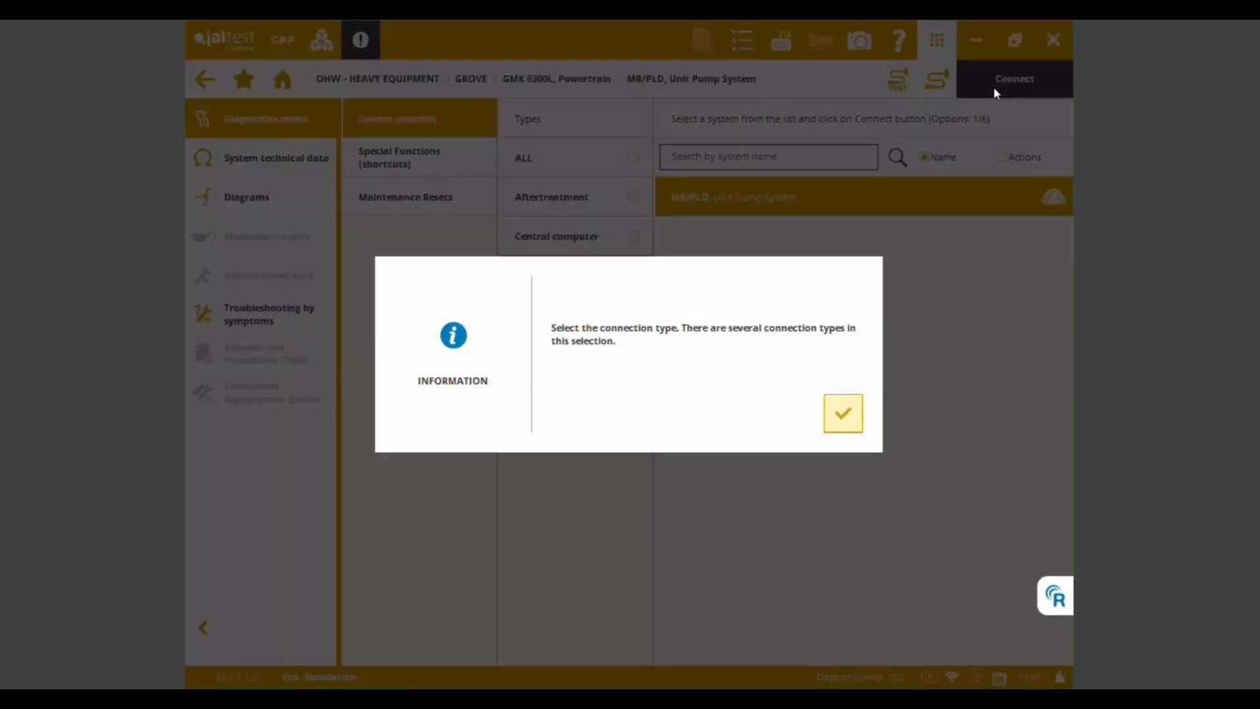
click(842, 413)
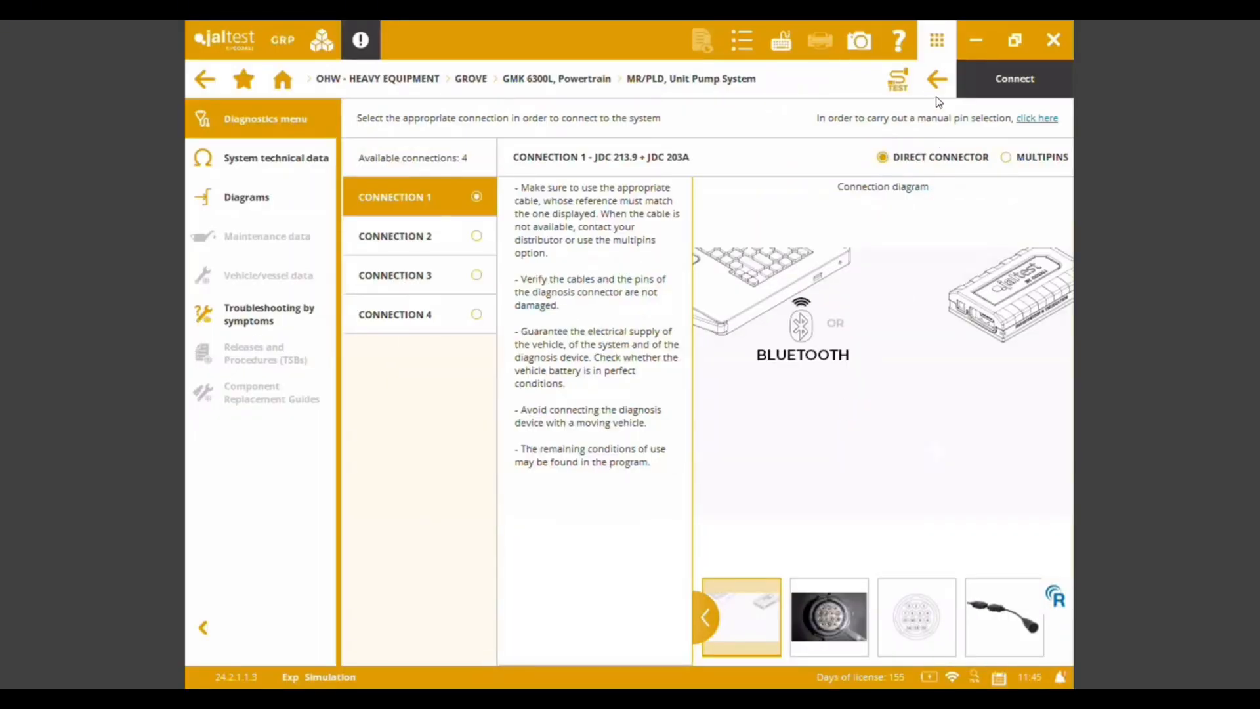
click(1004, 86)
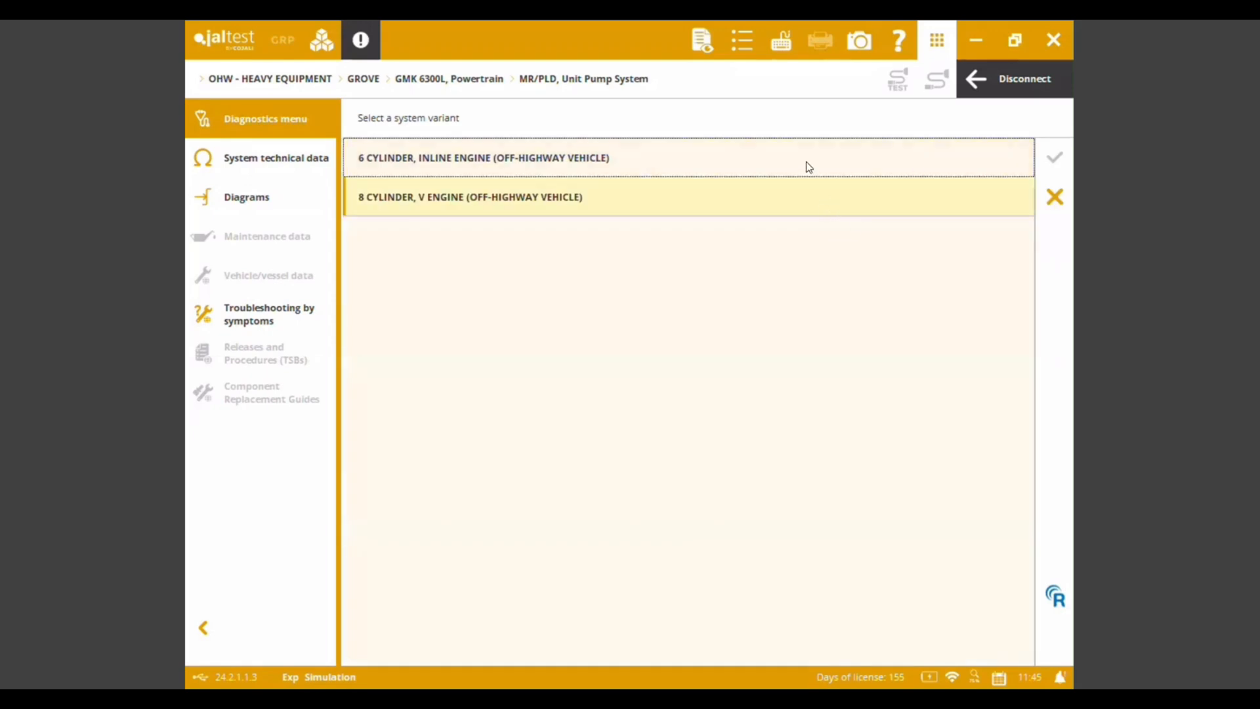
double_click(806, 162)
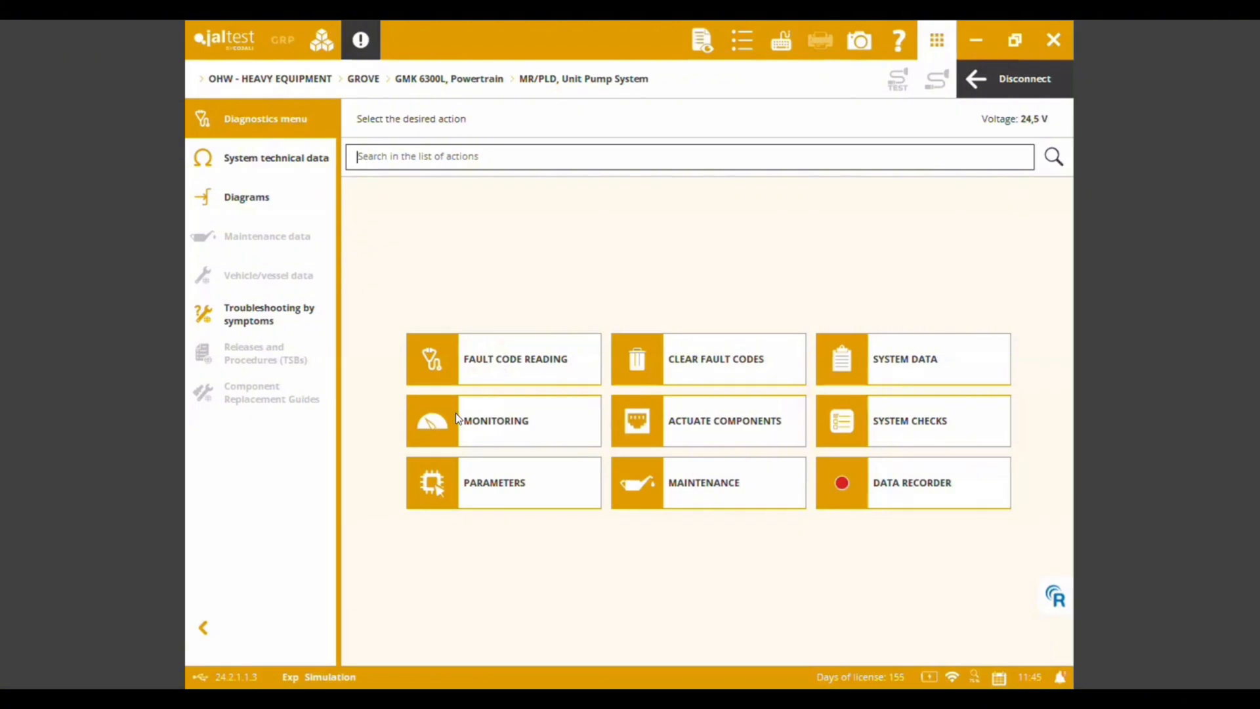
Read the stored fault codes and display the freeze frame data and related components of fault 4805
click(561, 365)
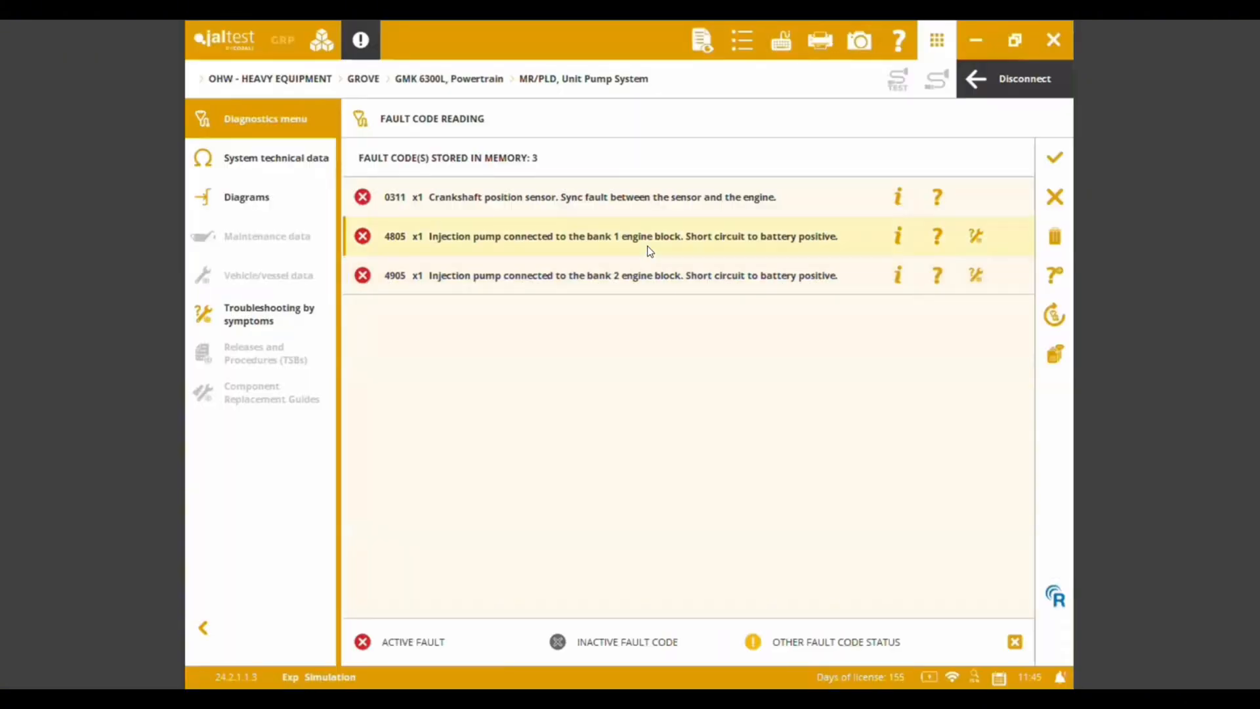
click(622, 236)
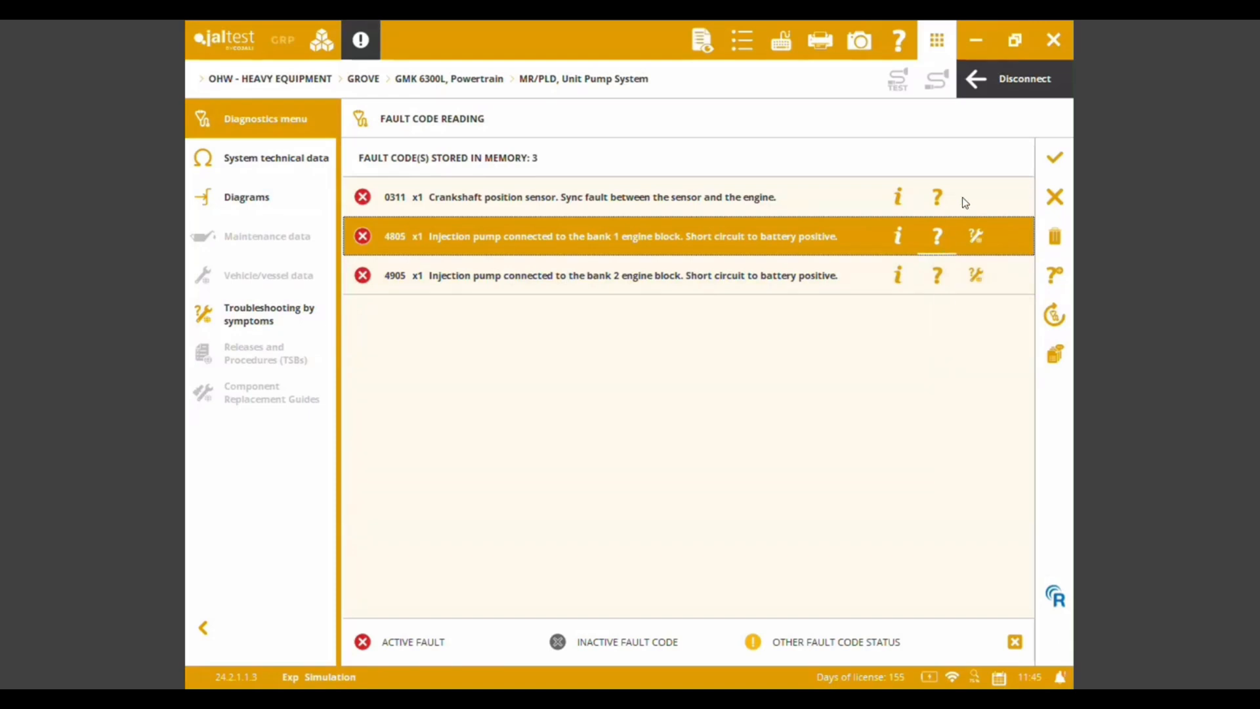
click(898, 237)
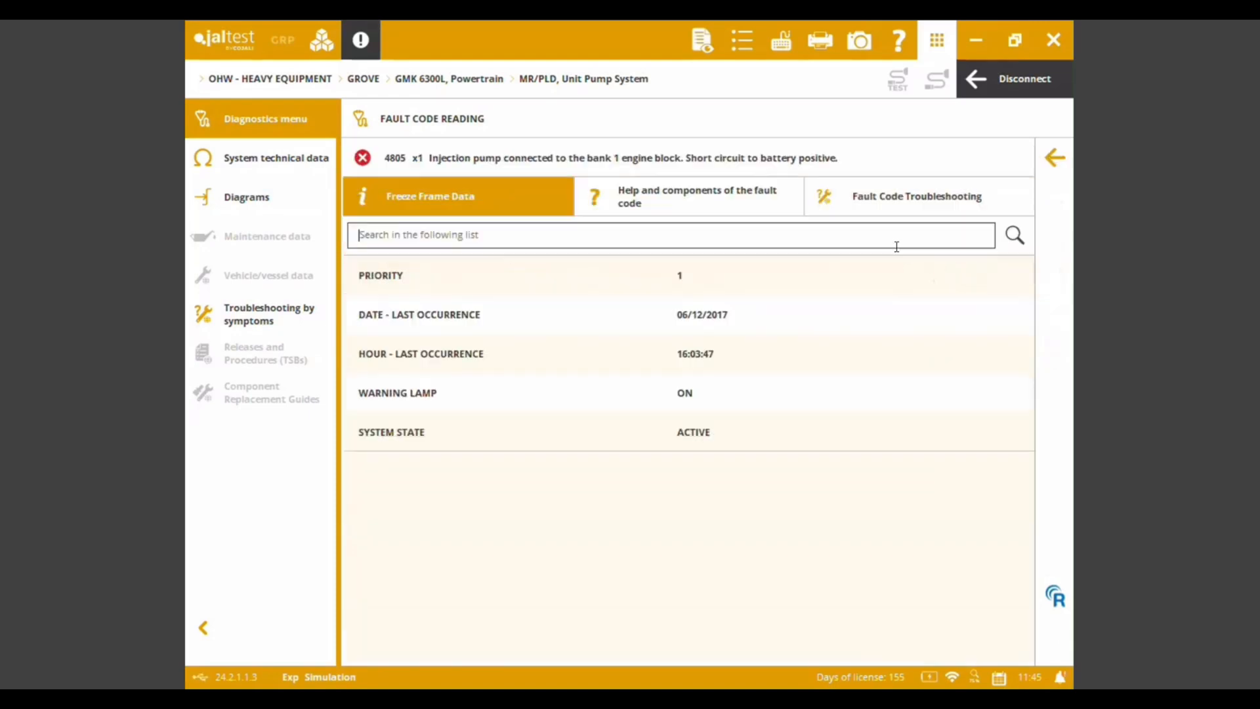
click(682, 212)
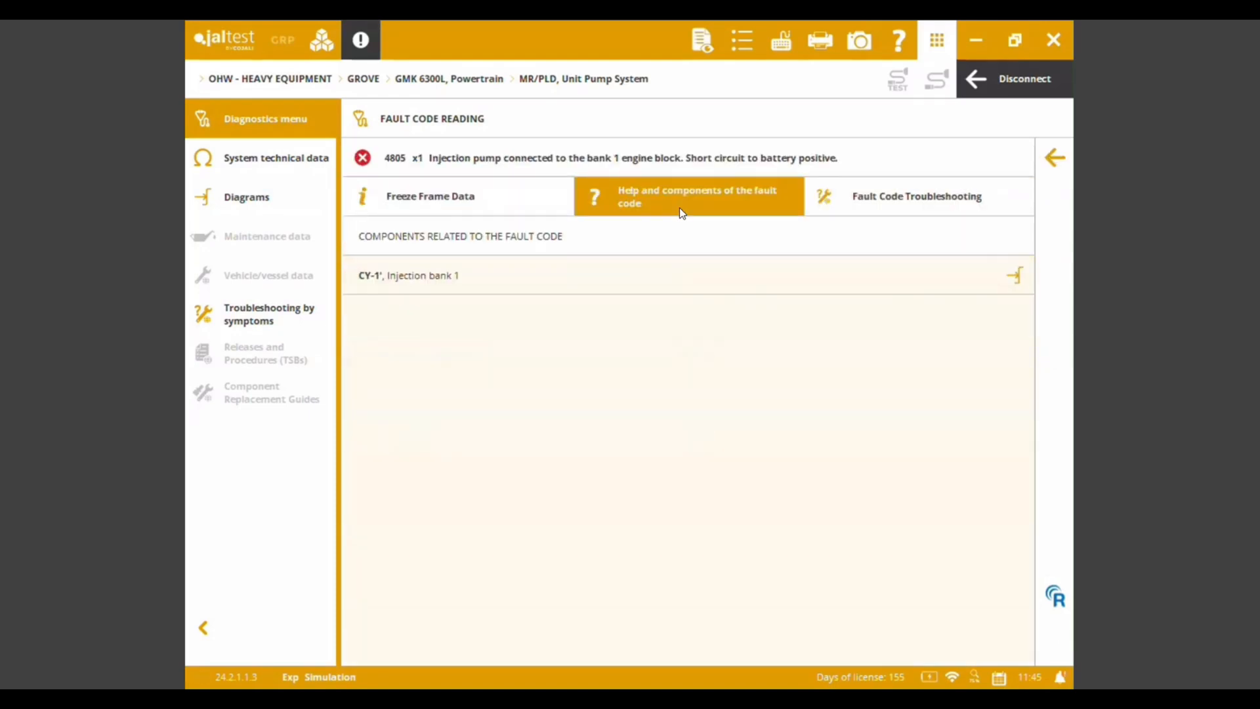
Try to display the diagram of the CY-1' Injection bank 1 component, both from the fault code and from the system's action list
click(590, 286)
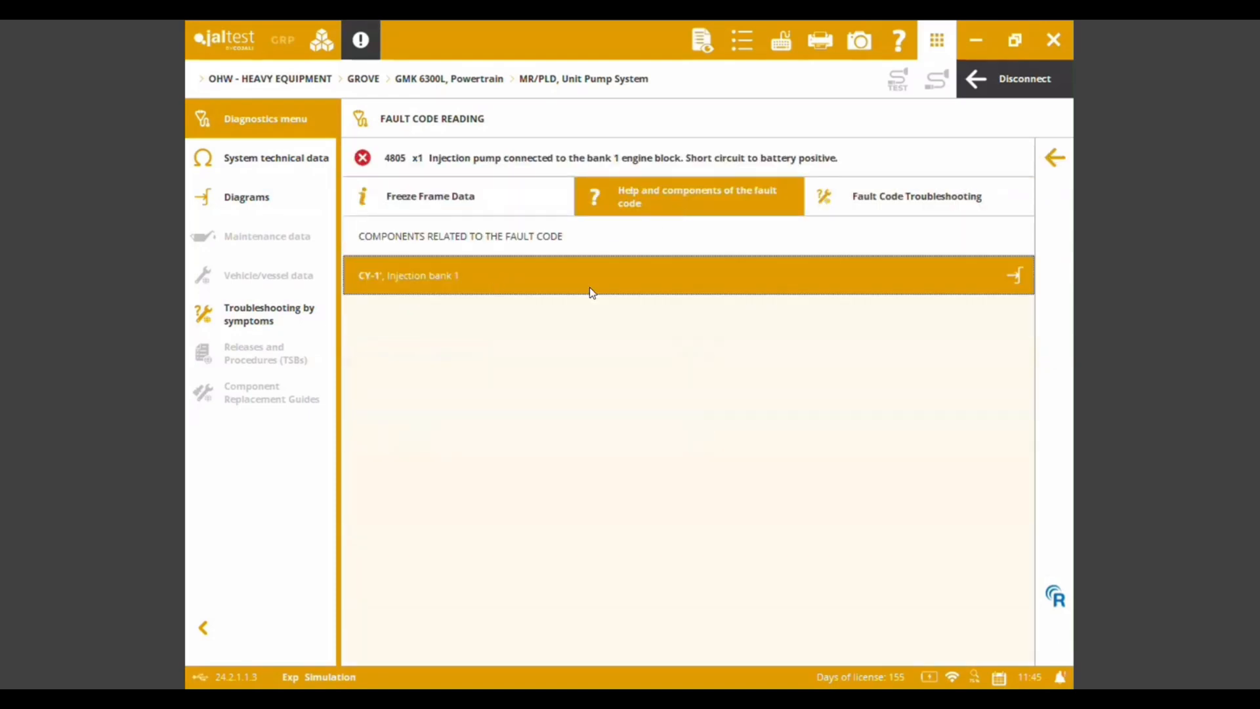
click(1015, 276)
click(851, 434)
click(231, 198)
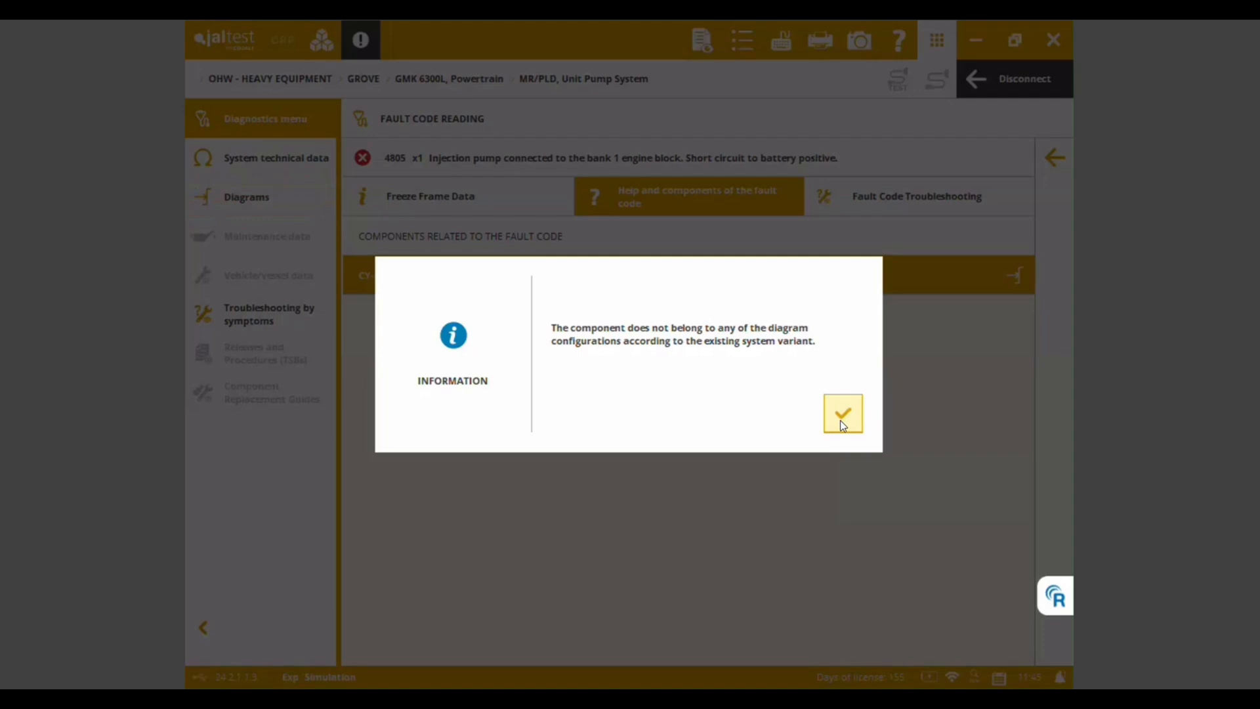
click(1054, 159)
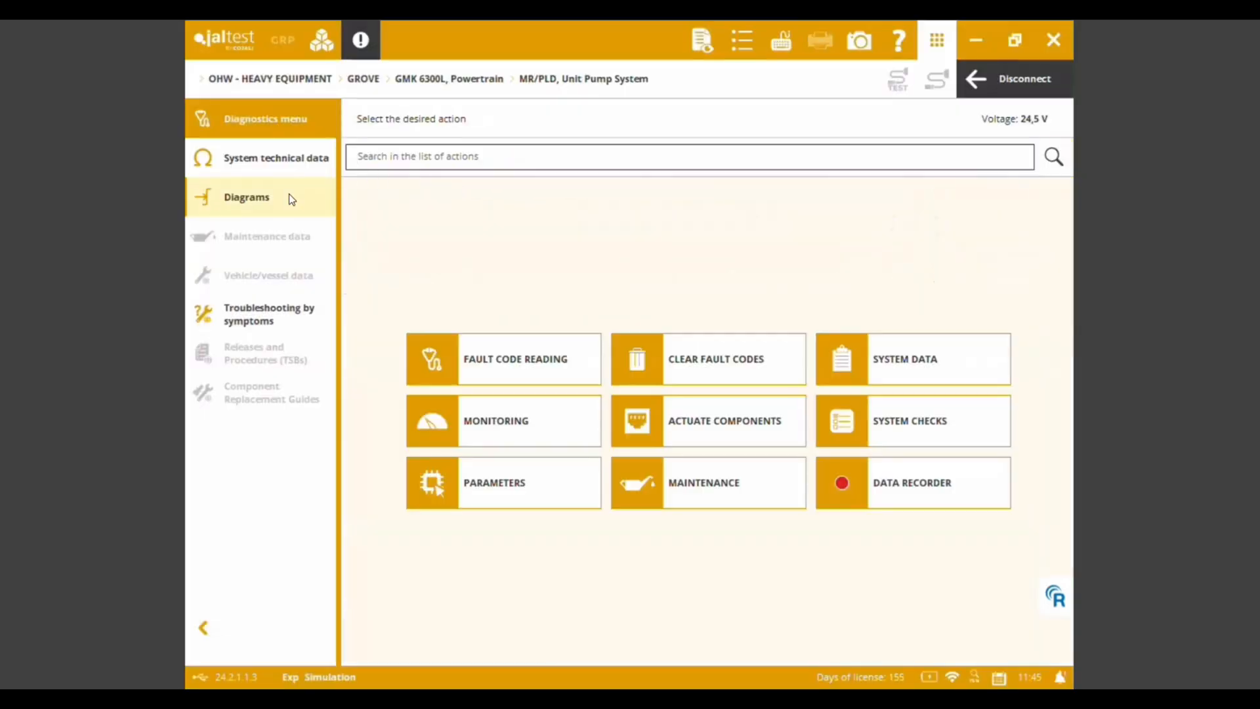
click(286, 196)
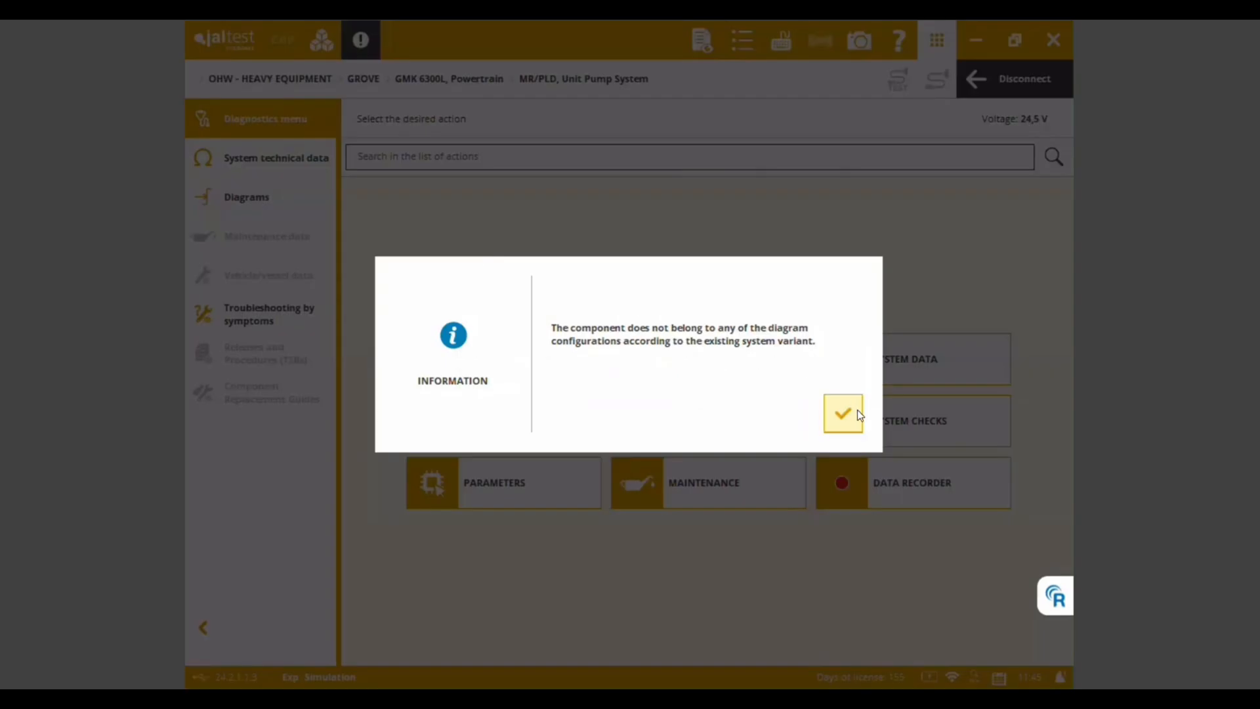
click(843, 413)
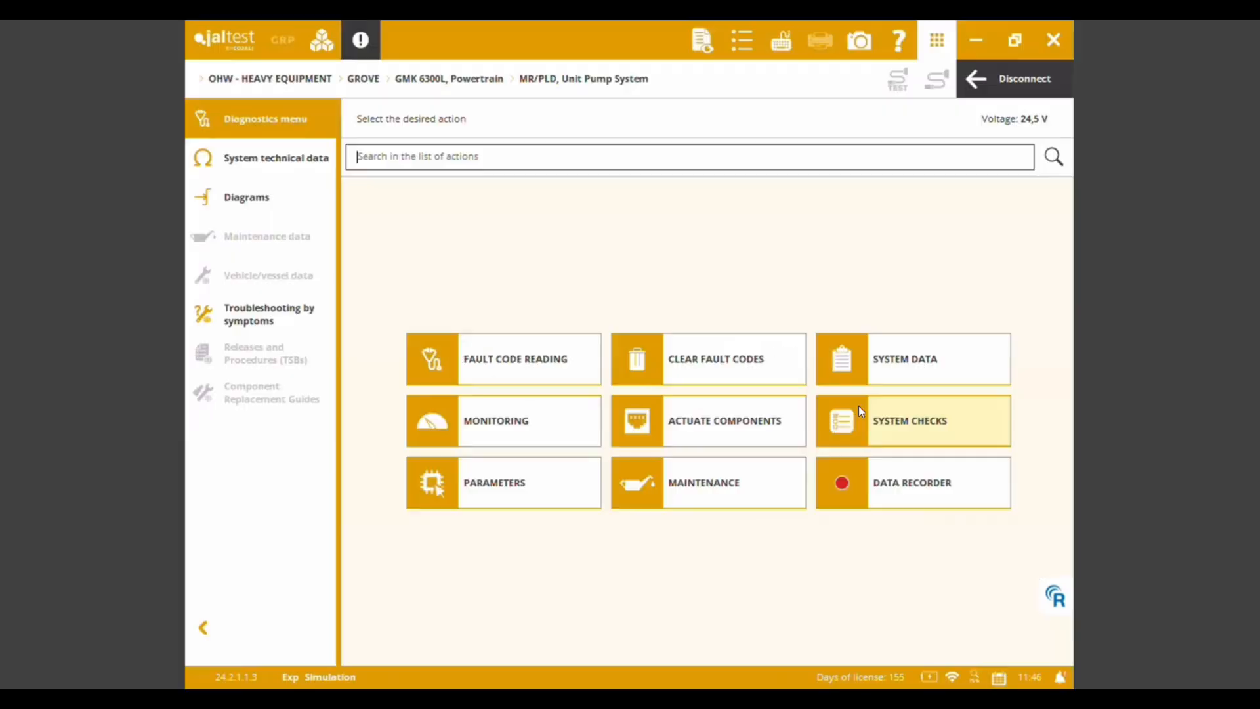
Disconnect from the MR/PLD system, leave the GMK 6300L and save the diagnostic report under the suggested name
click(1003, 85)
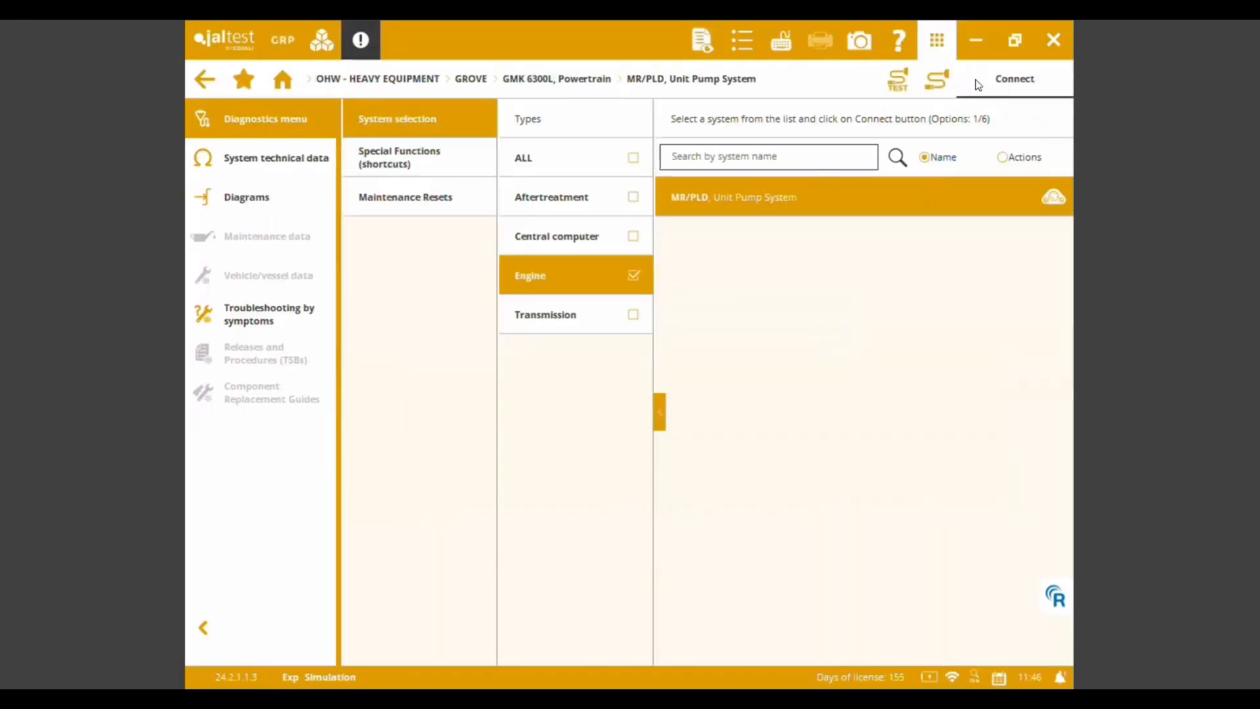
click(289, 80)
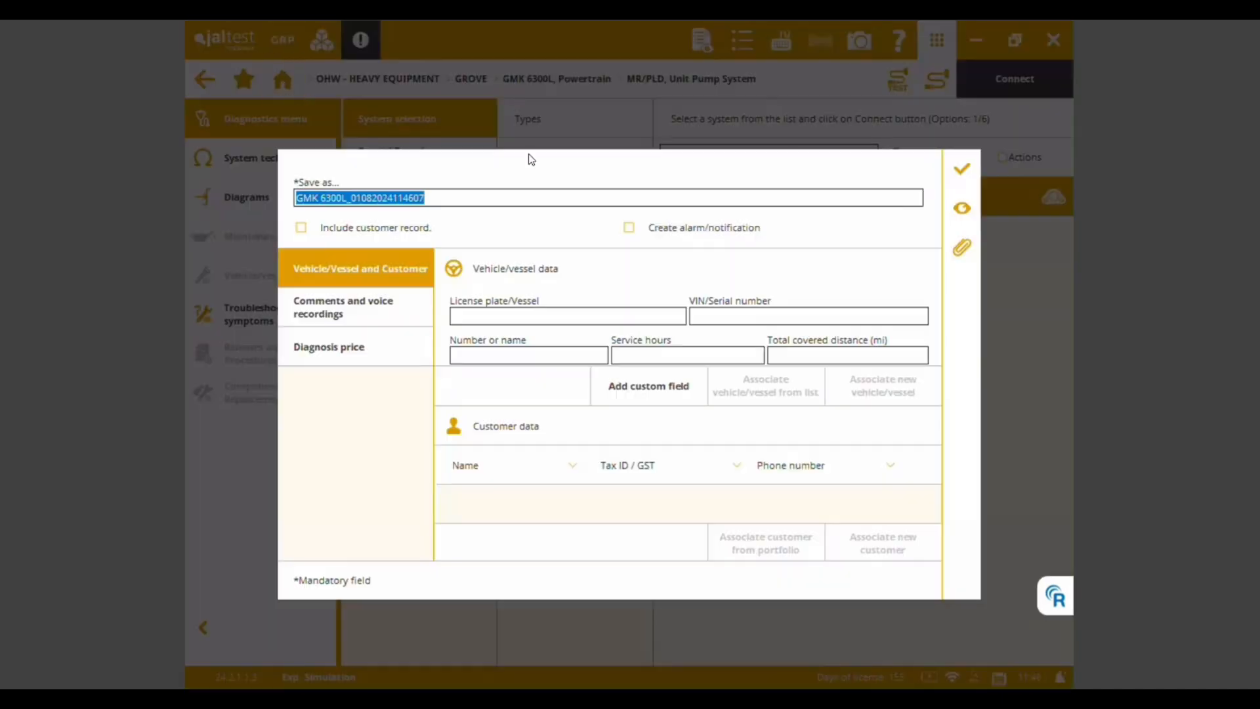
click(958, 163)
click(843, 417)
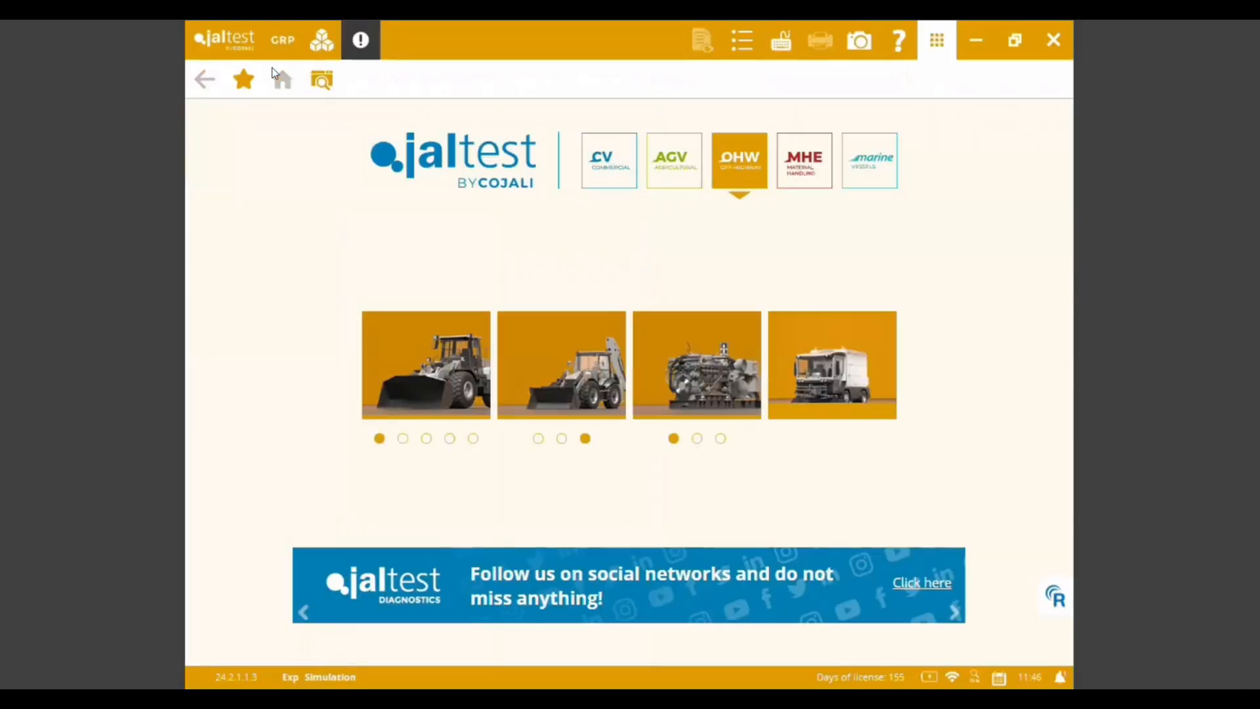
Open the Cummins brand under stationary engines and choose the QSB model from the QS family
click(695, 363)
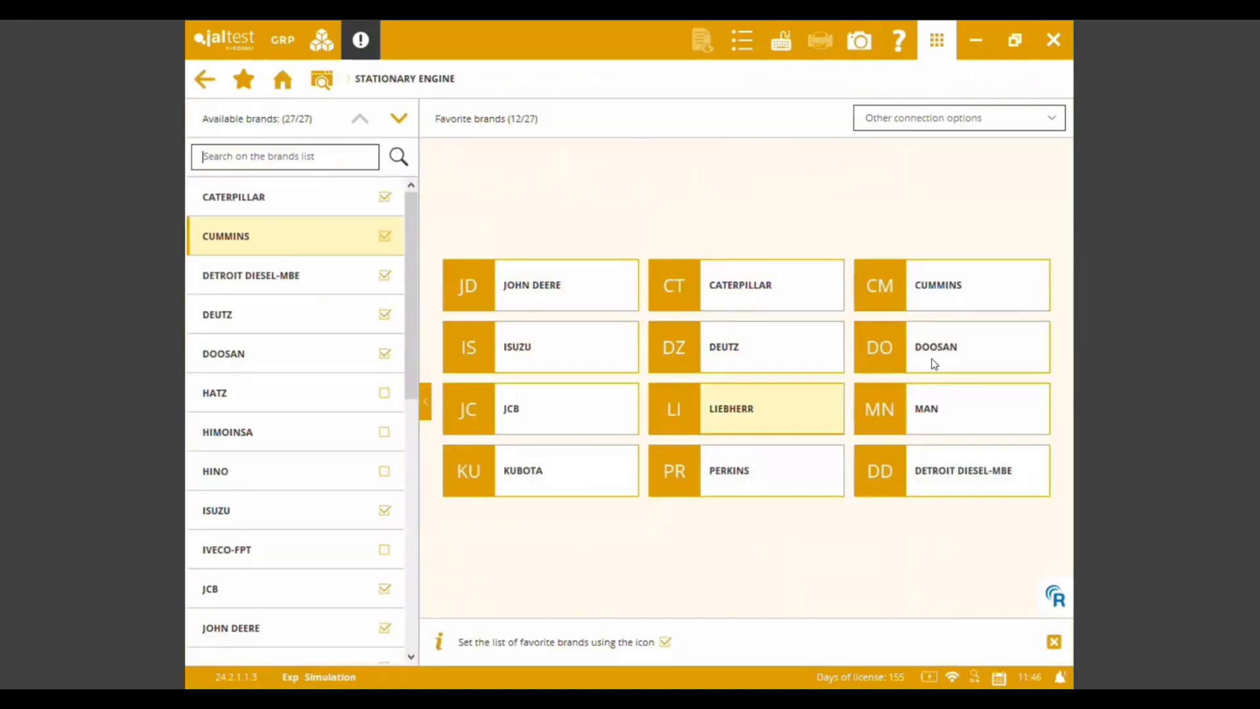
click(957, 301)
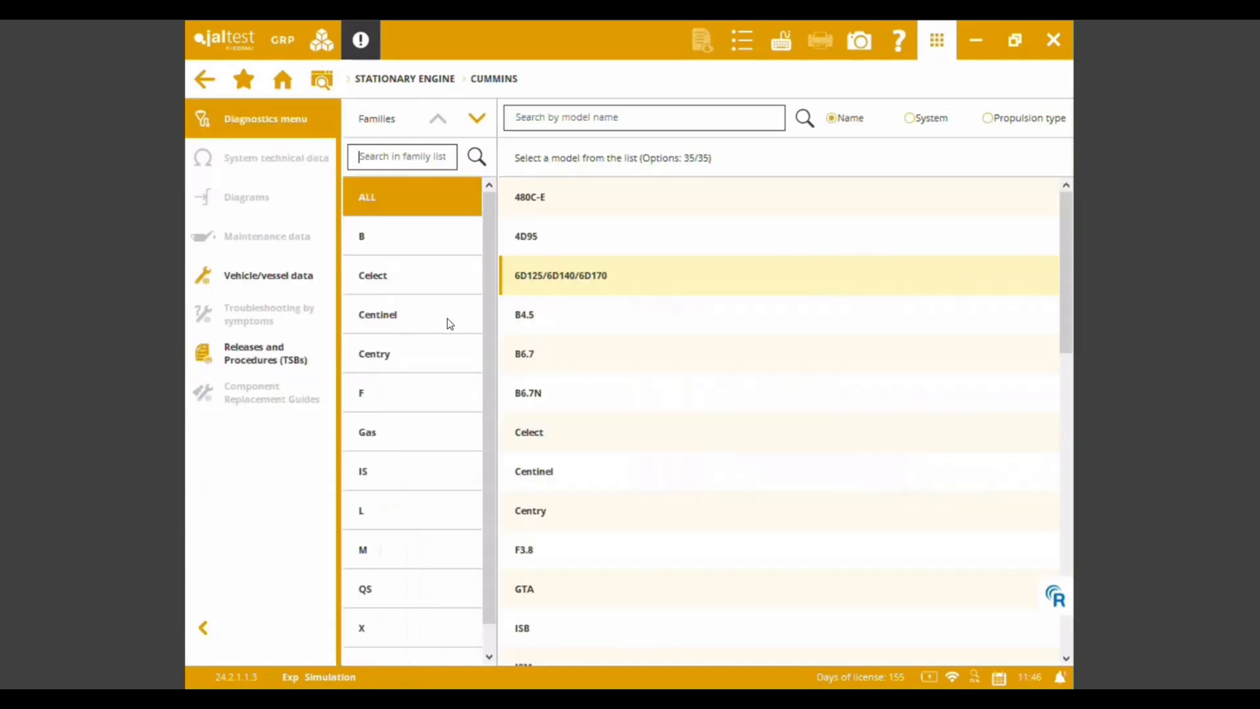
drag(489, 234, 483, 328)
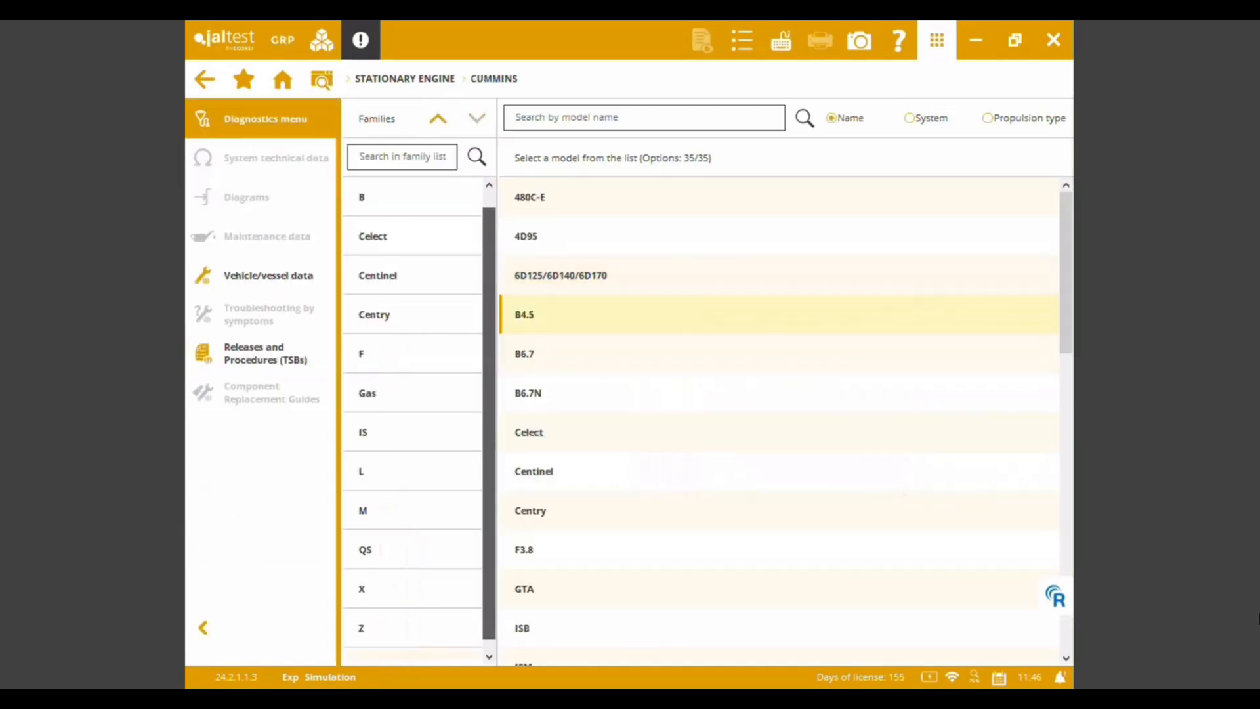
click(388, 554)
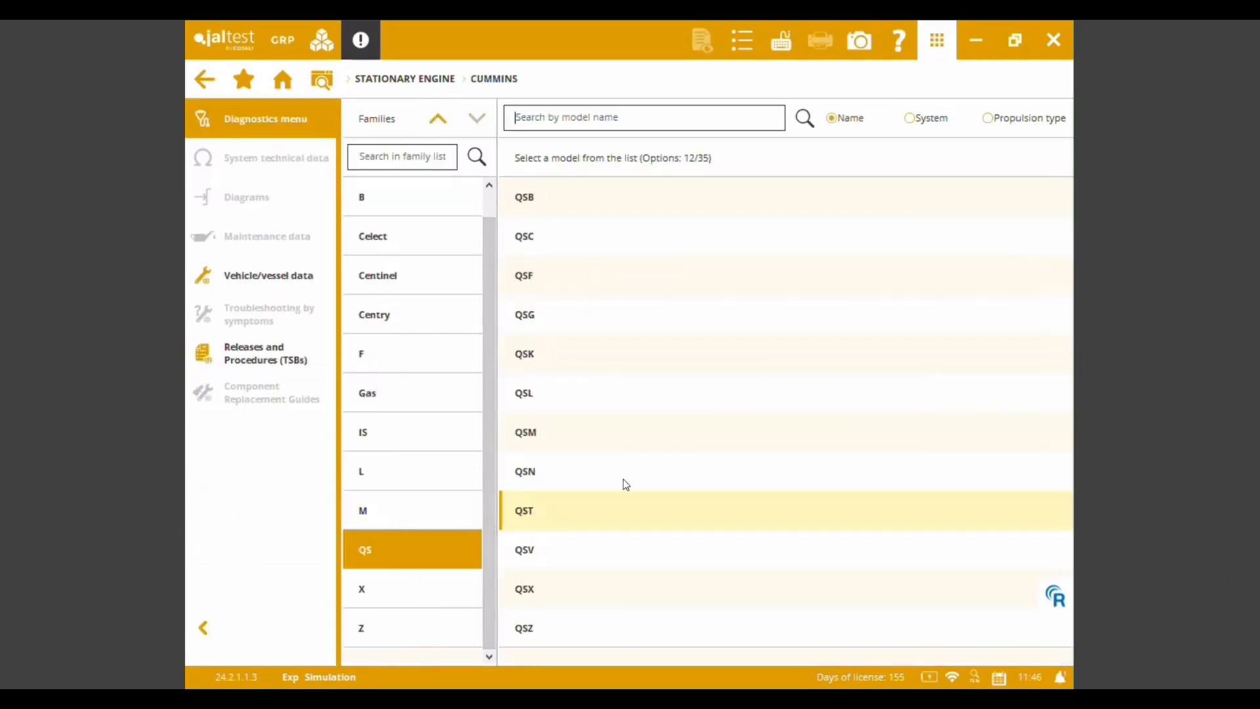
click(570, 203)
Connect with System Identification ECM #2 SAE J1939 through Connection 1 and choose QSB 4.5/5.9/6.7 CM850 Secondary as the system
click(859, 197)
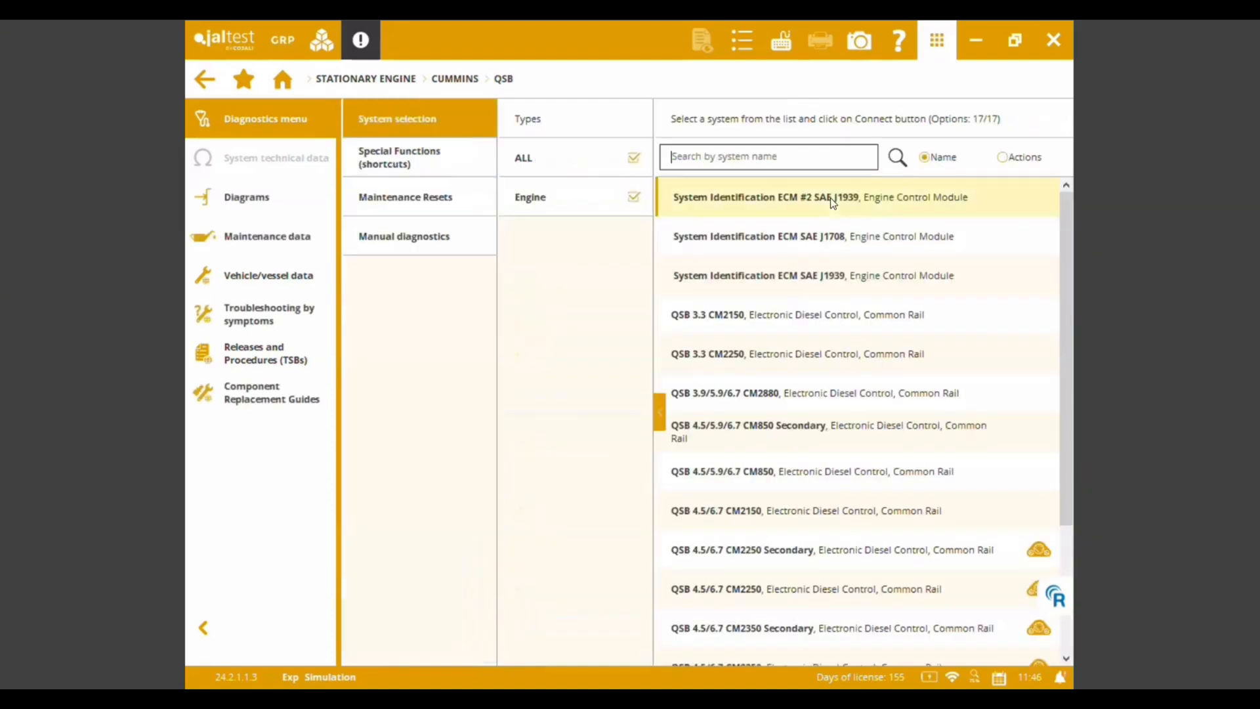
click(820, 197)
click(996, 95)
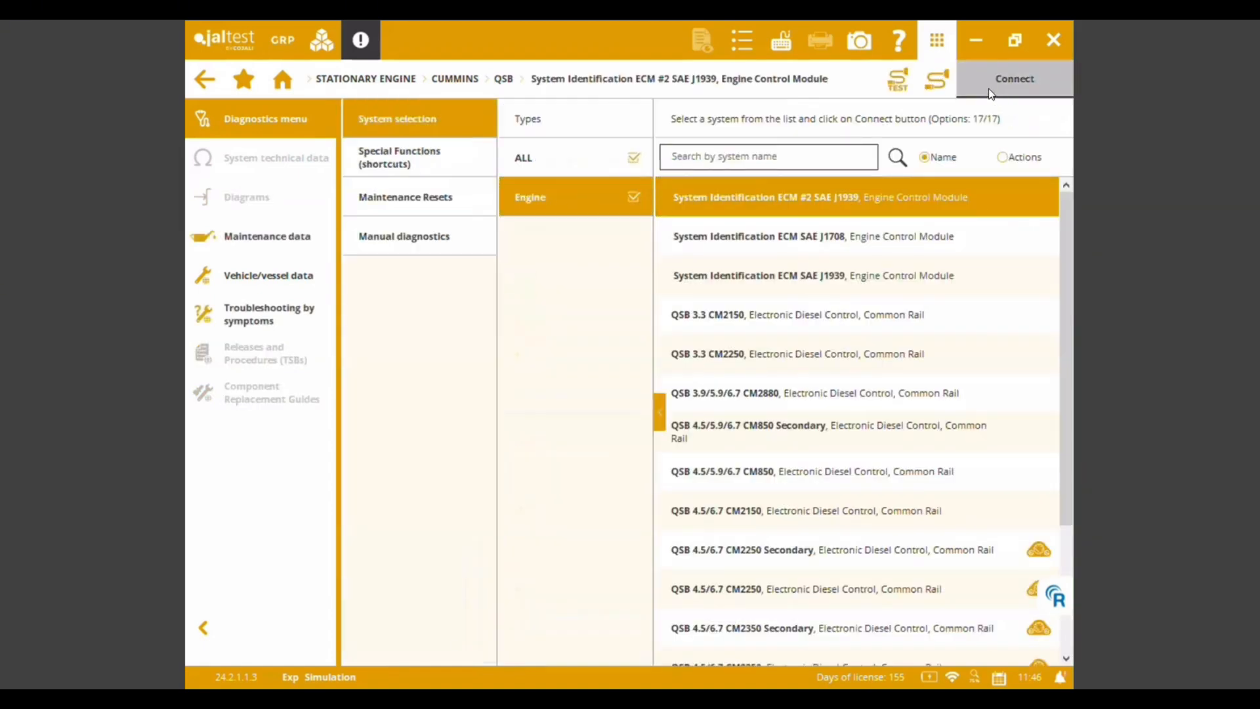
click(842, 415)
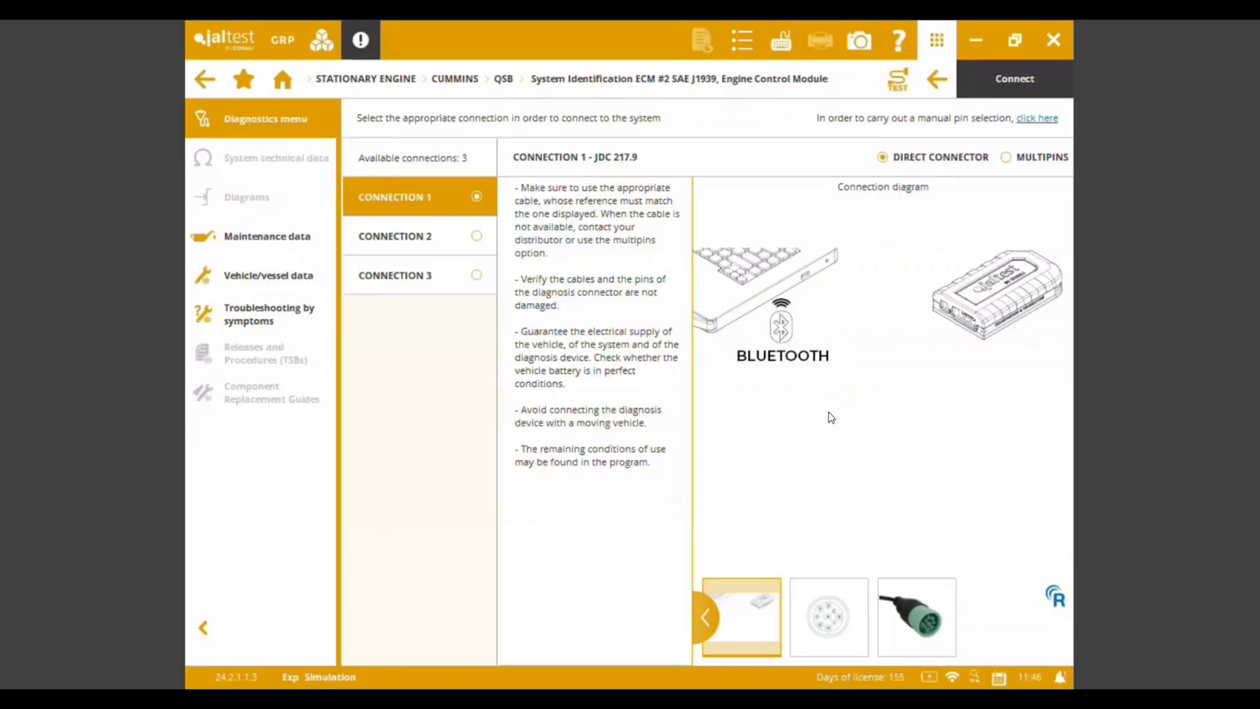
click(1004, 95)
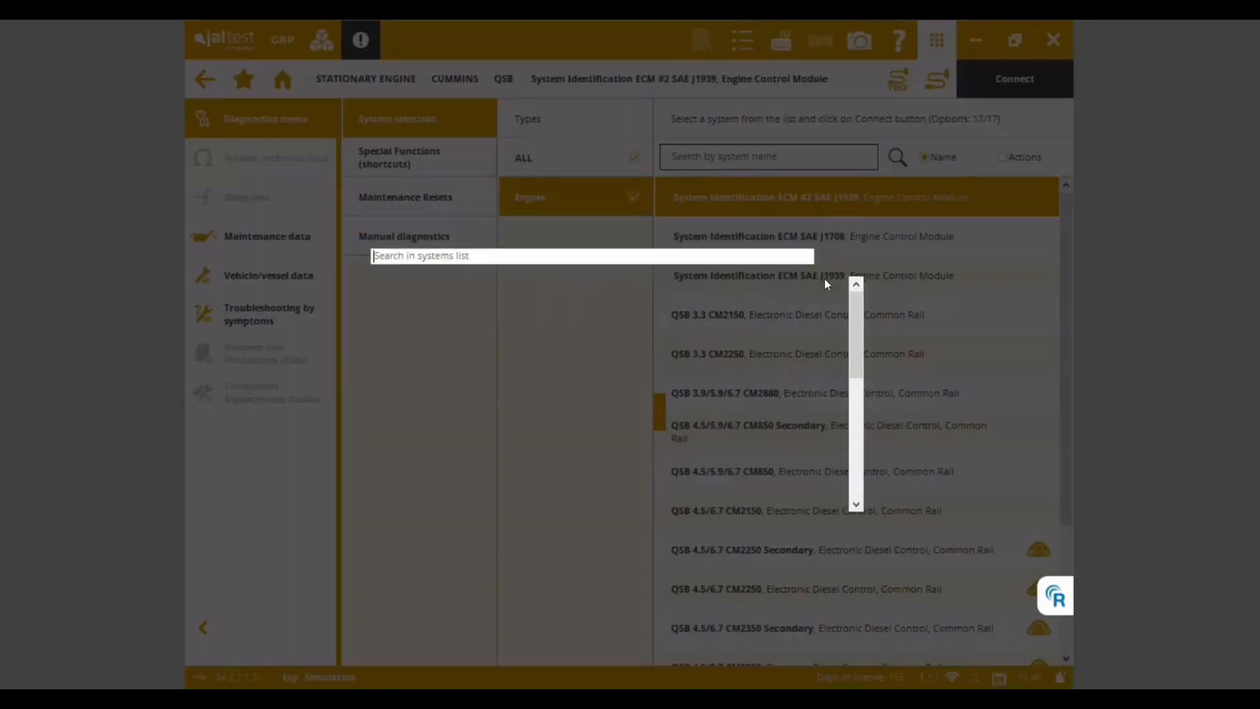
click(700, 332)
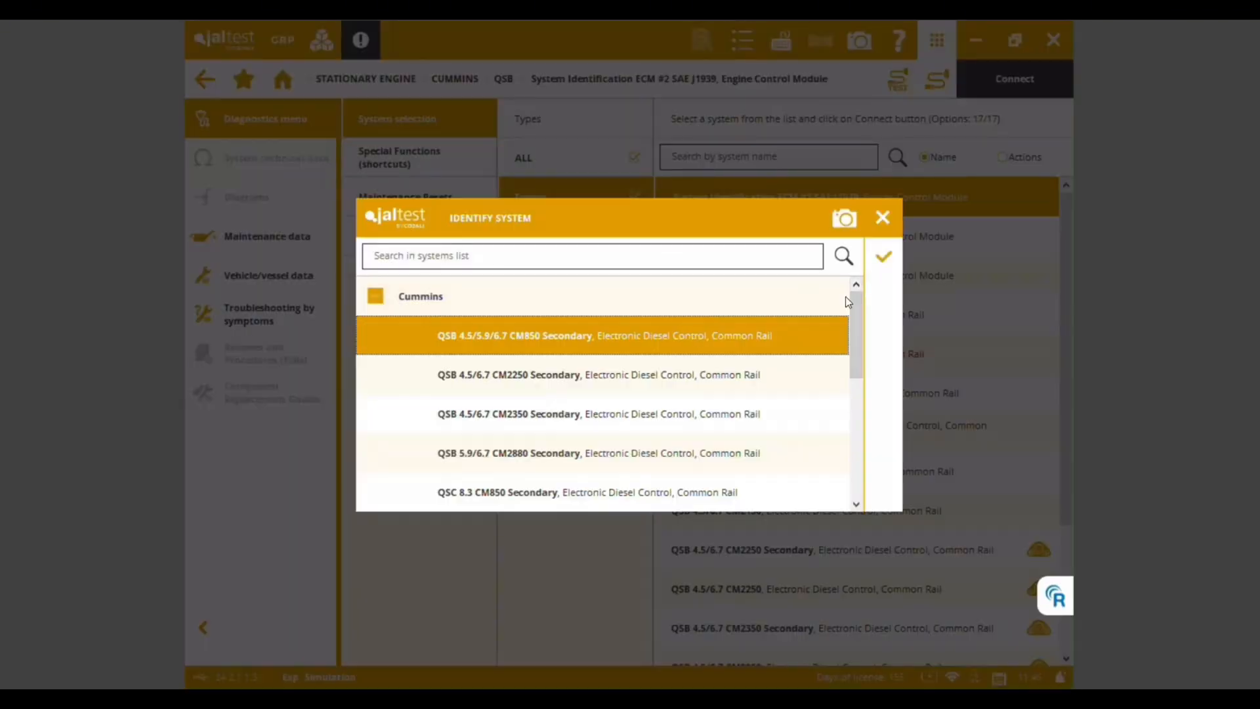
click(879, 260)
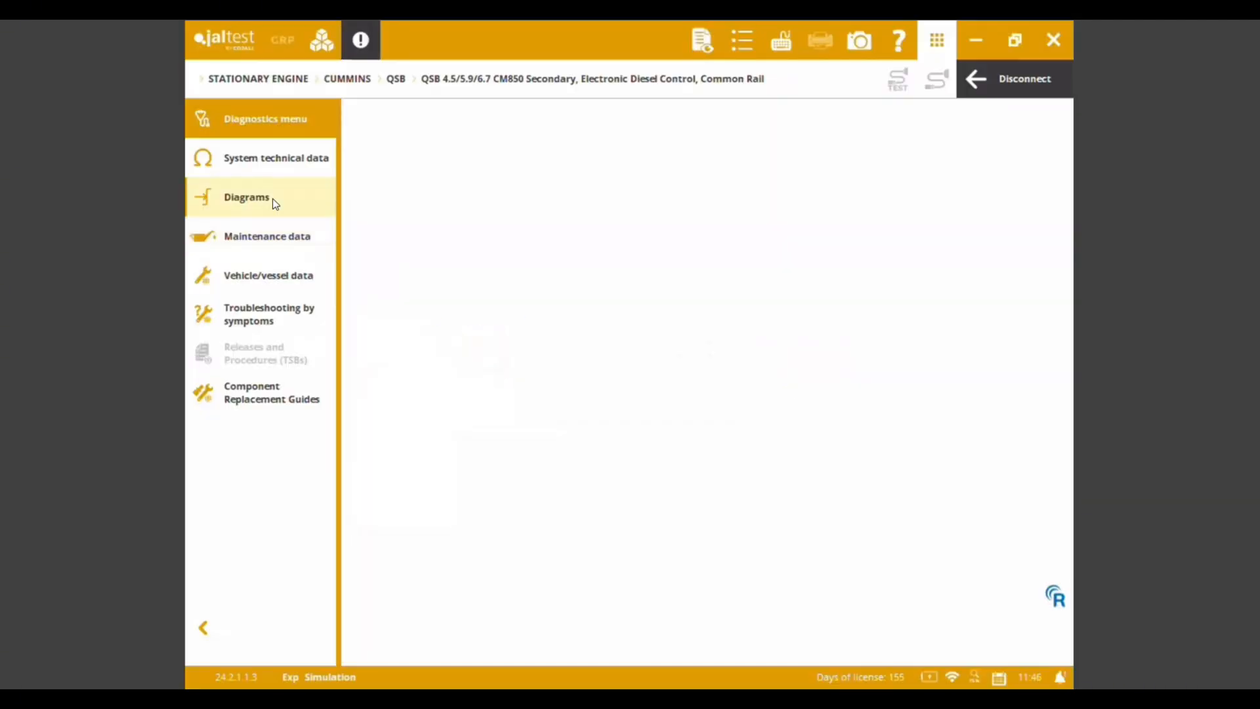
Open the wiring diagram of the connected QSB engine system and hide the component list to enlarge the drawing
click(273, 199)
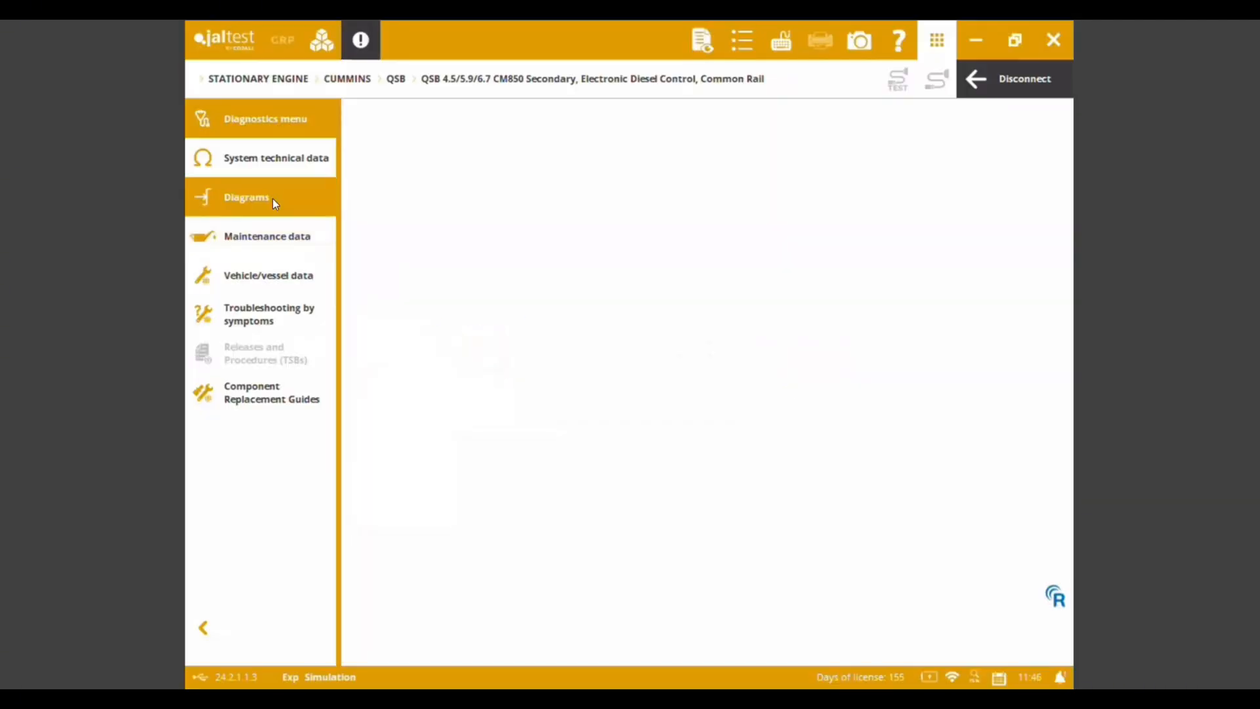
click(893, 207)
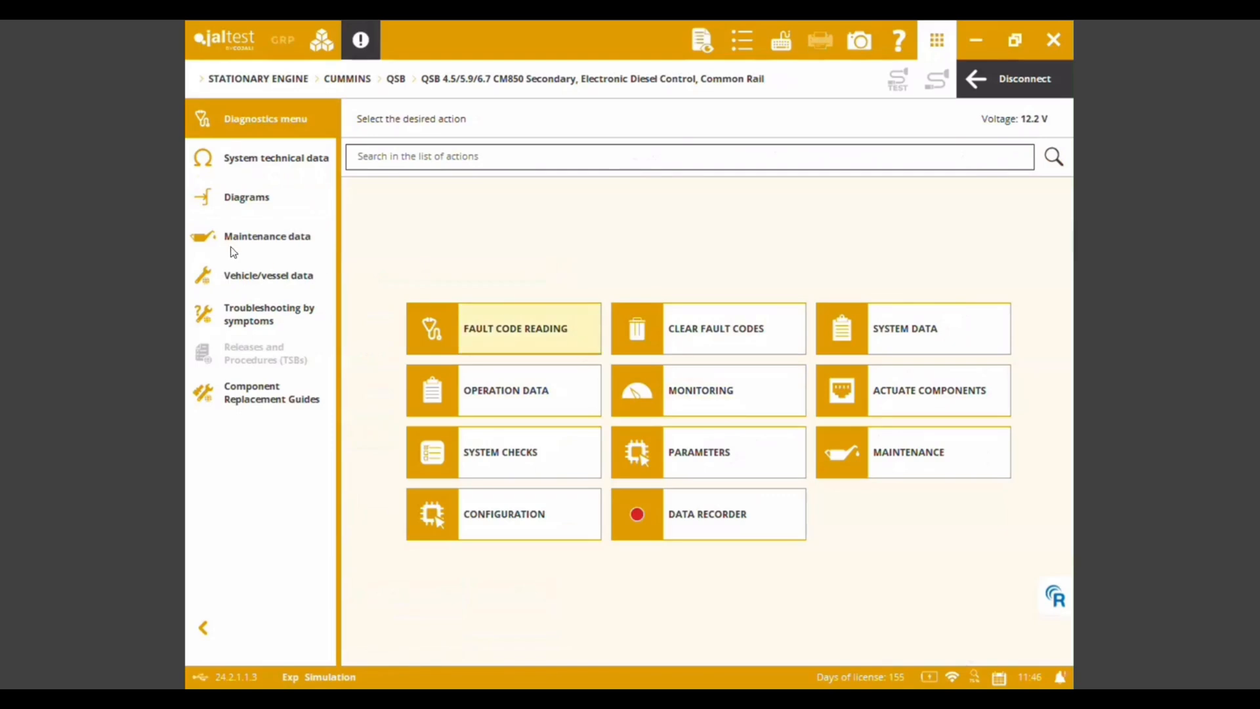
click(262, 200)
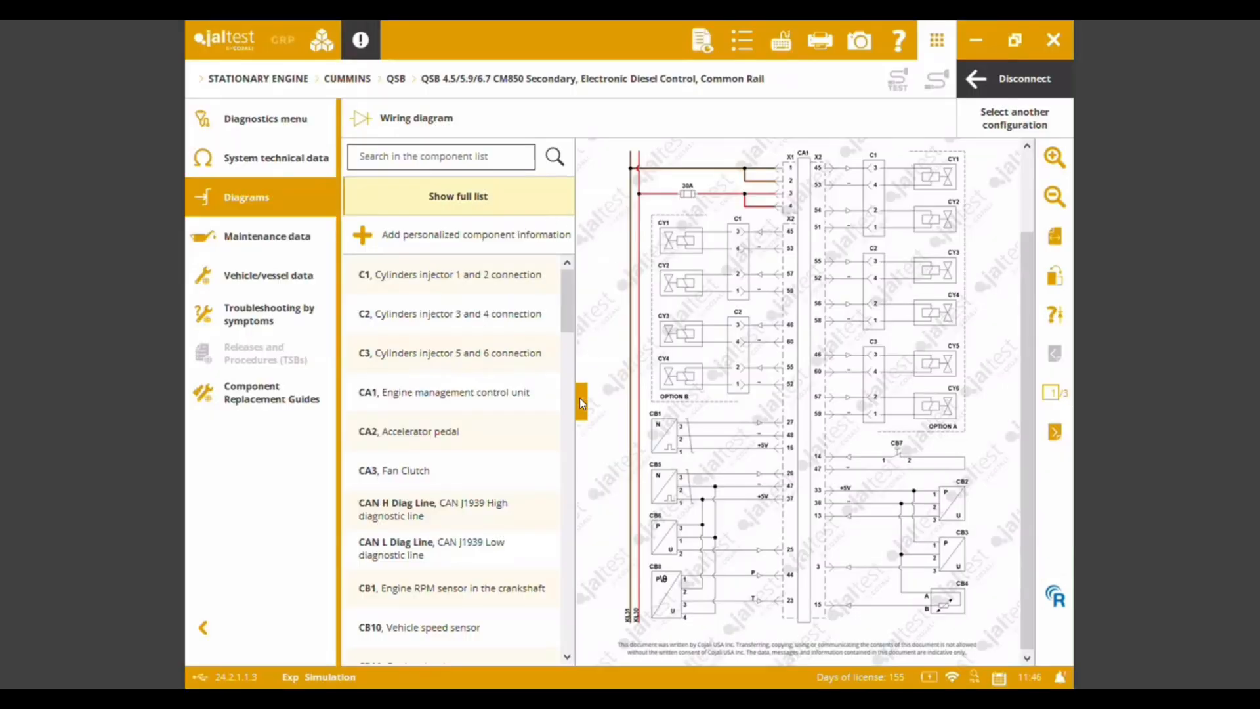
click(581, 403)
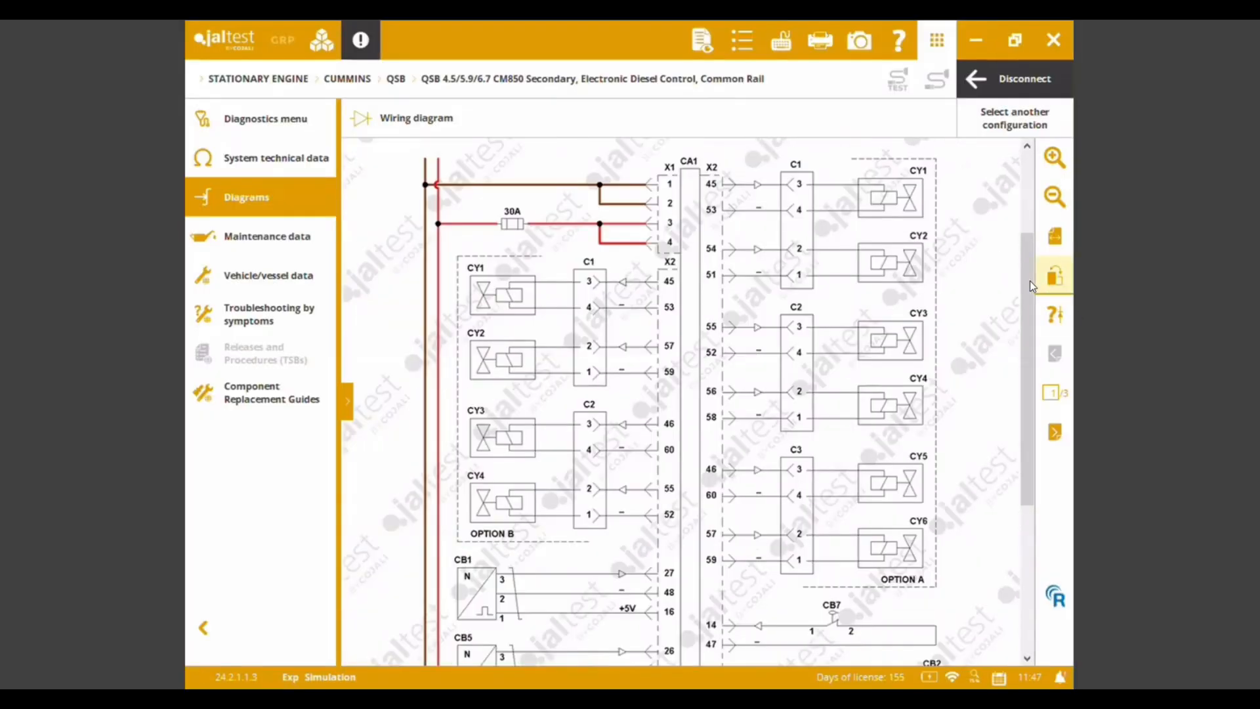
Review the component information of the CA1 engine management control unit from the wiring diagram, down to its measurements, and close it
drag(1027, 281, 1021, 311)
click(689, 308)
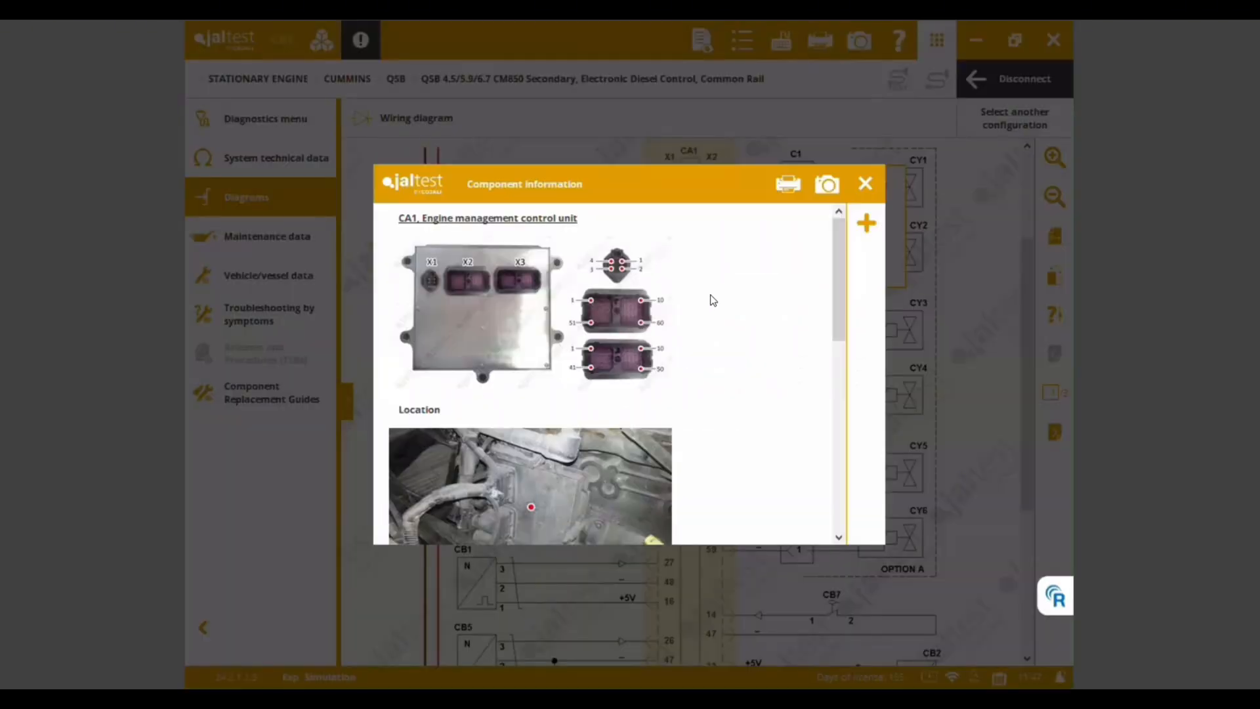
drag(838, 298, 831, 459)
click(865, 185)
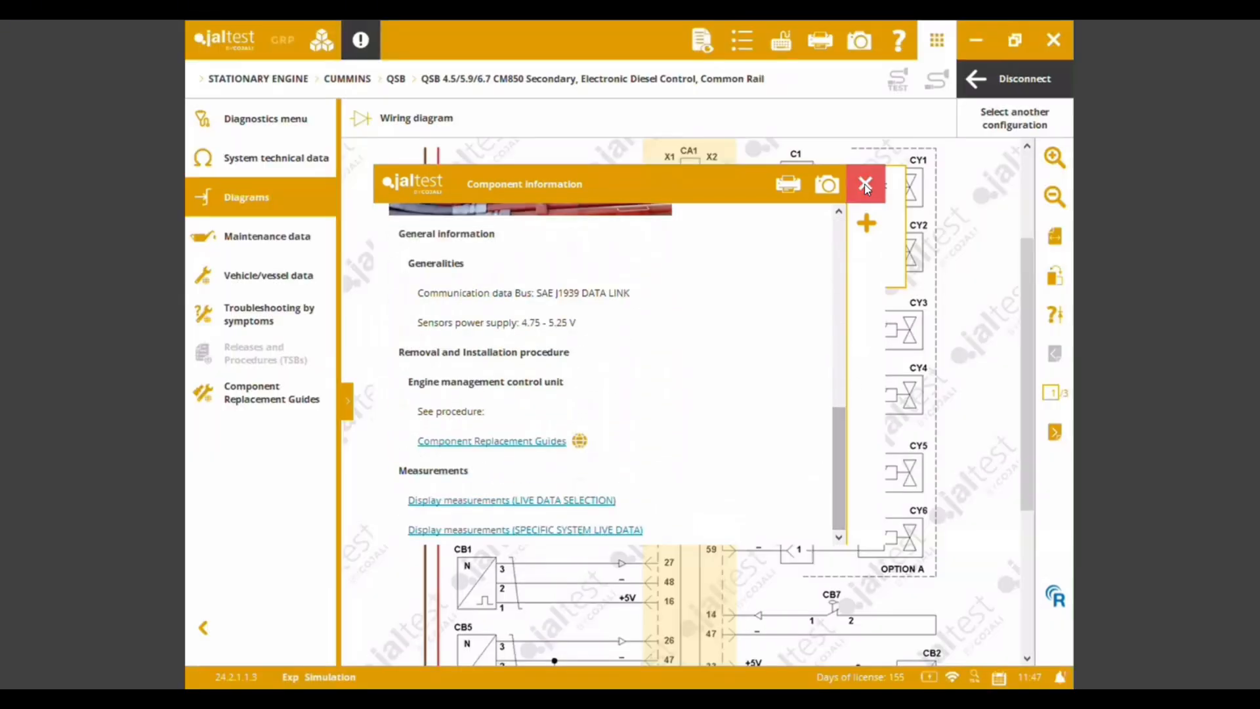